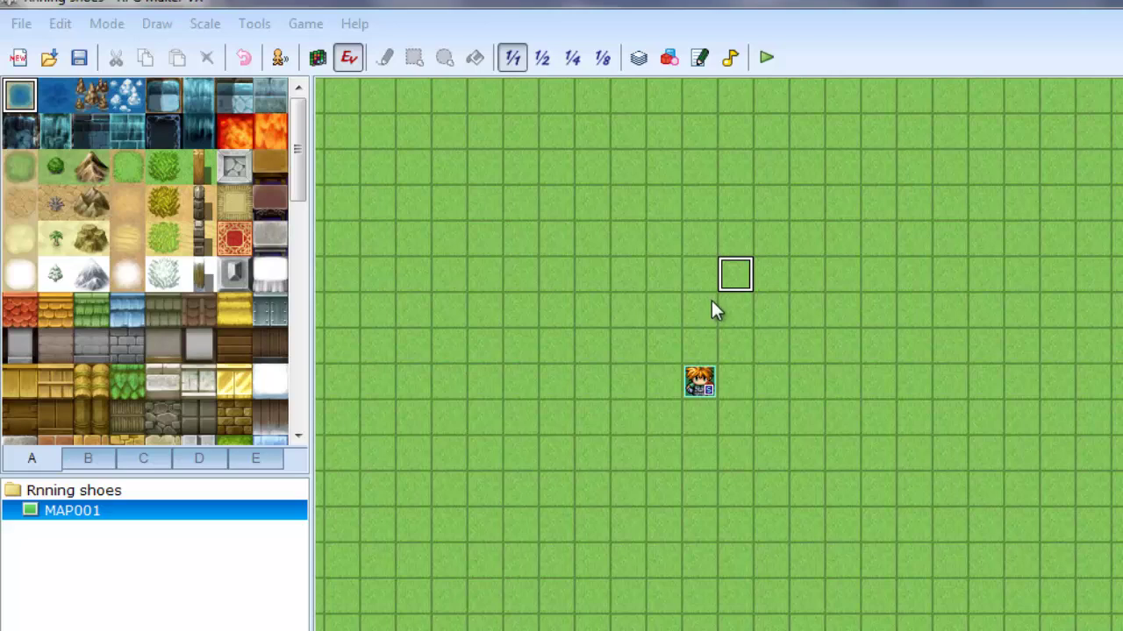
Move the hero's start point two tiles to the left on the grass map.
left_click(699, 356)
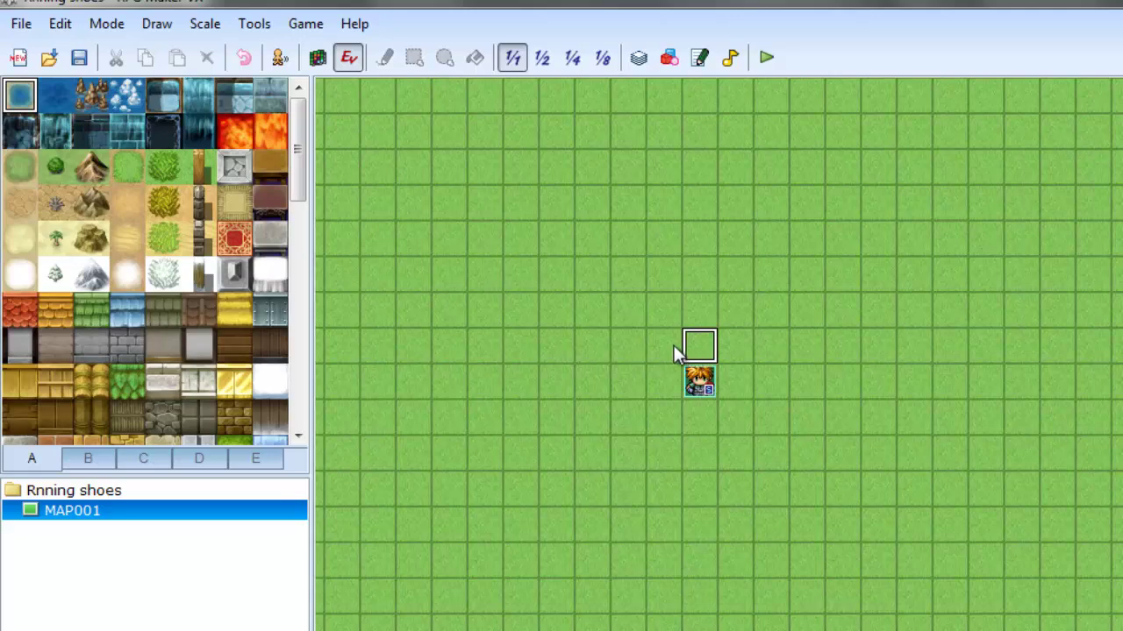
left_click(673, 347)
left_click(660, 392)
left_click_drag(716, 393, 647, 386)
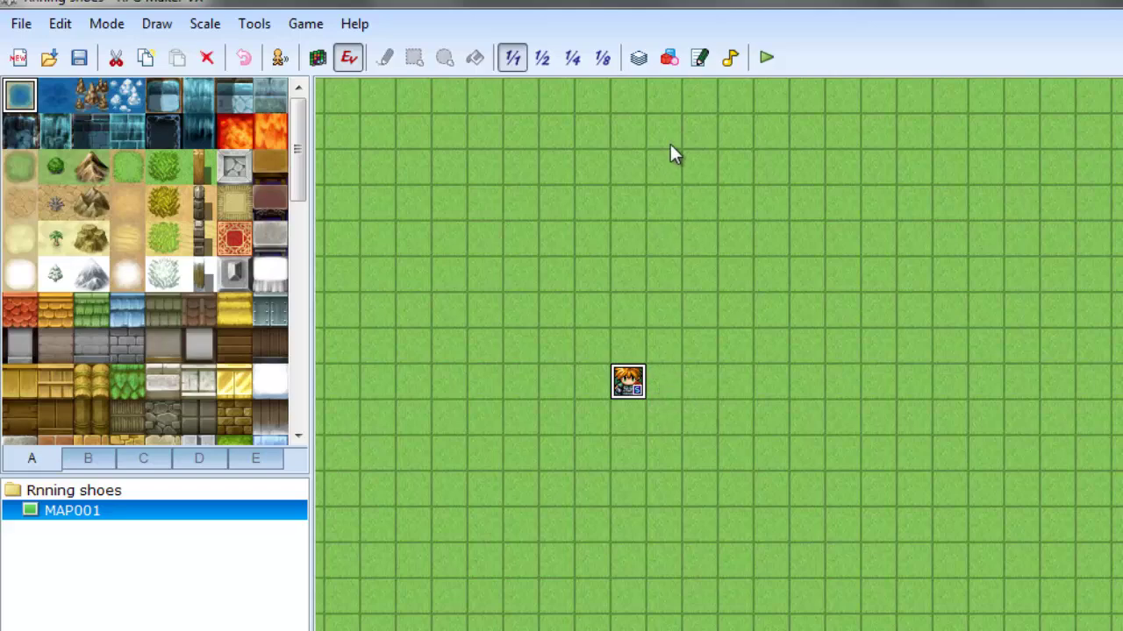
Open the Database on the Common Events page.
left_click(638, 58)
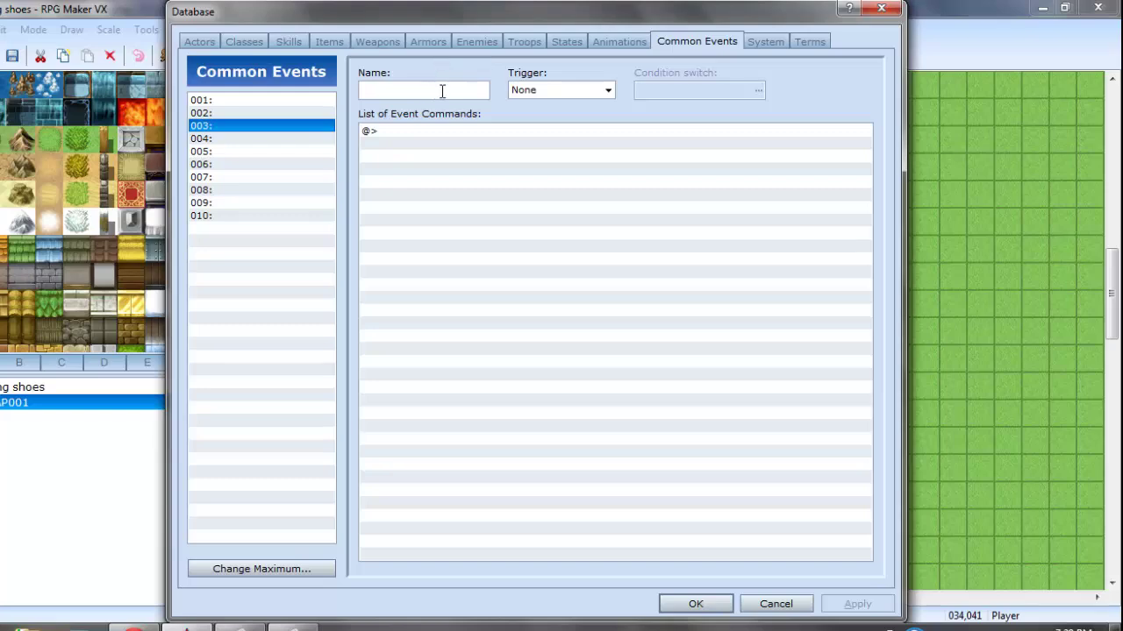
left_click(627, 43)
left_click(668, 41)
Name common event 001 'running shoes' and begin adding its first command.
left_click(210, 100)
left_click(419, 85)
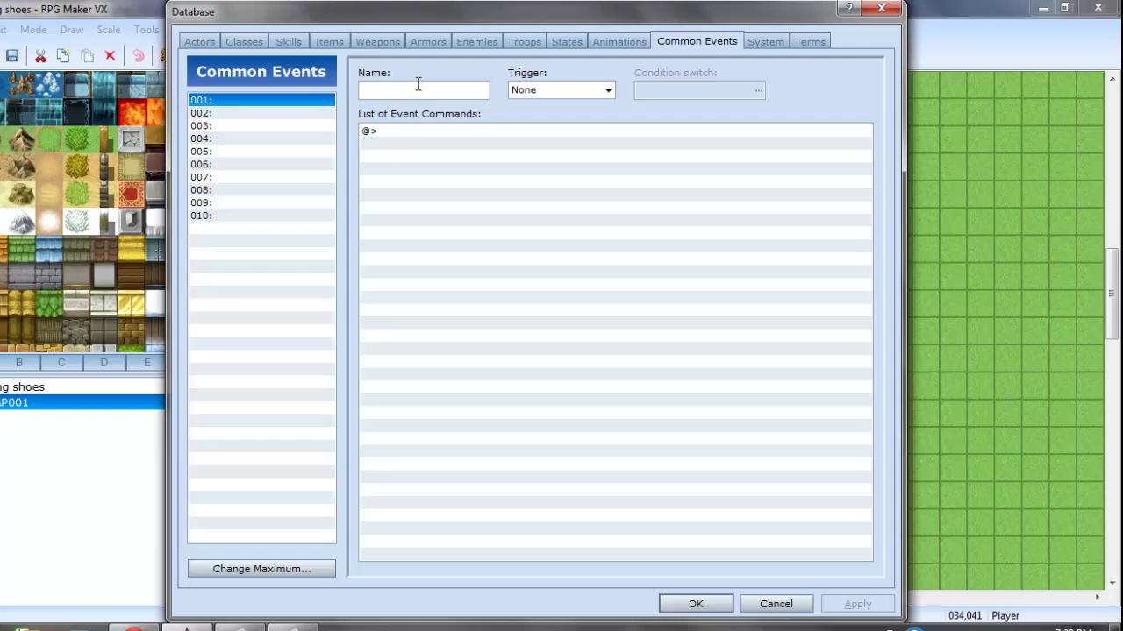
type("running ")
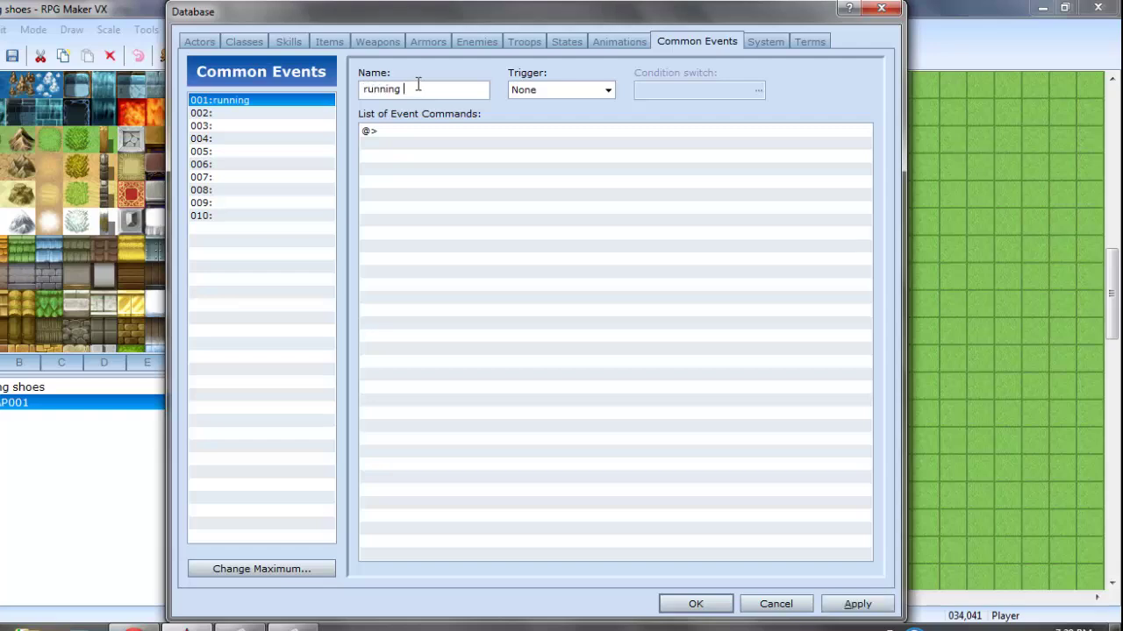
type("shoes")
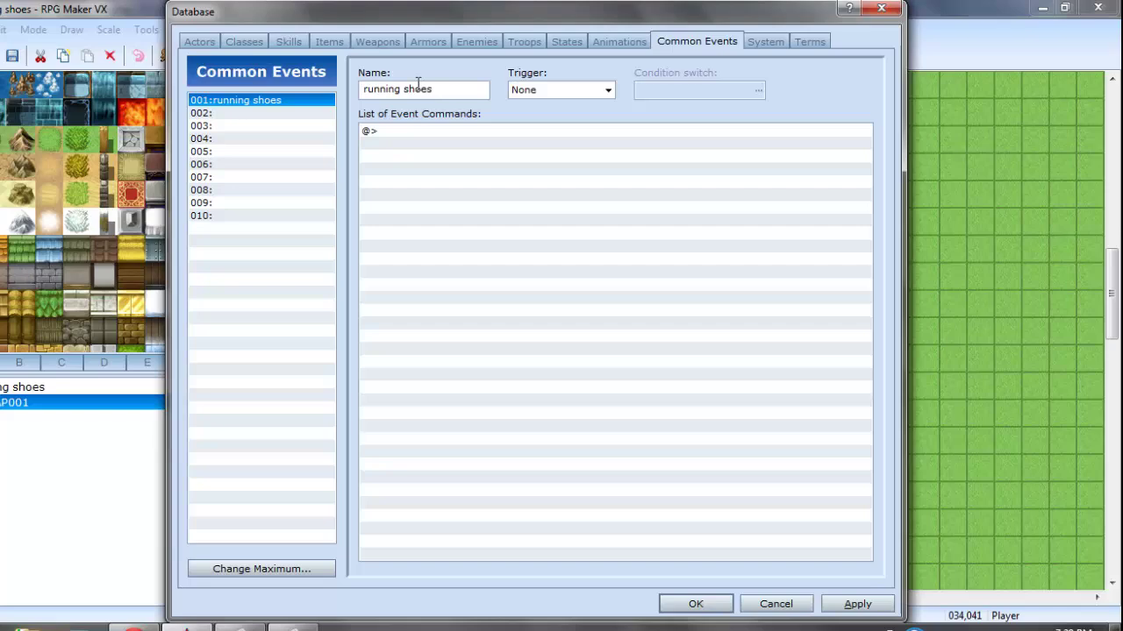
double_click(390, 133)
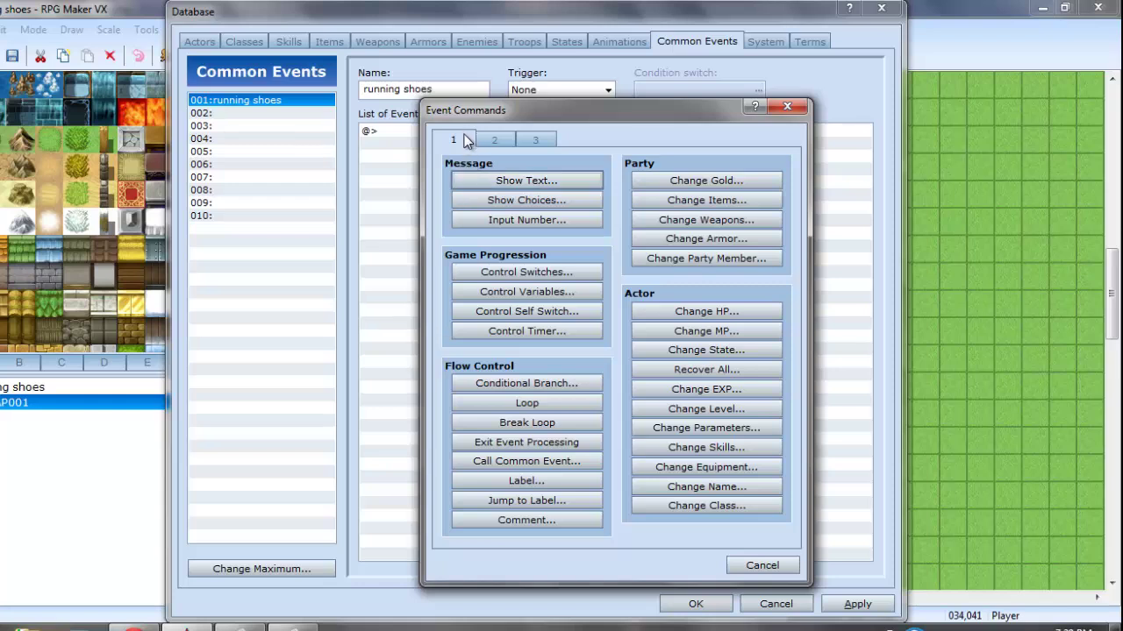
Add a Show Text message reading 'put shoes on?'.
left_click(473, 180)
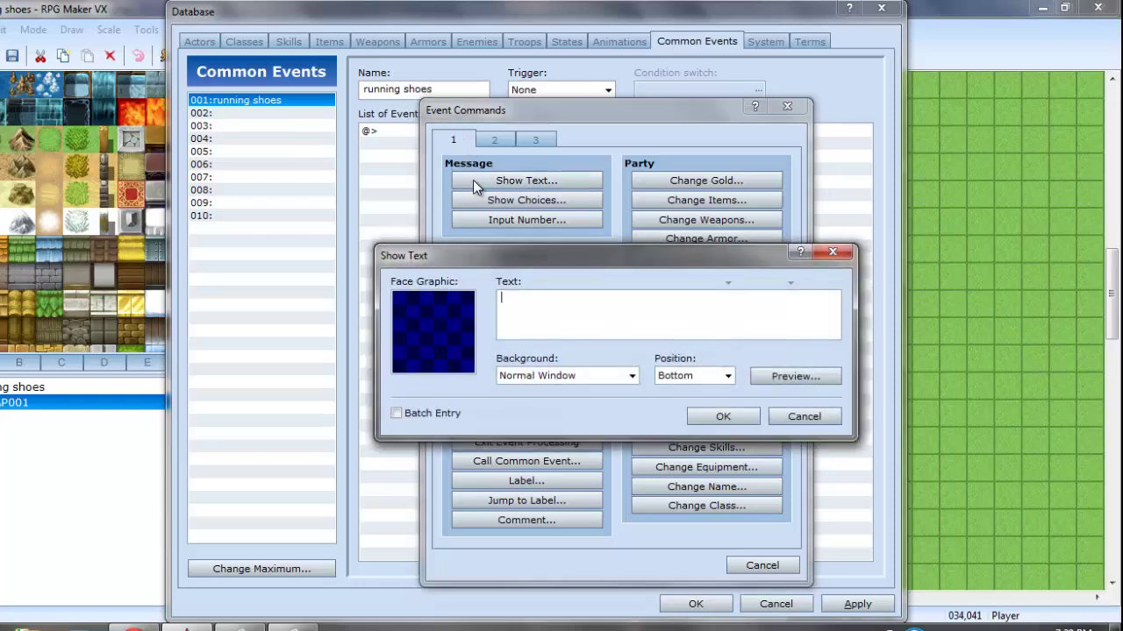
type("put shoes on?")
left_click(711, 414)
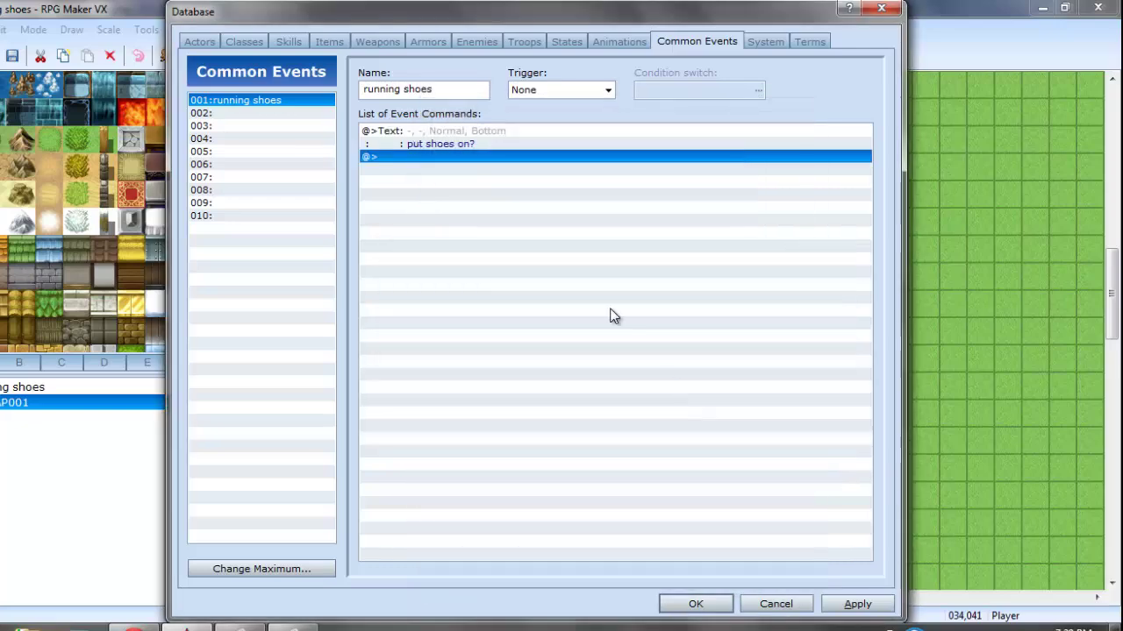
Add Show Choices 'on' and 'off' with When Cancel set to Branch.
double_click(386, 160)
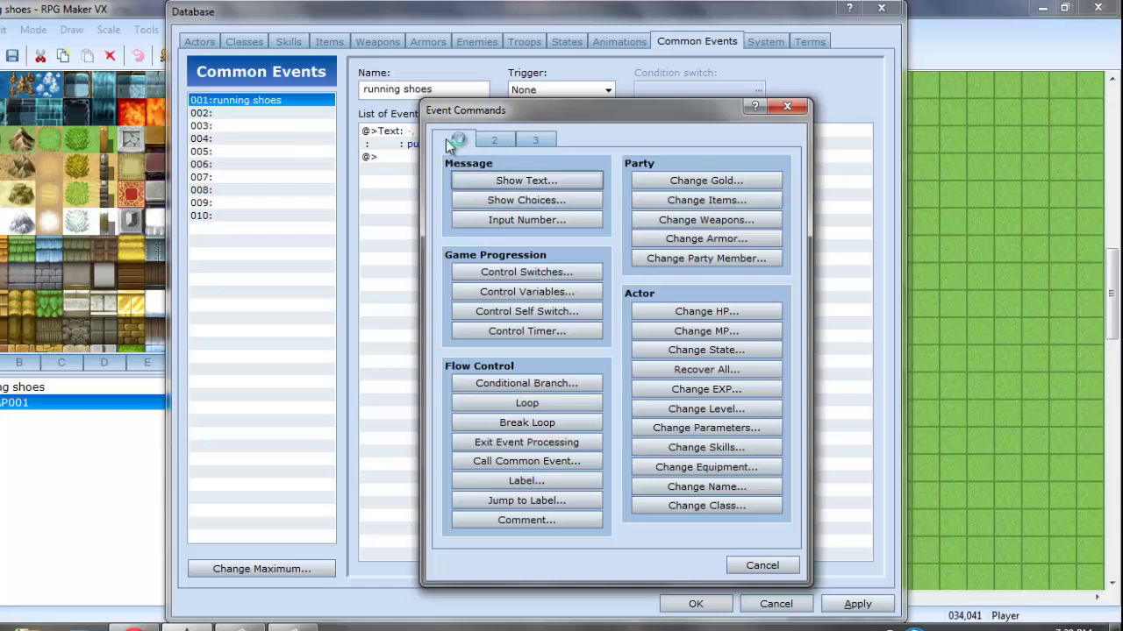
left_click(497, 204)
type("on")
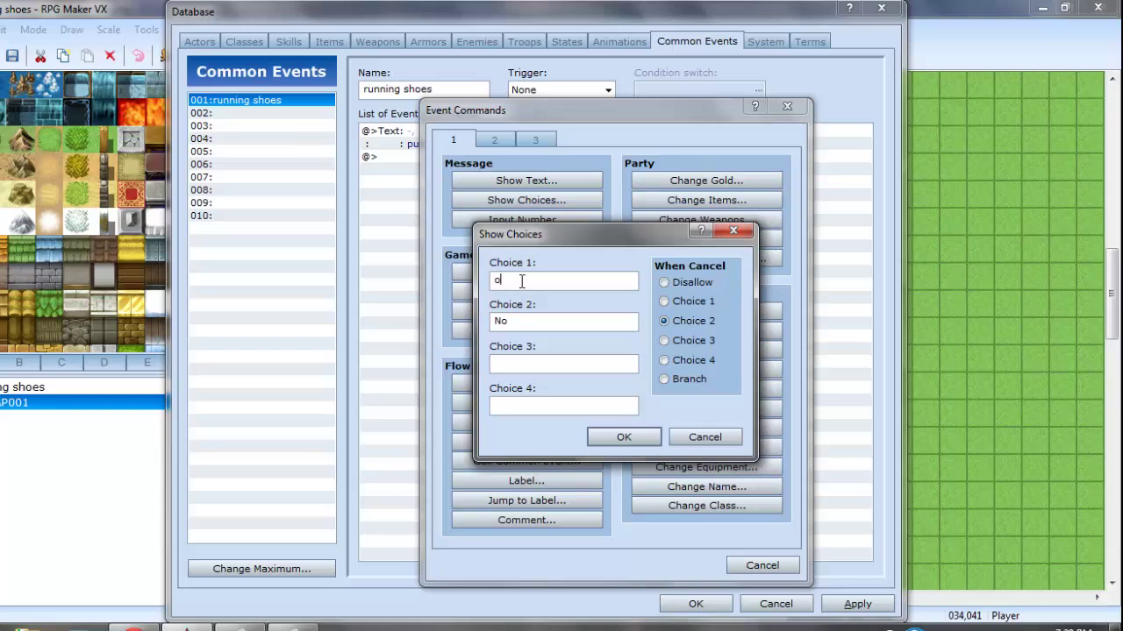
double_click(525, 321)
type("o")
left_click(663, 379)
left_click(626, 437)
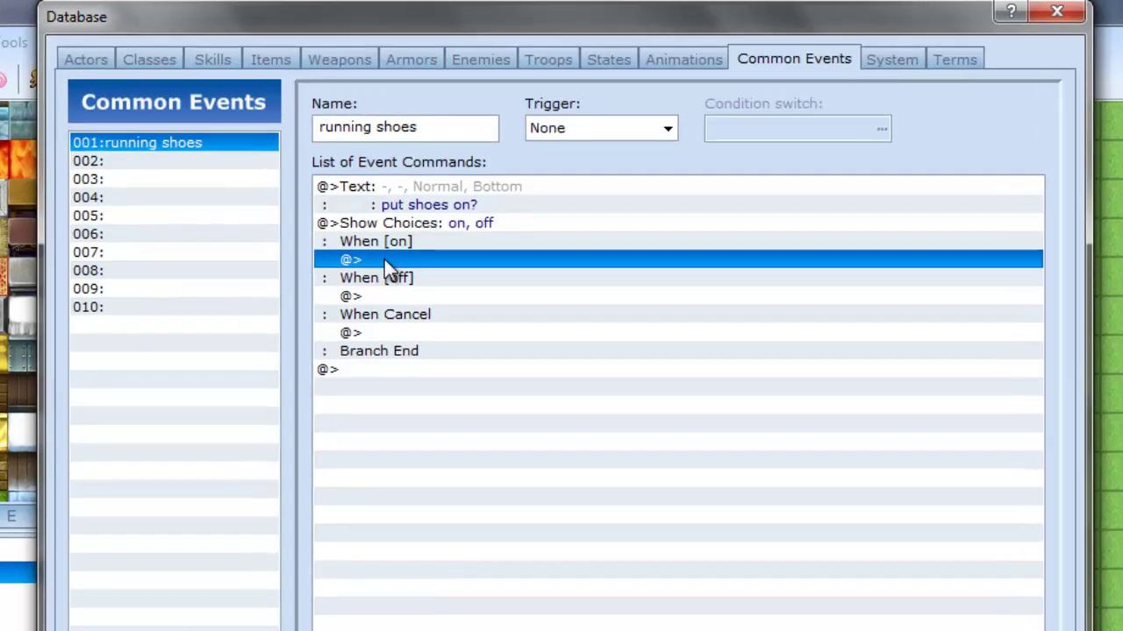
Start a player Set Move Route command under the 'on' choice.
double_click(409, 183)
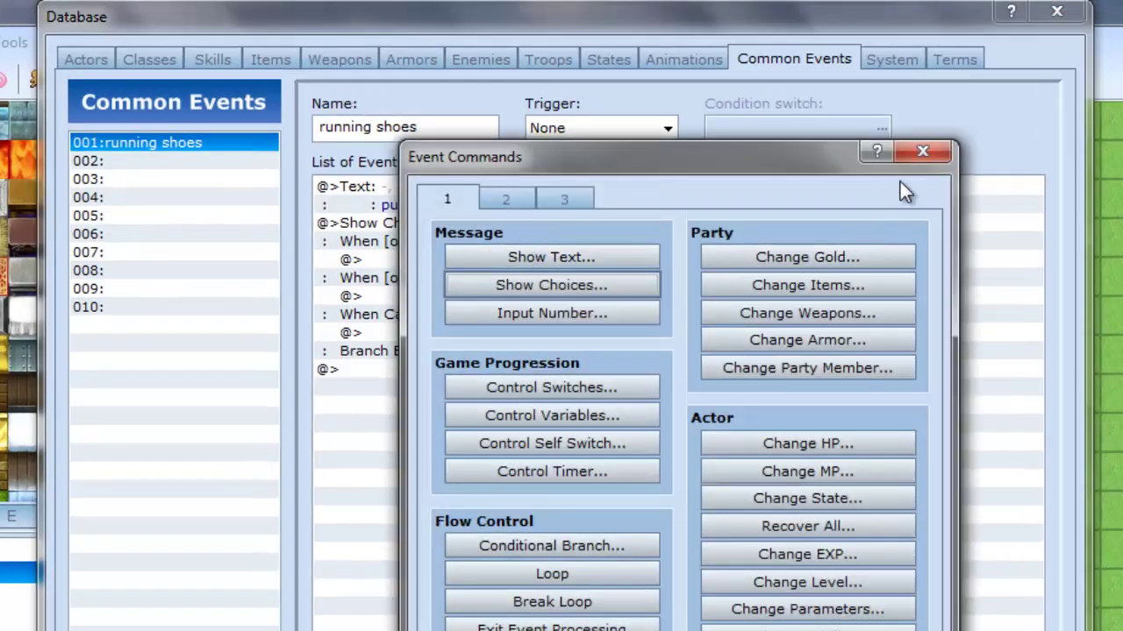
left_click(924, 151)
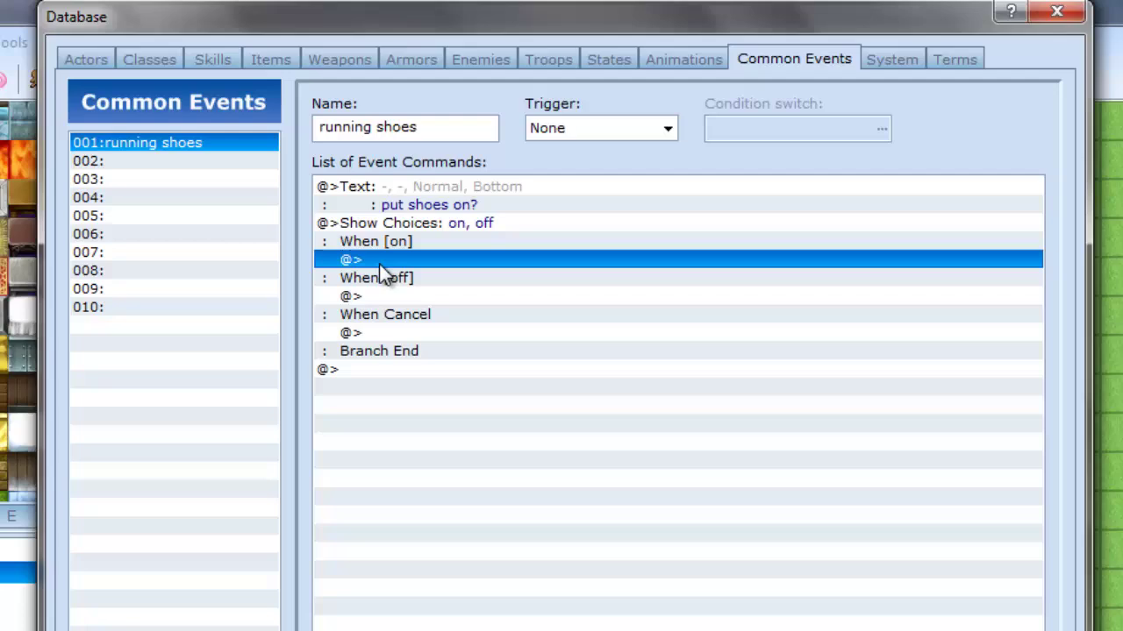
double_click(379, 263)
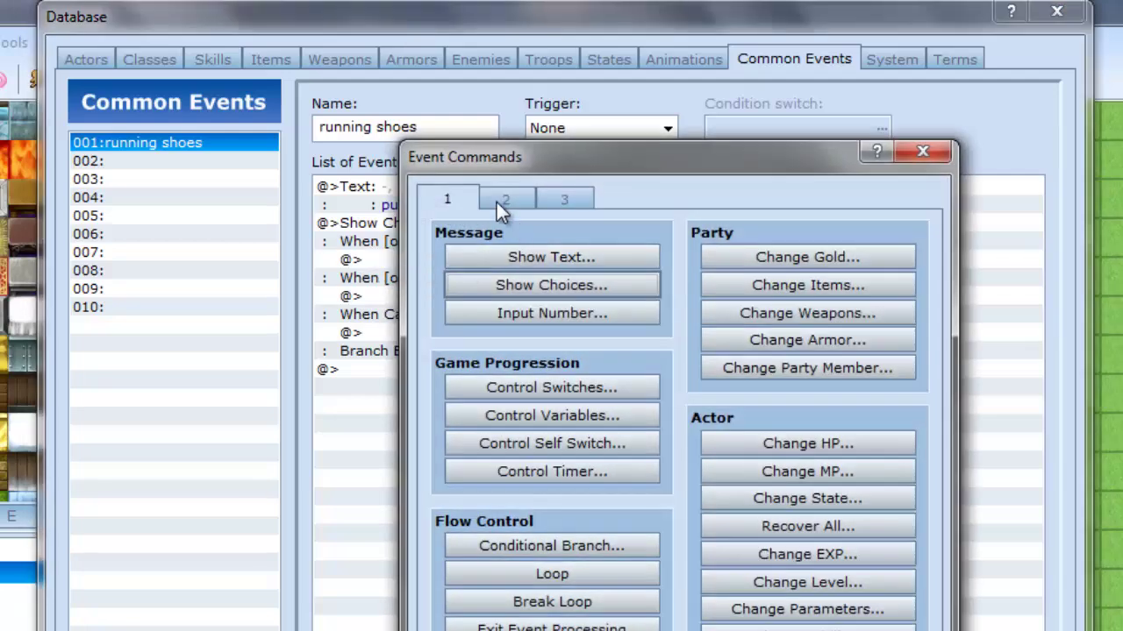
left_click(496, 202)
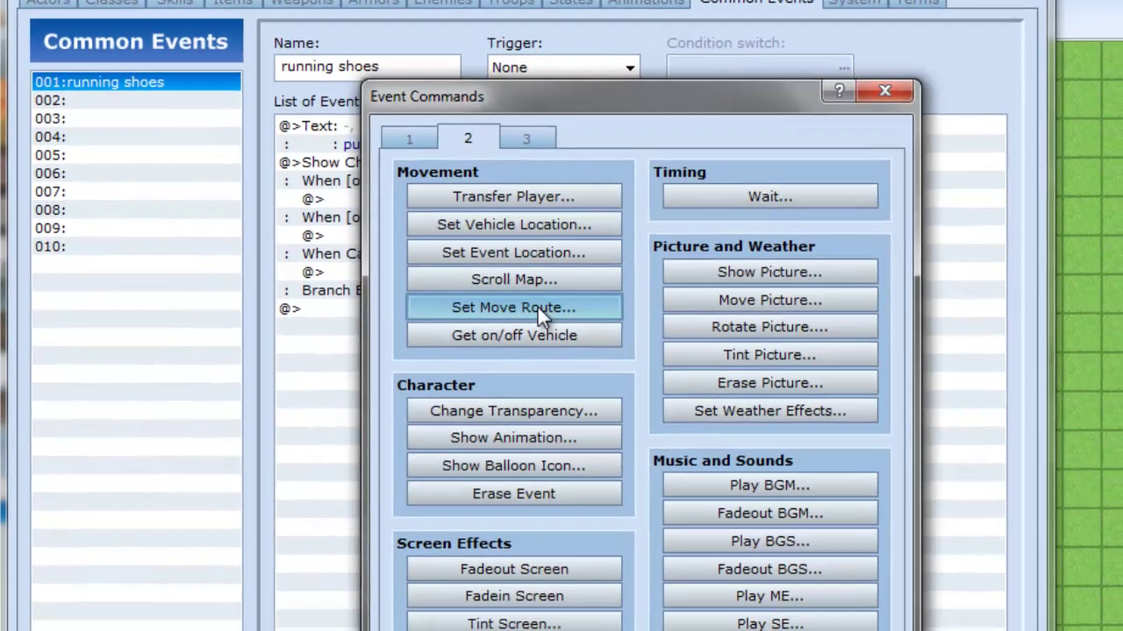
left_click(575, 369)
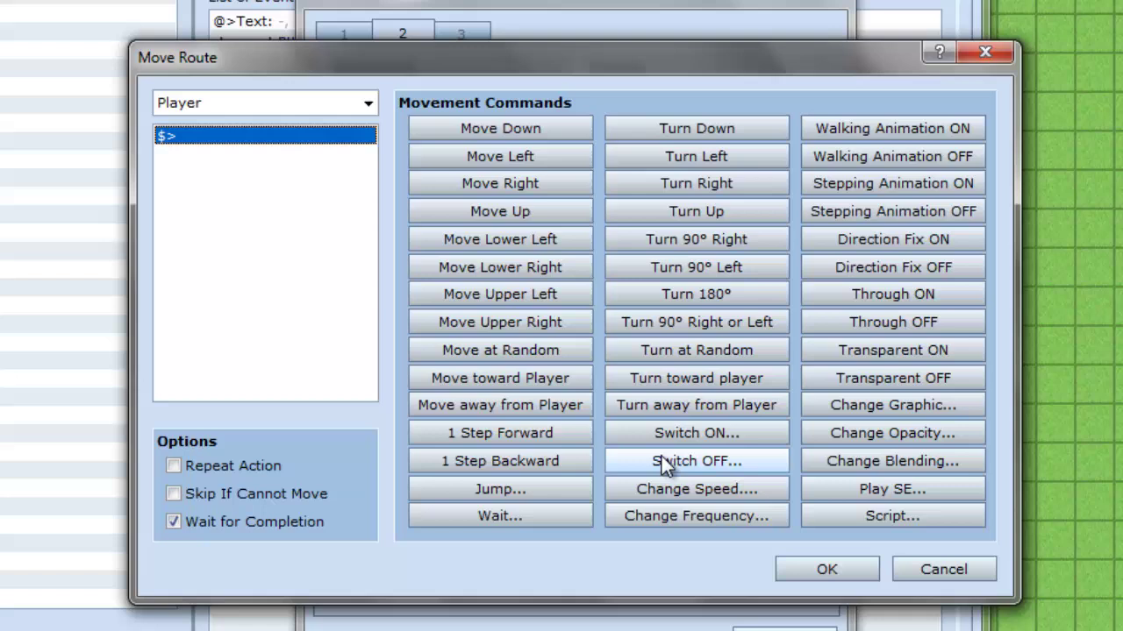
Add Change Speed 5: x2 Faster to the route, with Wait for Completion off.
left_click(665, 491)
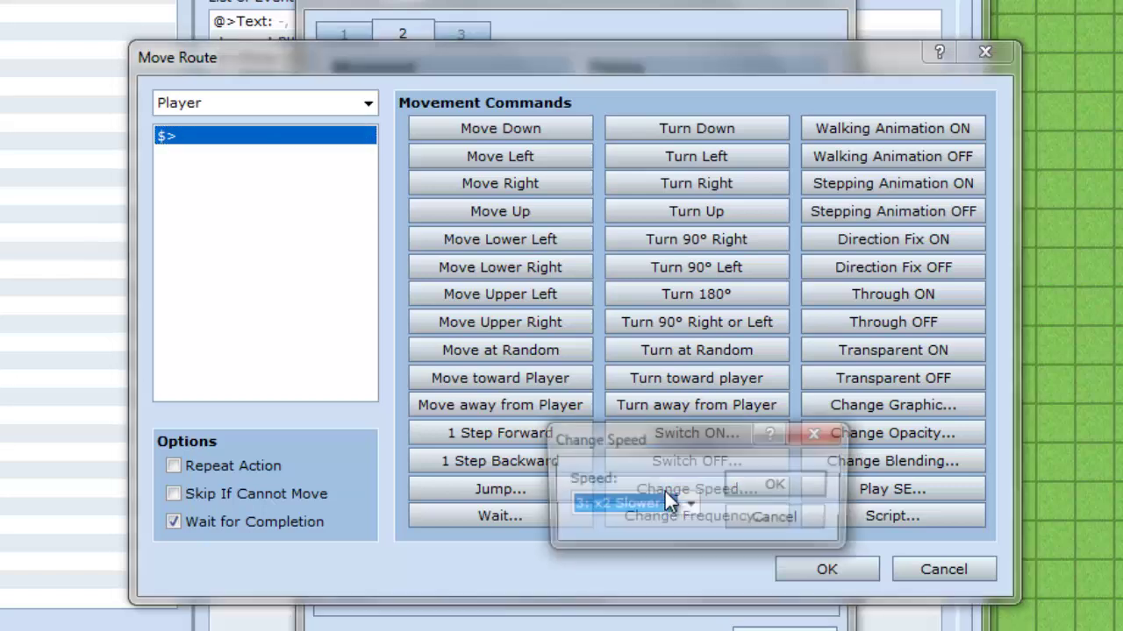
left_click(681, 508)
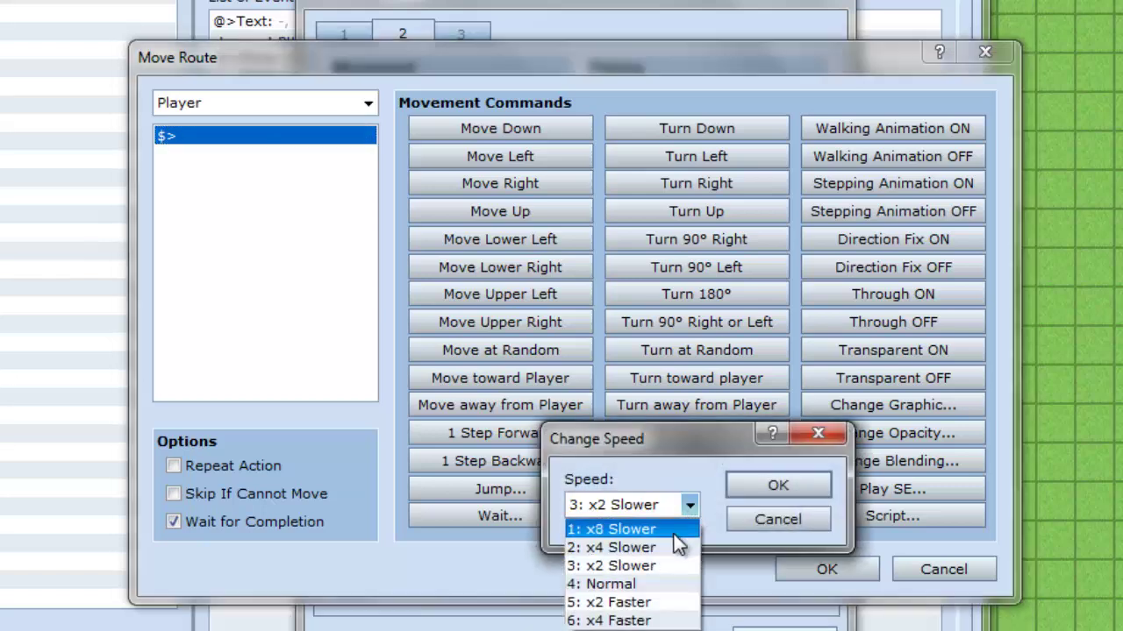
left_click(613, 603)
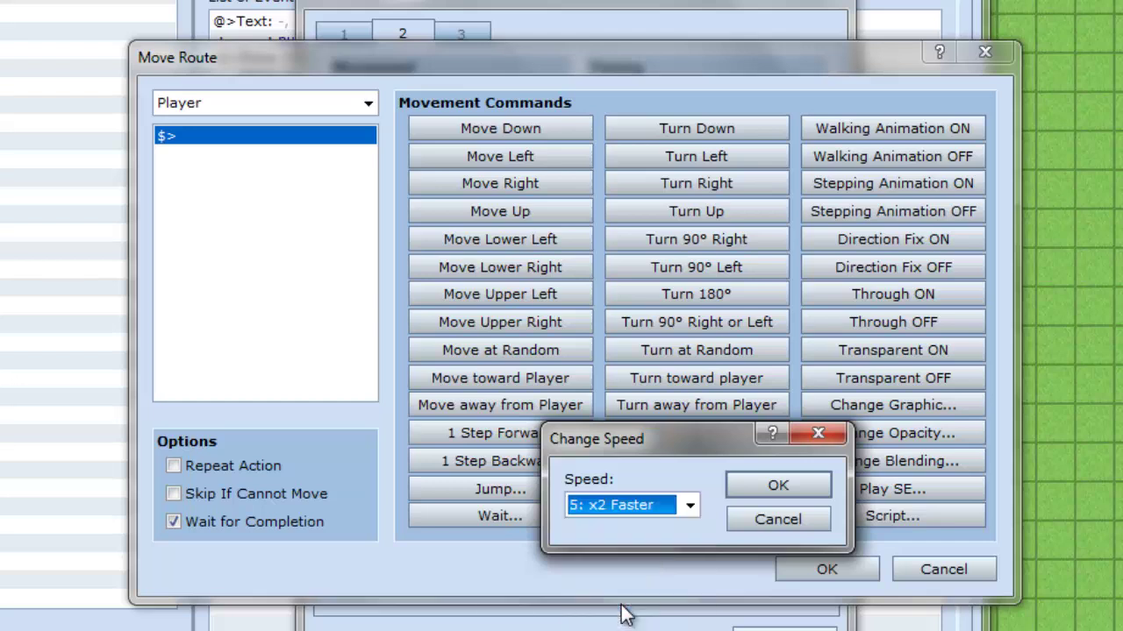
left_click(780, 486)
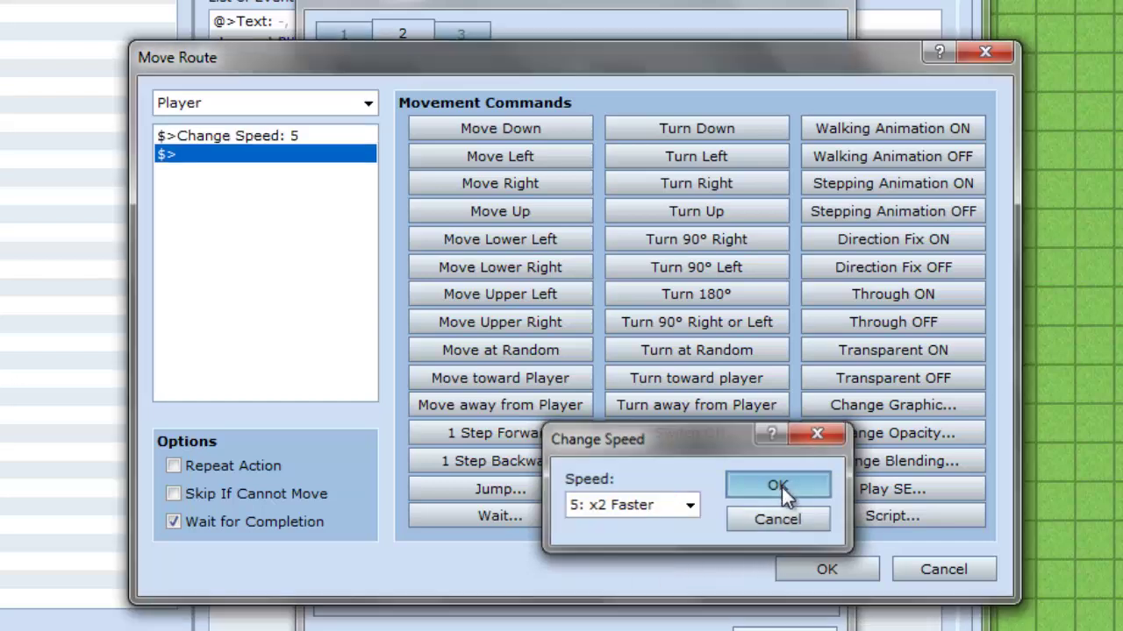
left_click(175, 521)
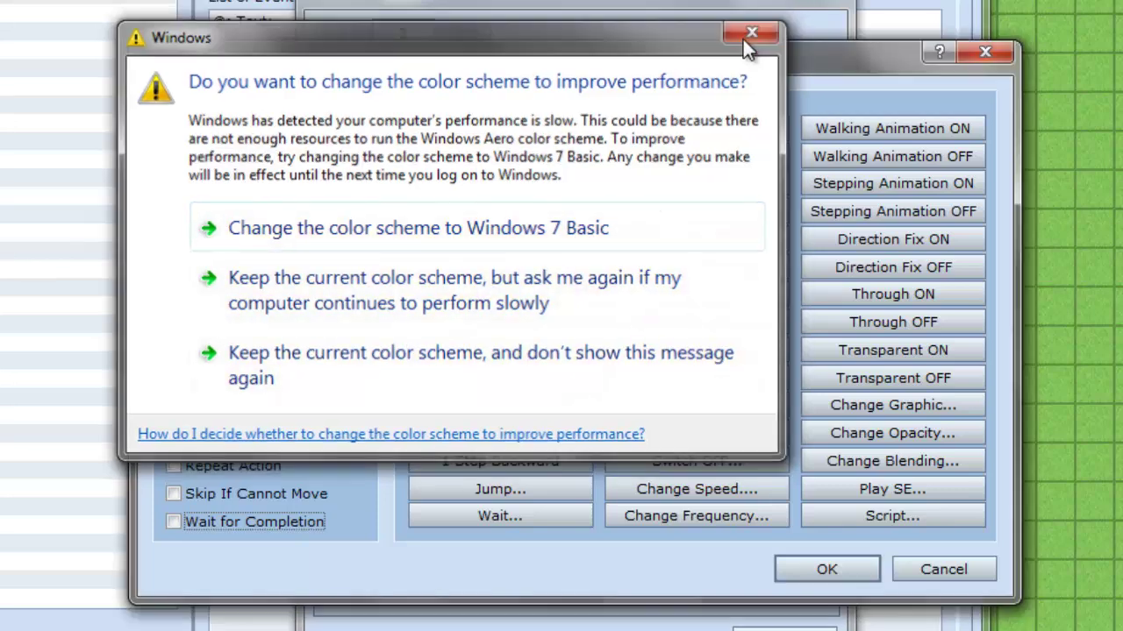
left_click(751, 39)
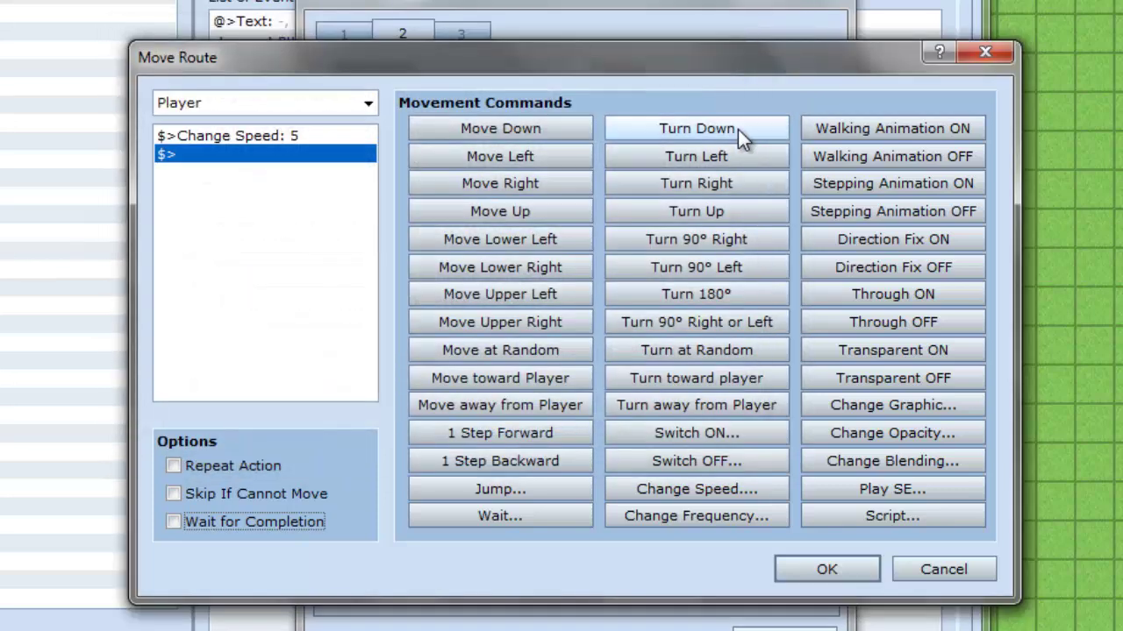
Confirm the 'on' route and start a player move route under the 'off' choice.
left_click(844, 568)
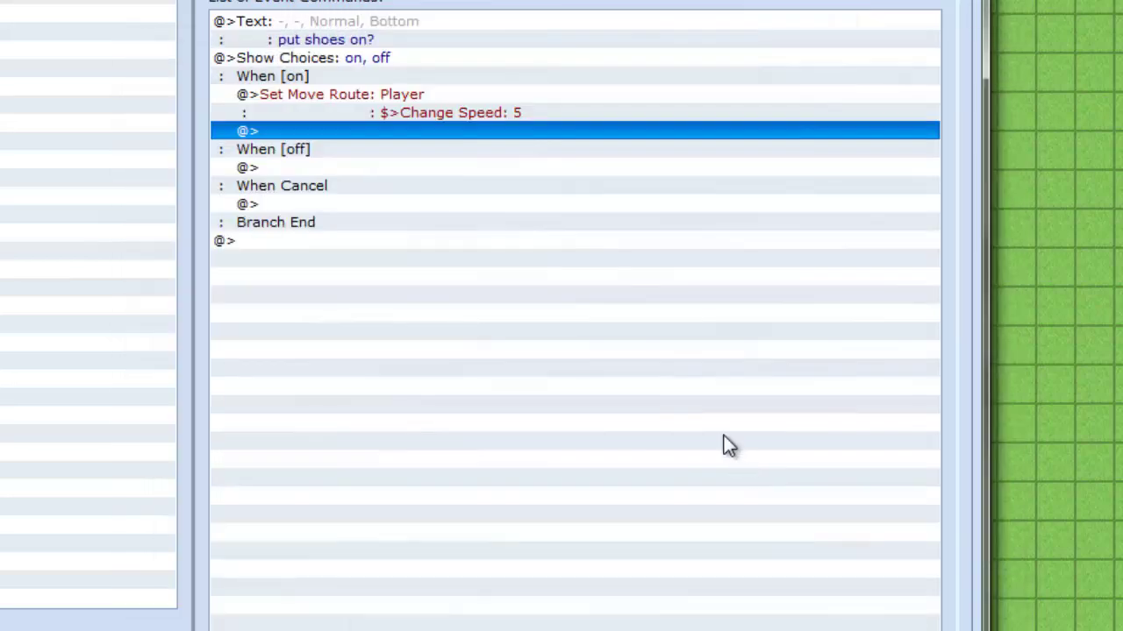
left_click(251, 168)
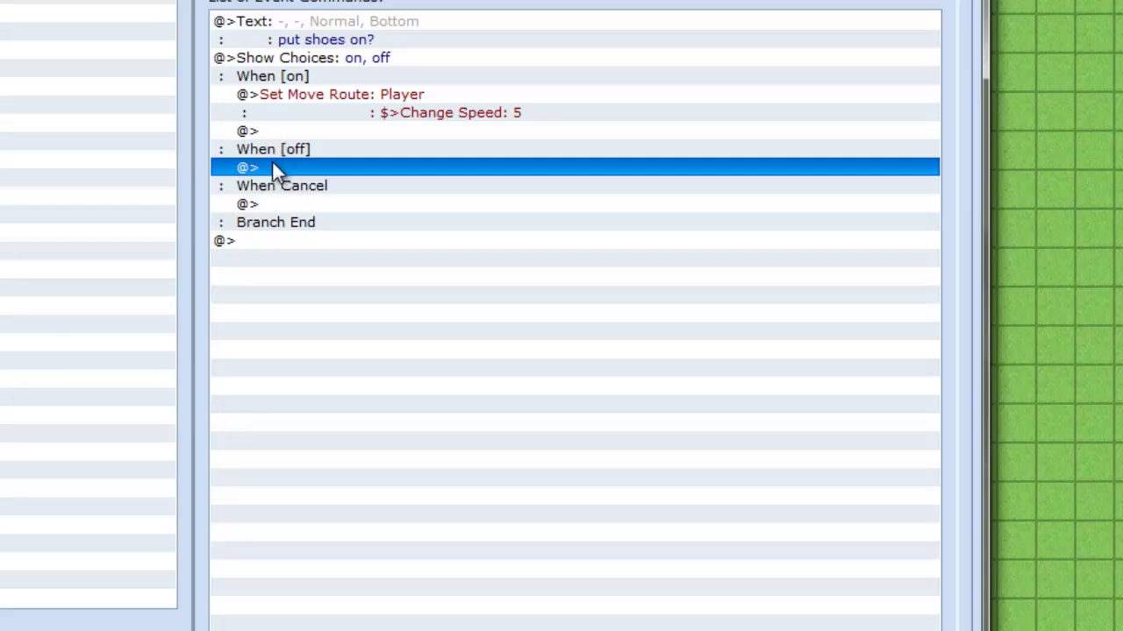
double_click(272, 161)
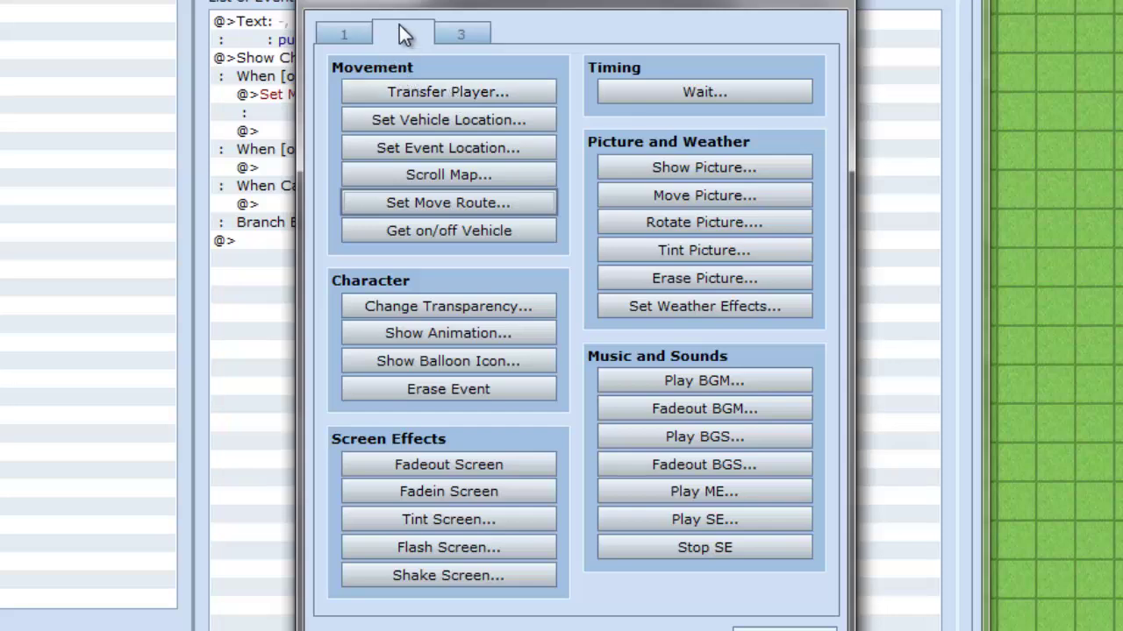
left_click(404, 202)
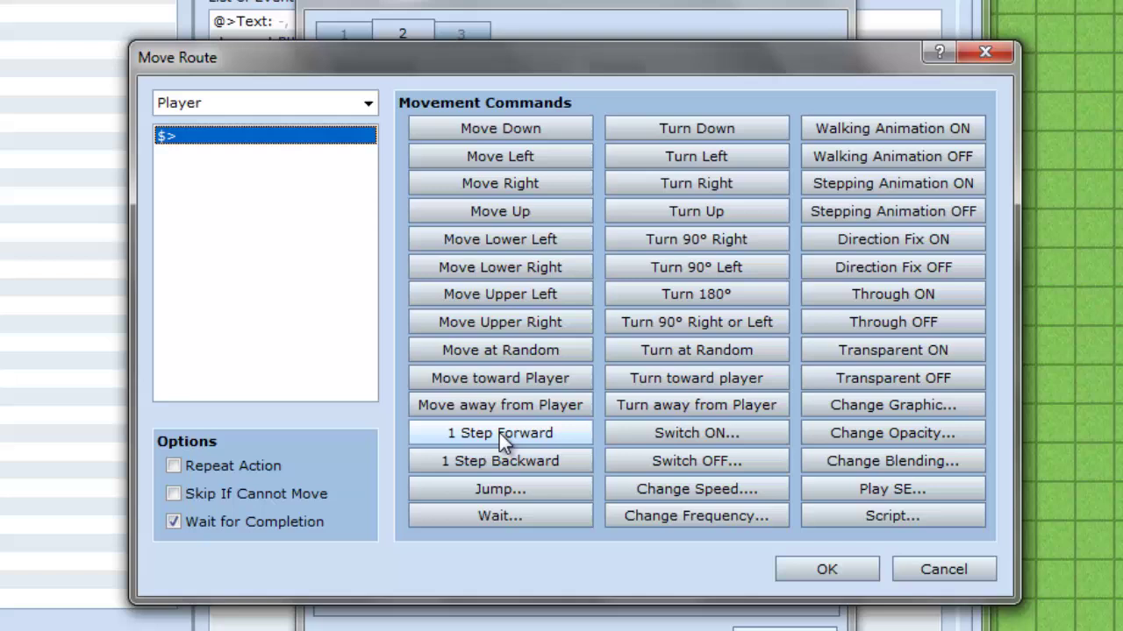
Add Change Speed 4: Normal to the route, with Wait for Completion off.
left_click(644, 487)
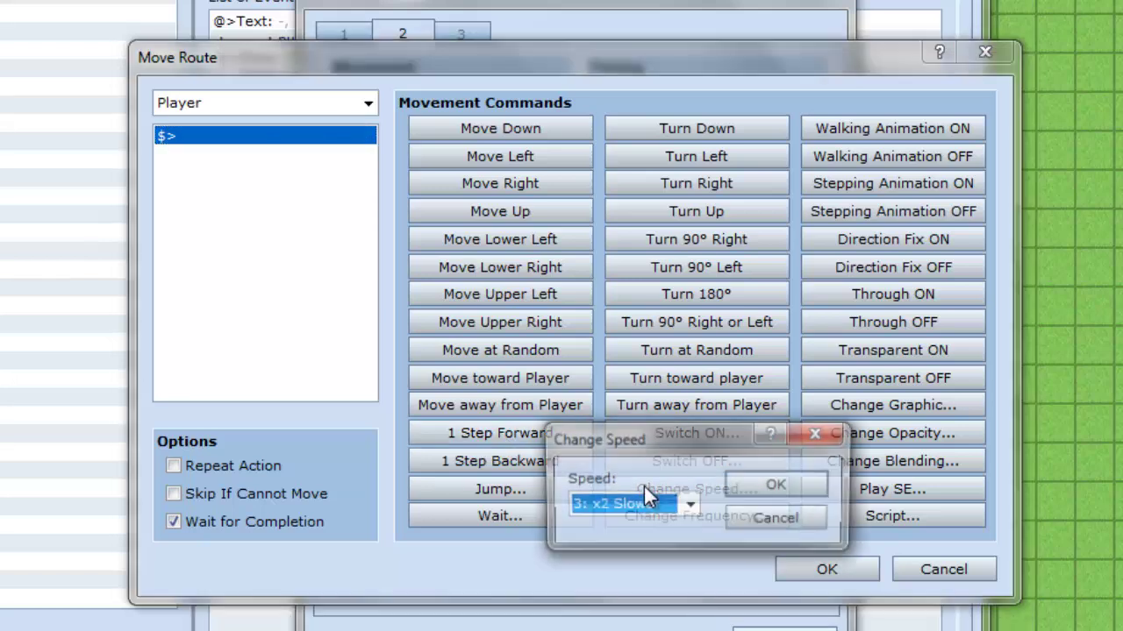
left_click(685, 505)
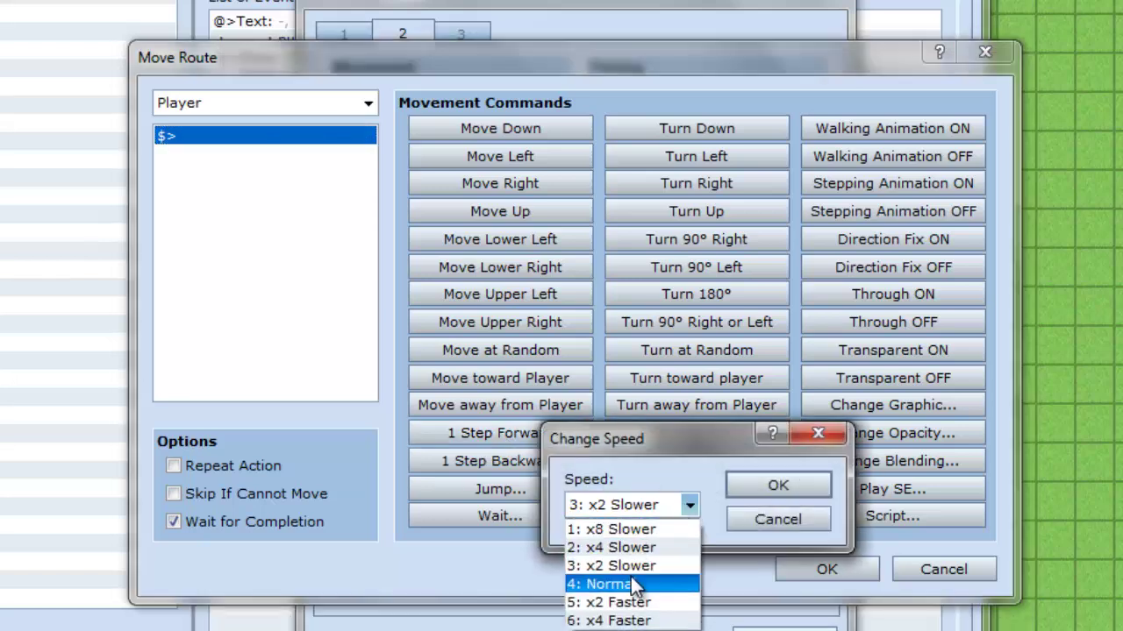
left_click(629, 584)
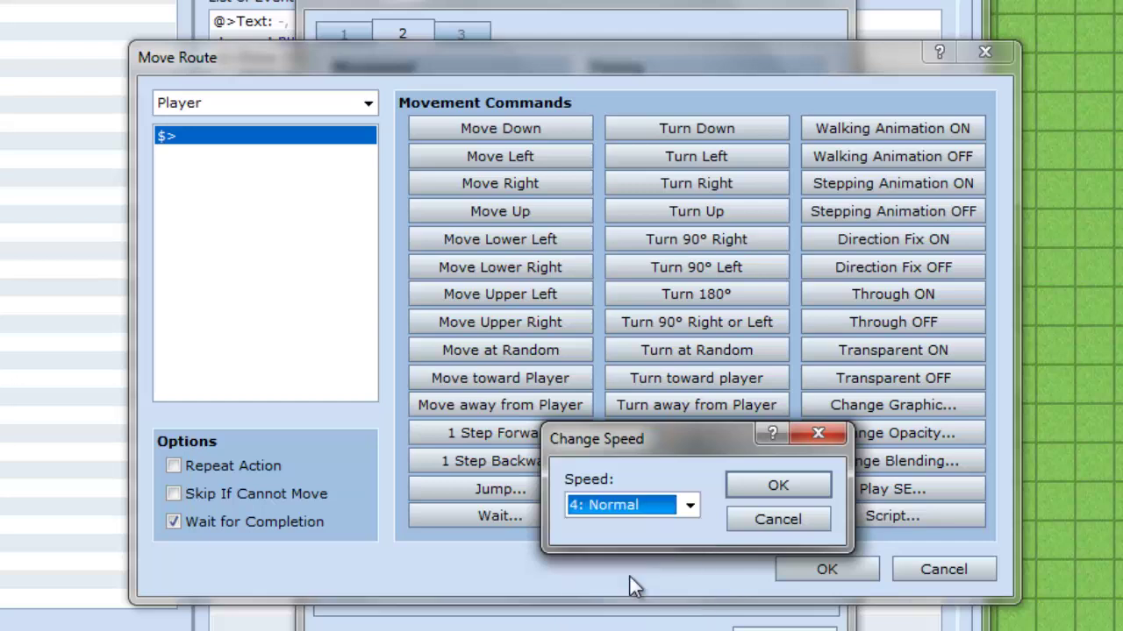
left_click(768, 485)
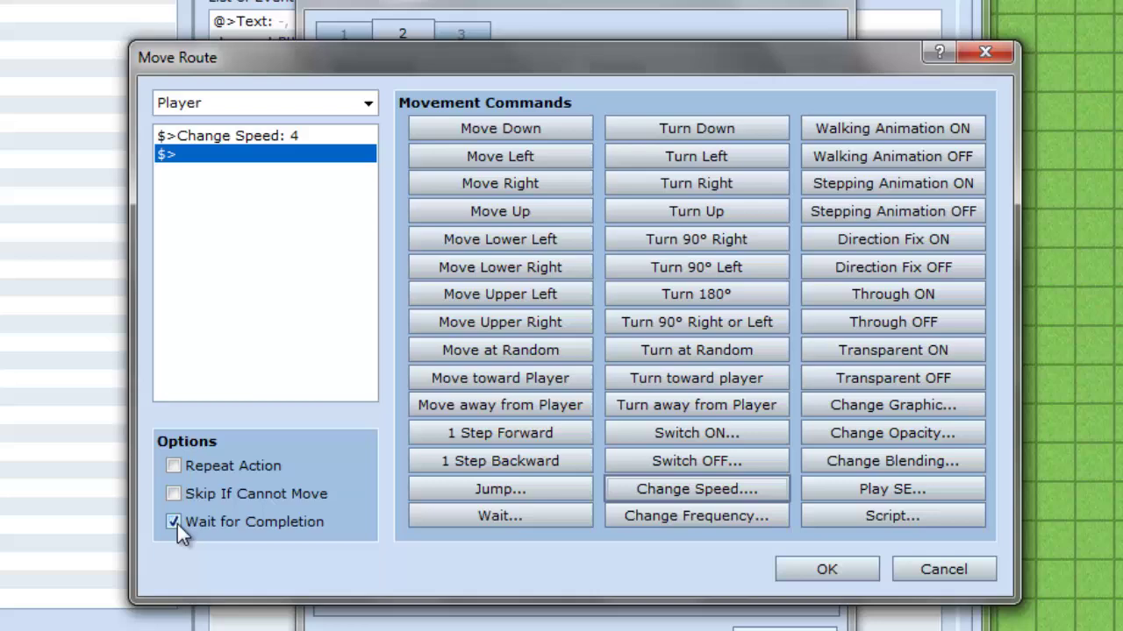
left_click(175, 523)
left_click(791, 568)
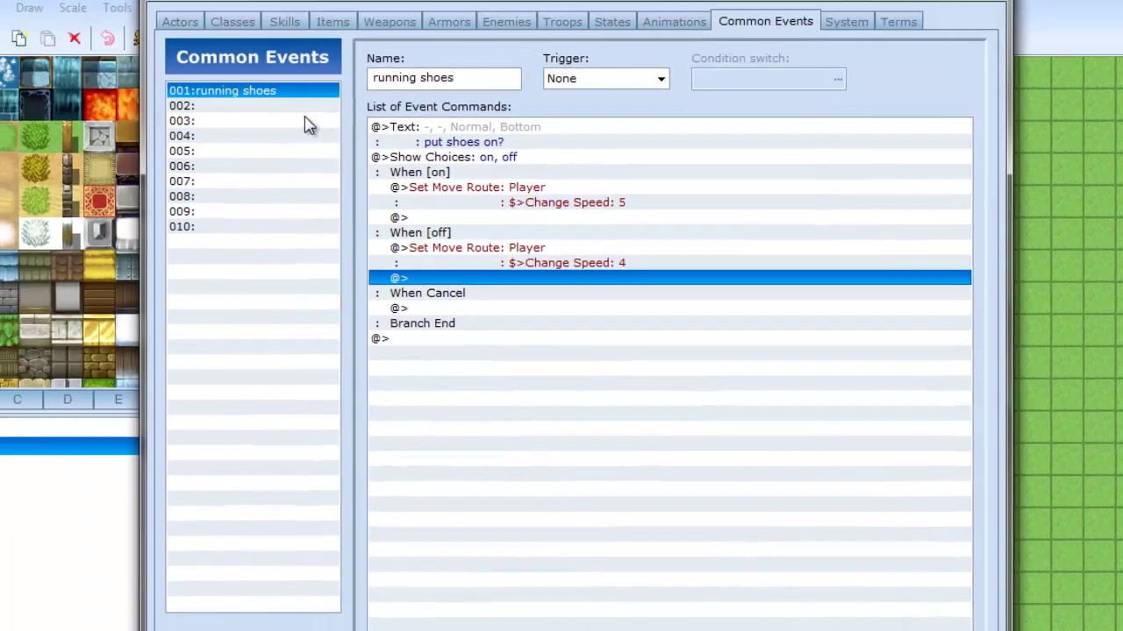
Copy the running shoes event and paste it into slots 002 and 003.
right_click(215, 97)
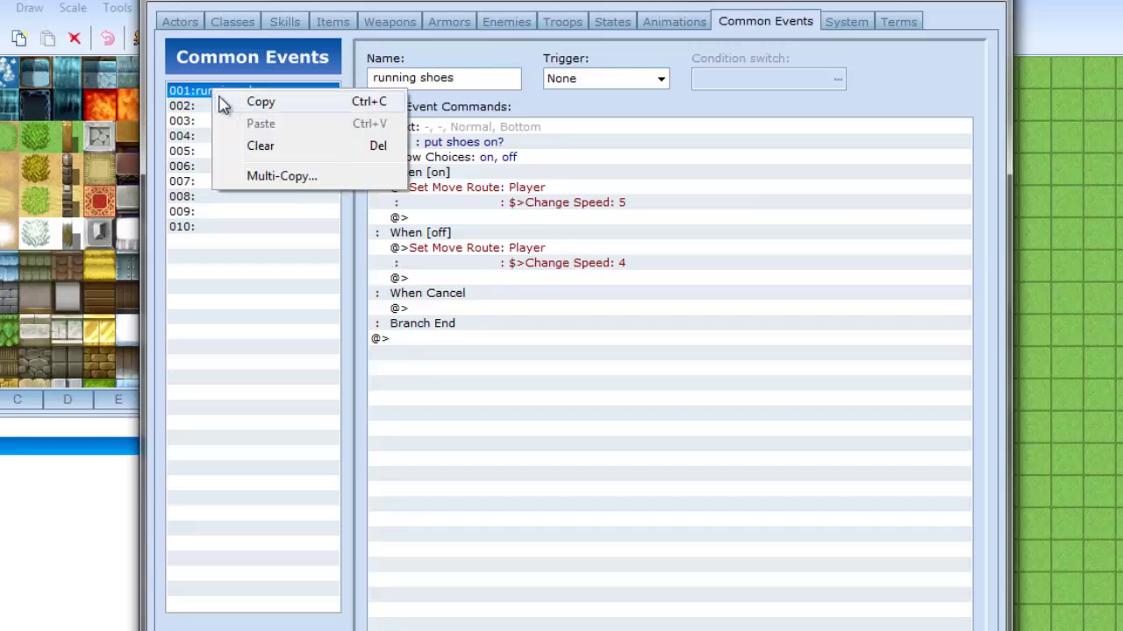
left_click(254, 104)
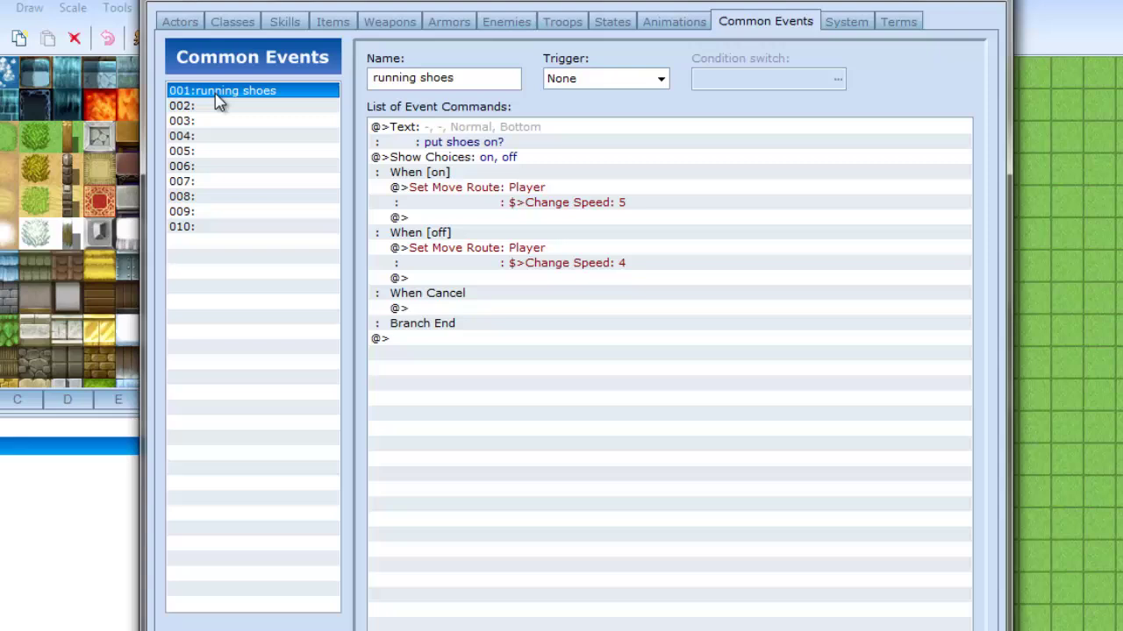
left_click(218, 107)
right_click(216, 114)
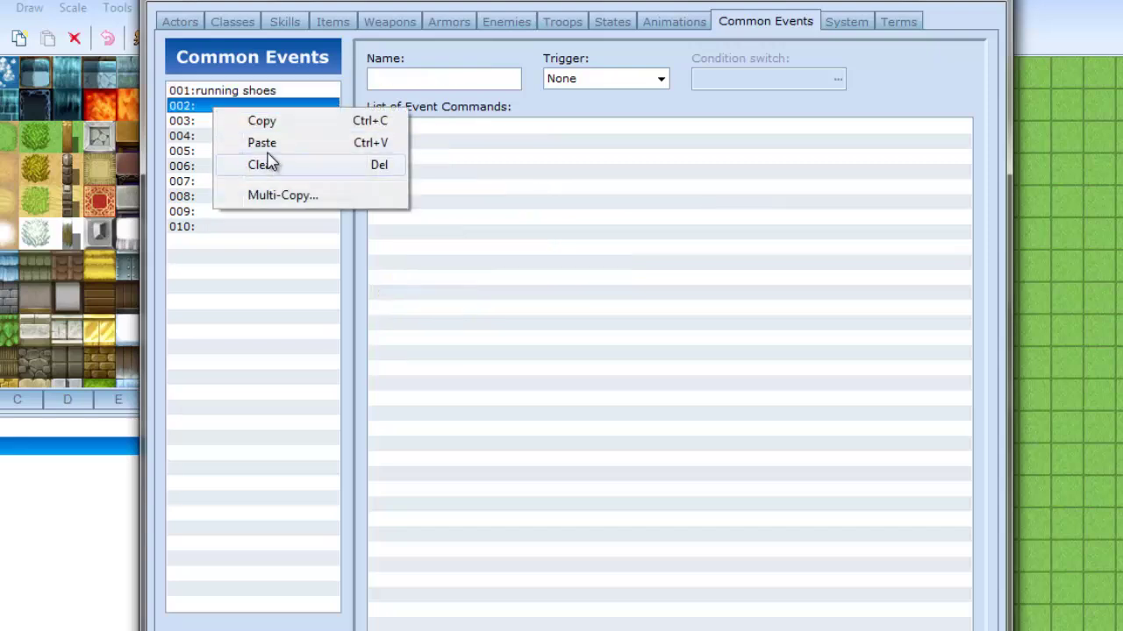
left_click(264, 145)
left_click(251, 122)
right_click(252, 128)
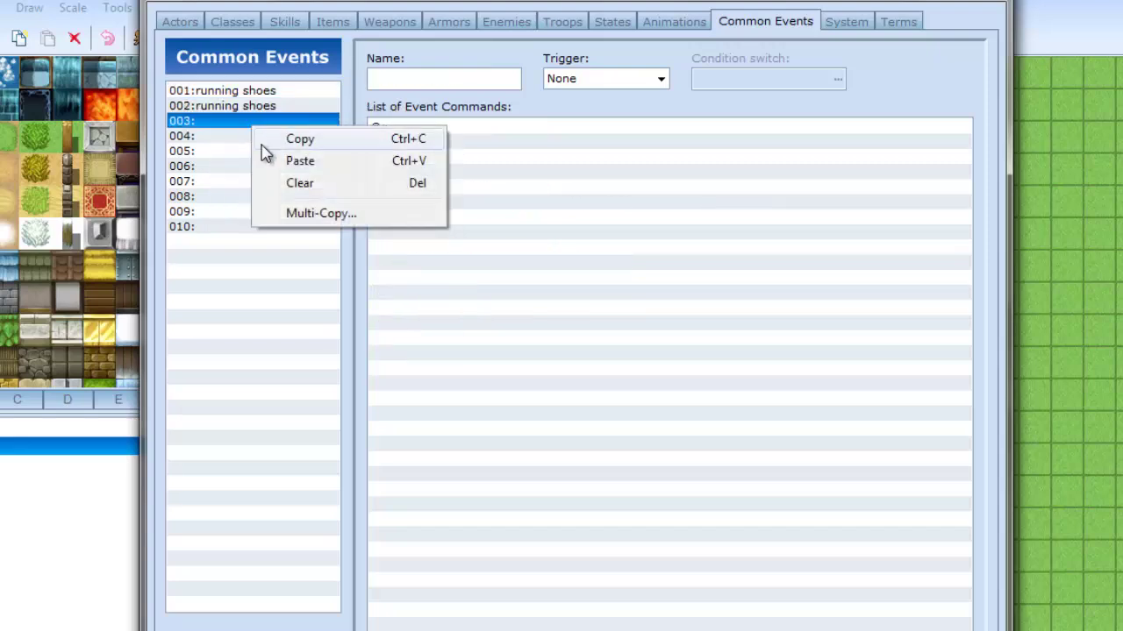
left_click(293, 163)
Rename common event 002 to 'running shoes 2'.
left_click(283, 105)
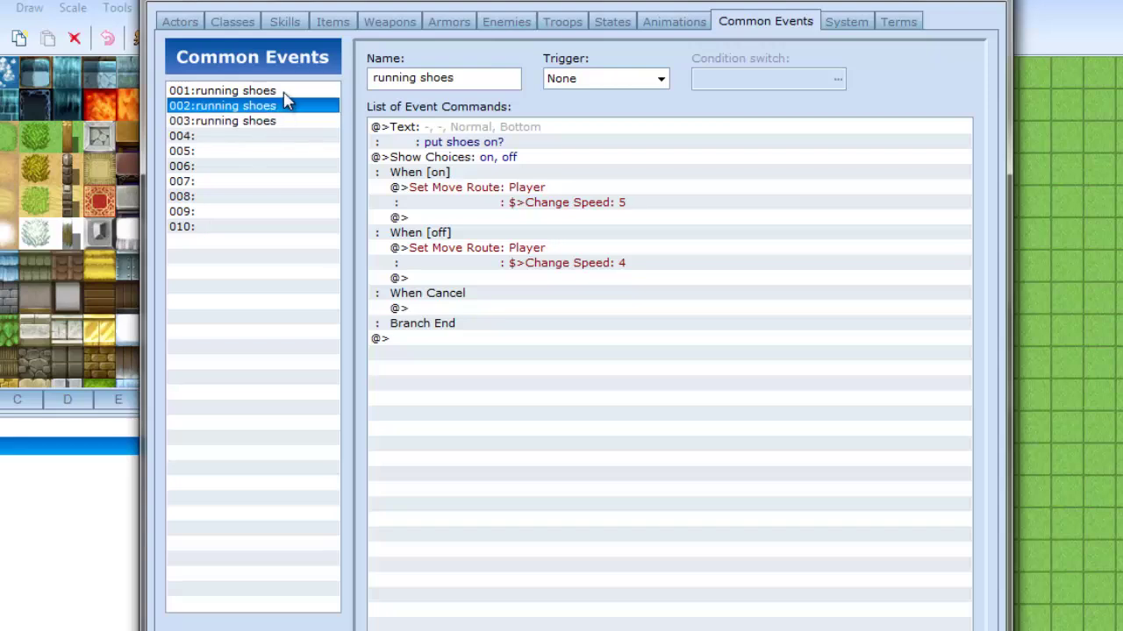
left_click(468, 80)
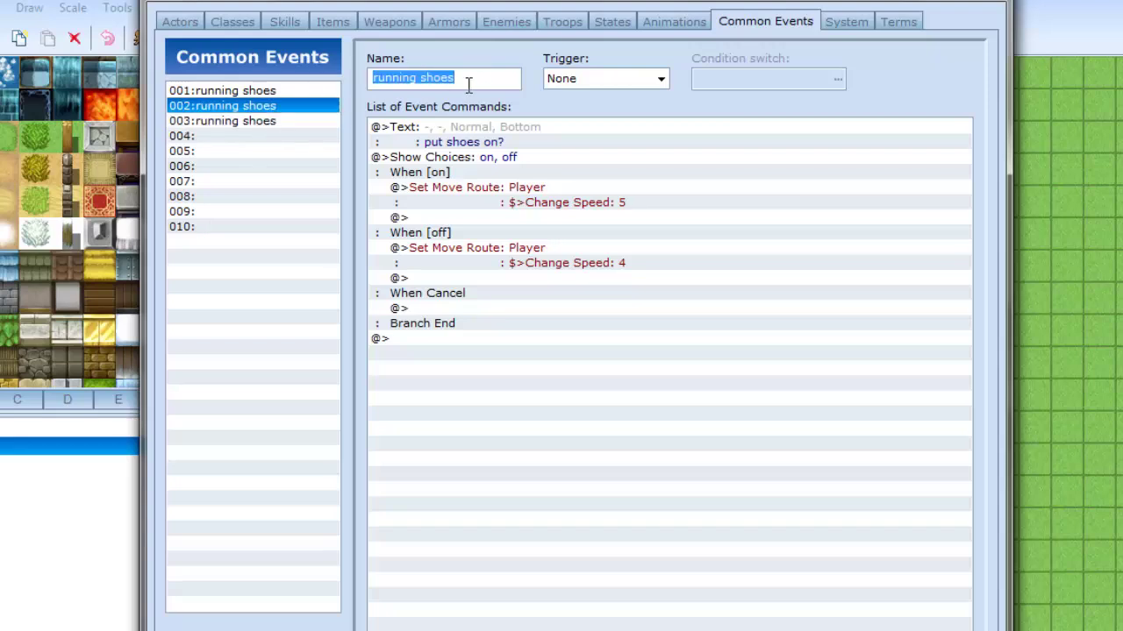
left_click(468, 81)
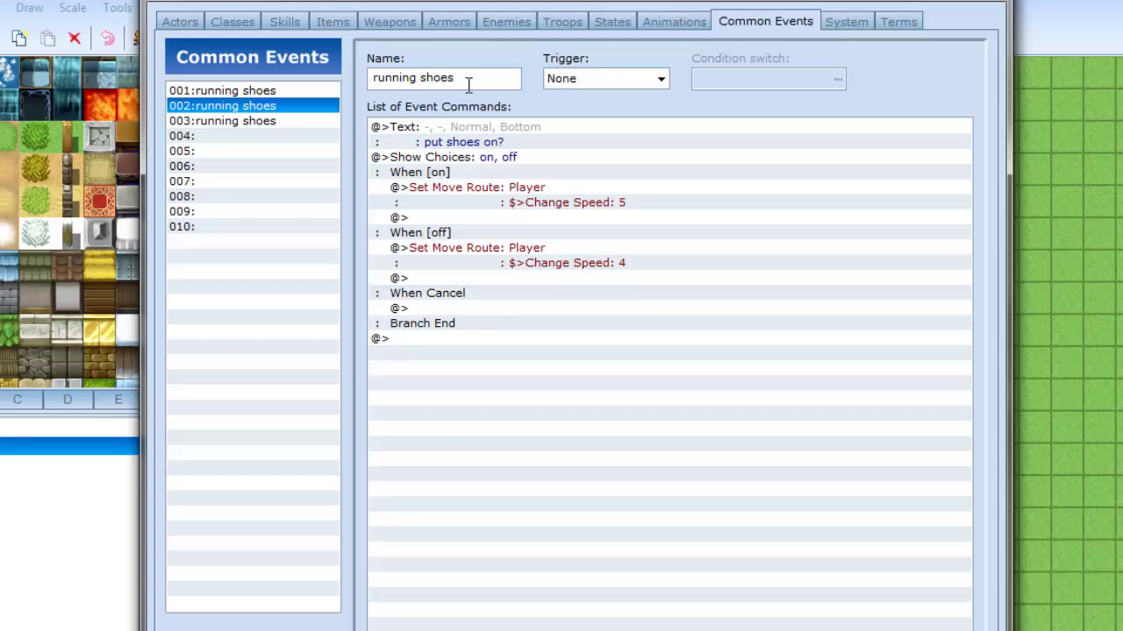
type("2")
left_click(418, 191)
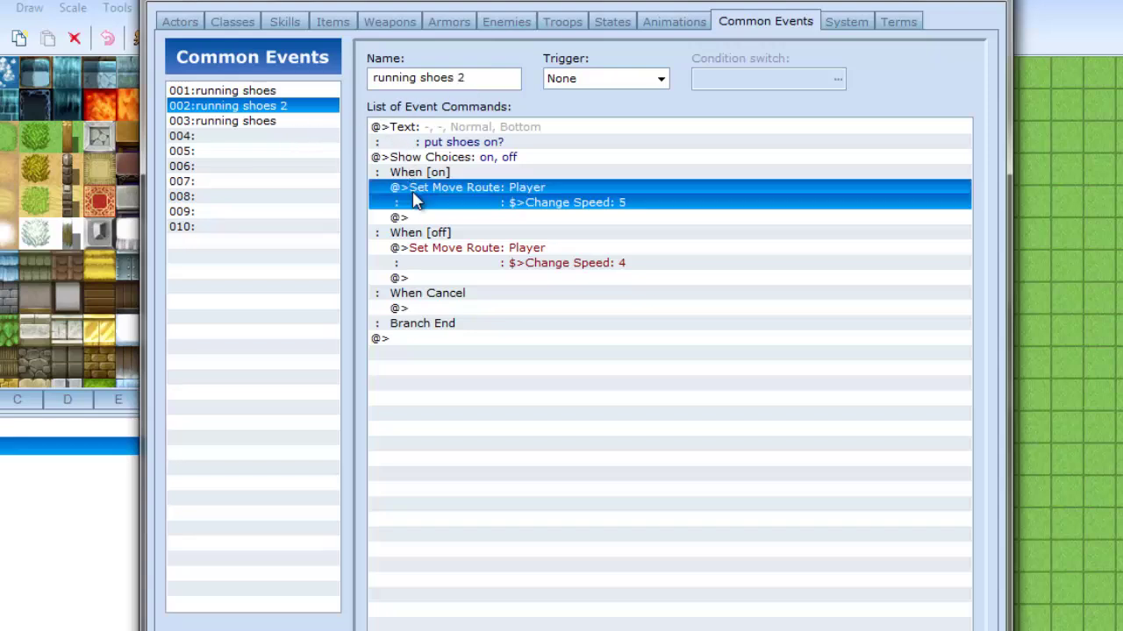
In running shoes 2, change the 'on' route's speed from 5 to 6: x4 Faster.
right_click(478, 195)
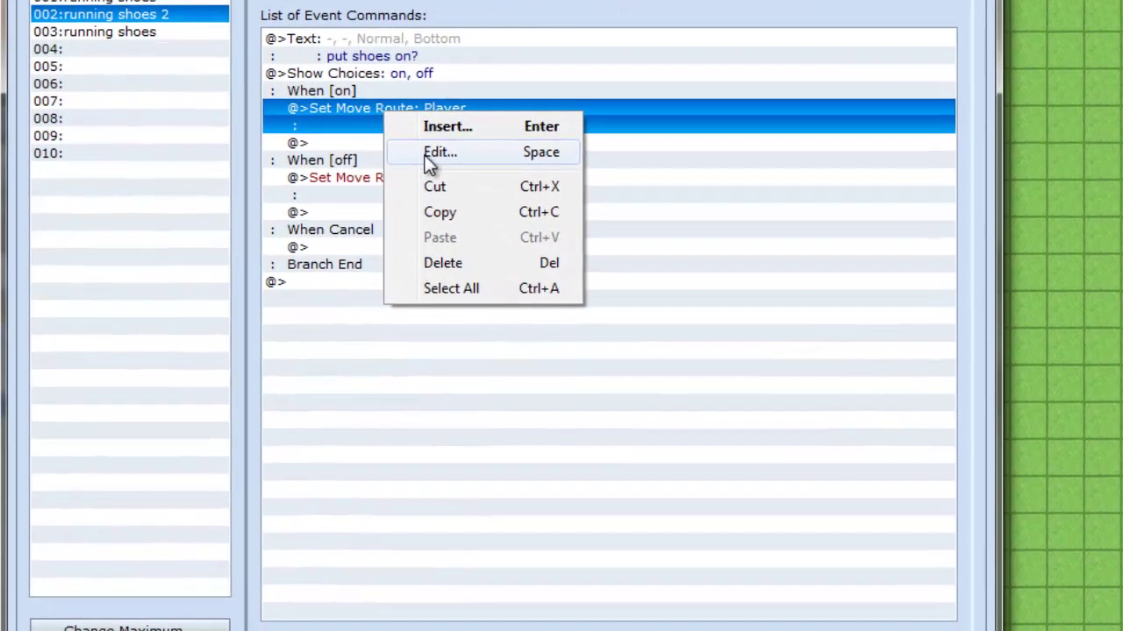
left_click(468, 186)
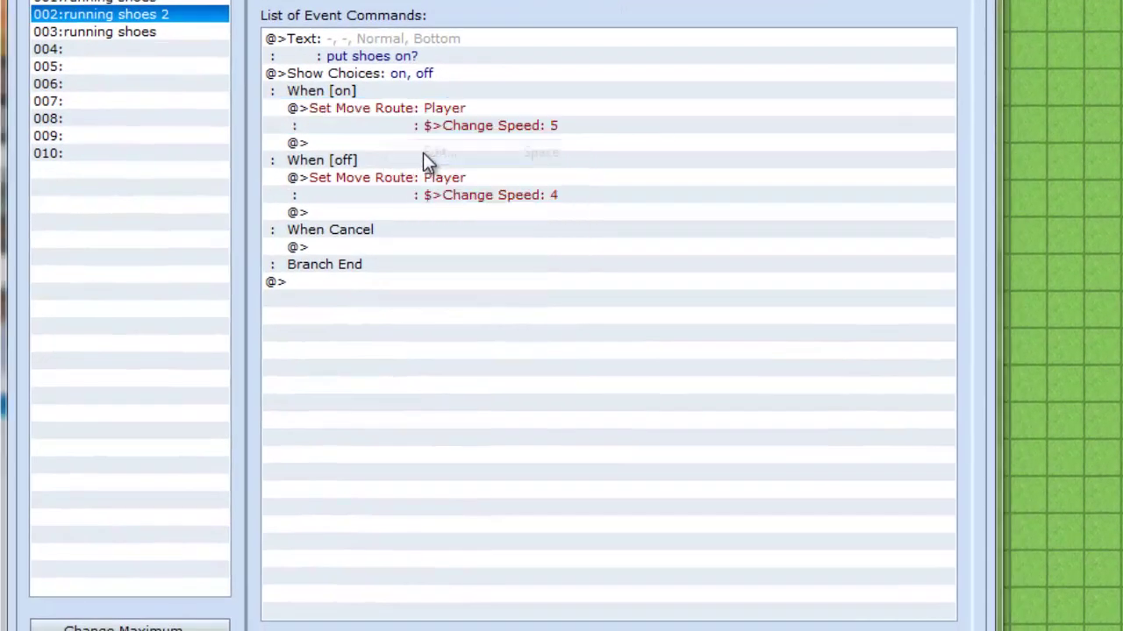
left_click(343, 149)
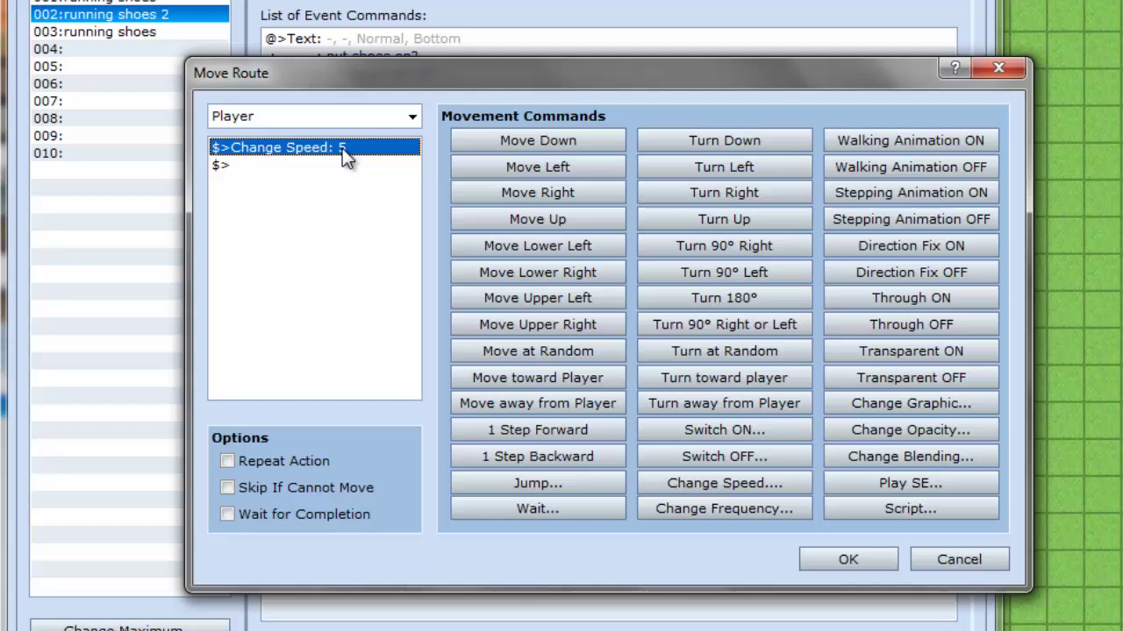
right_click(342, 148)
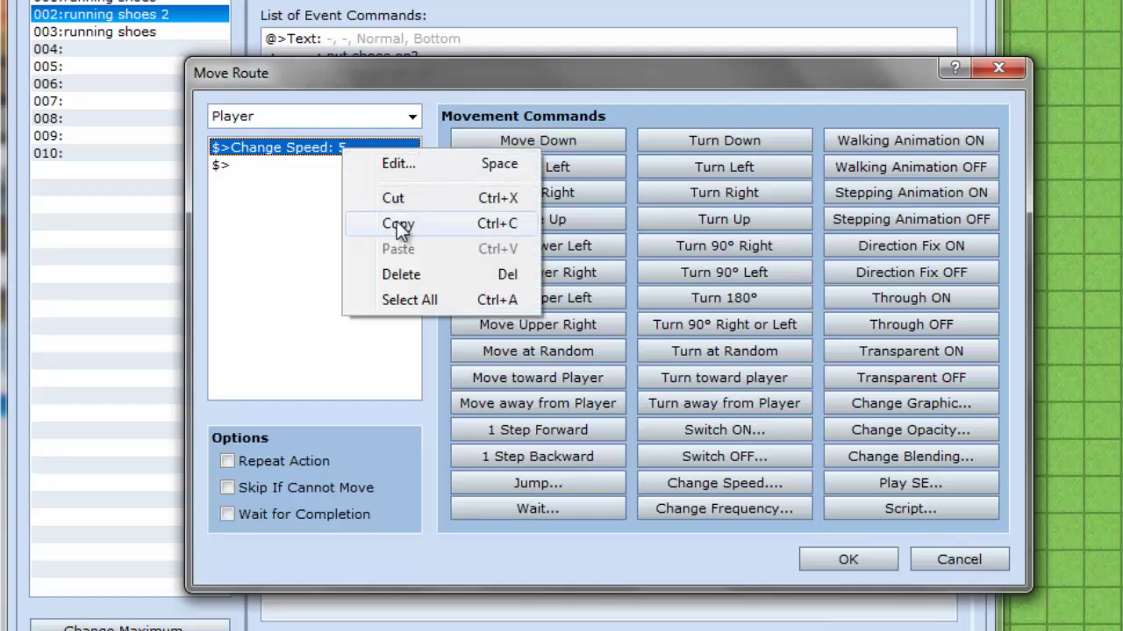
left_click(399, 167)
left_click(308, 284)
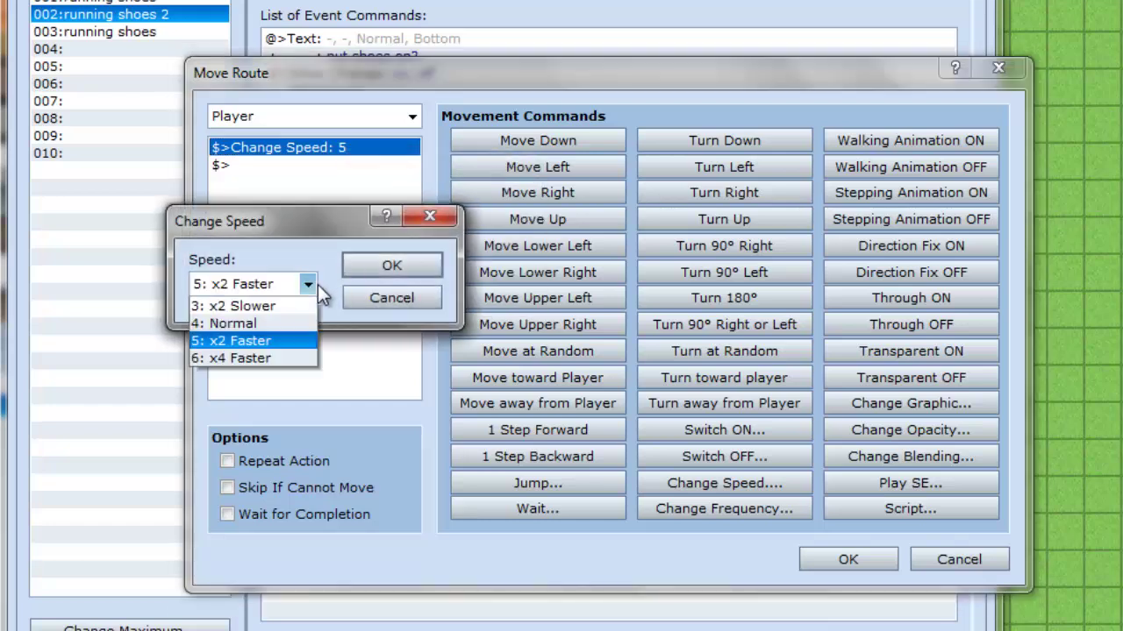
left_click(250, 395)
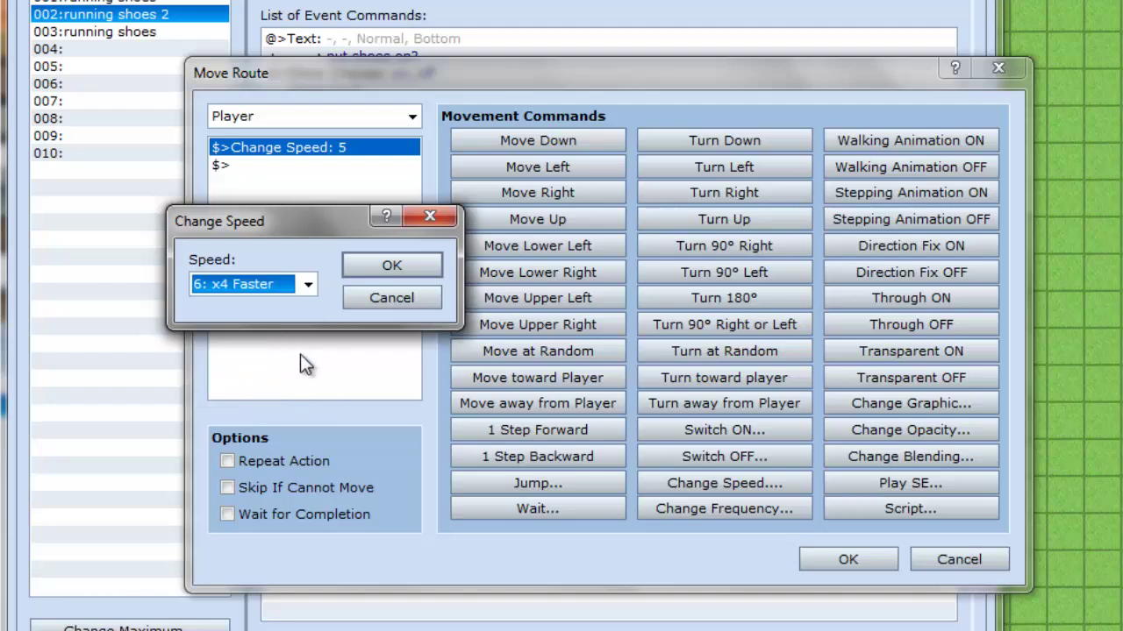
left_click(397, 263)
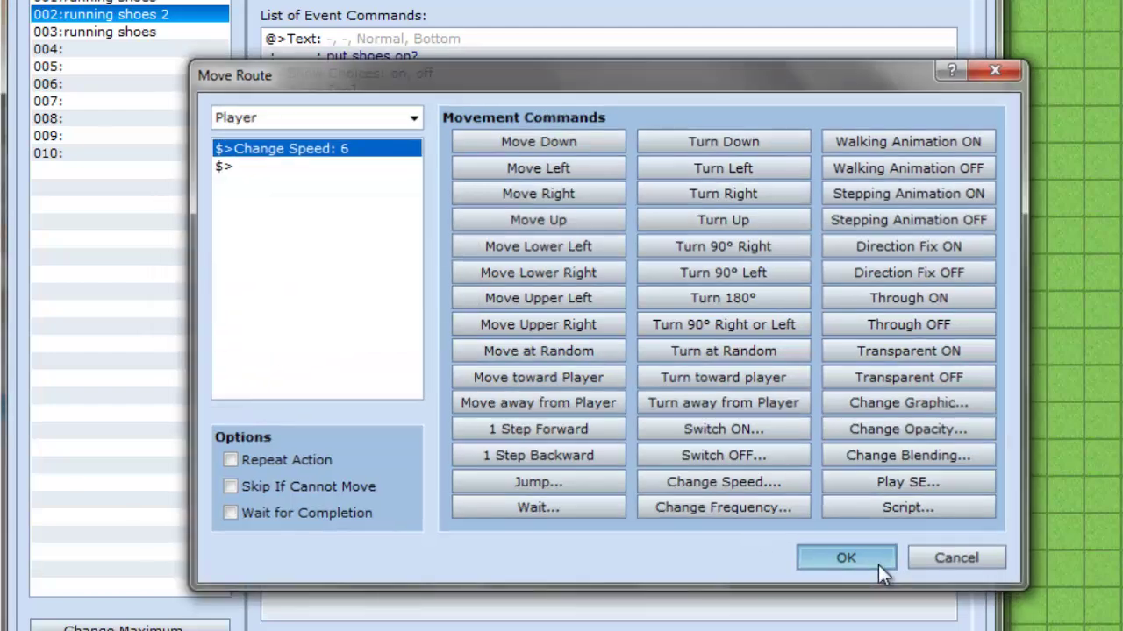
left_click(878, 564)
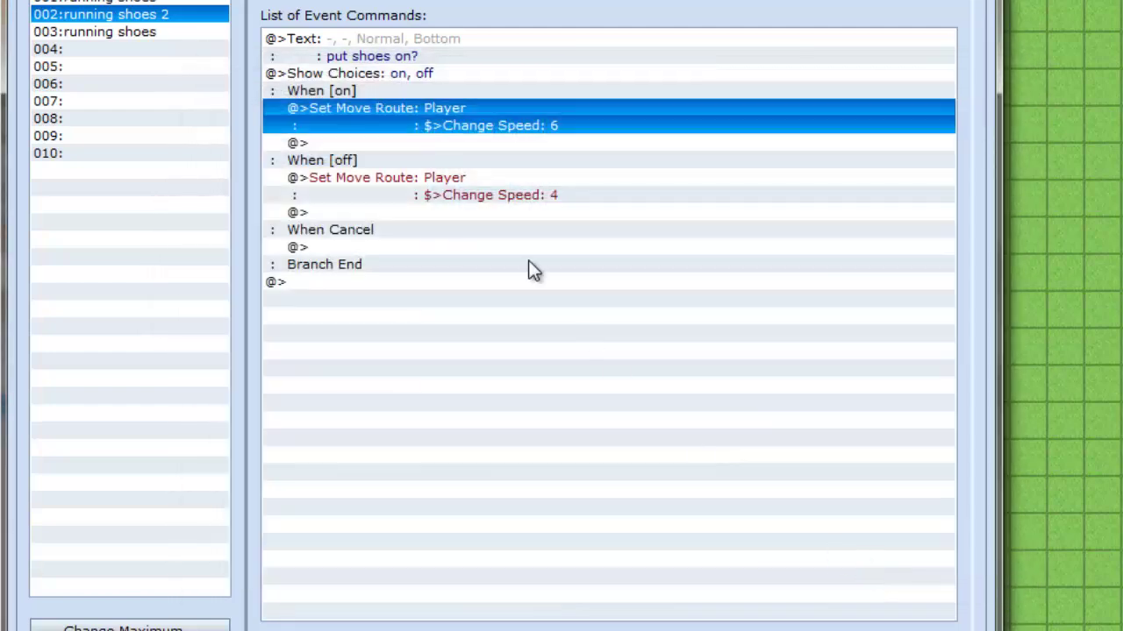
Rename common event 003 to 'Slow shoes'.
right_click(81, 30)
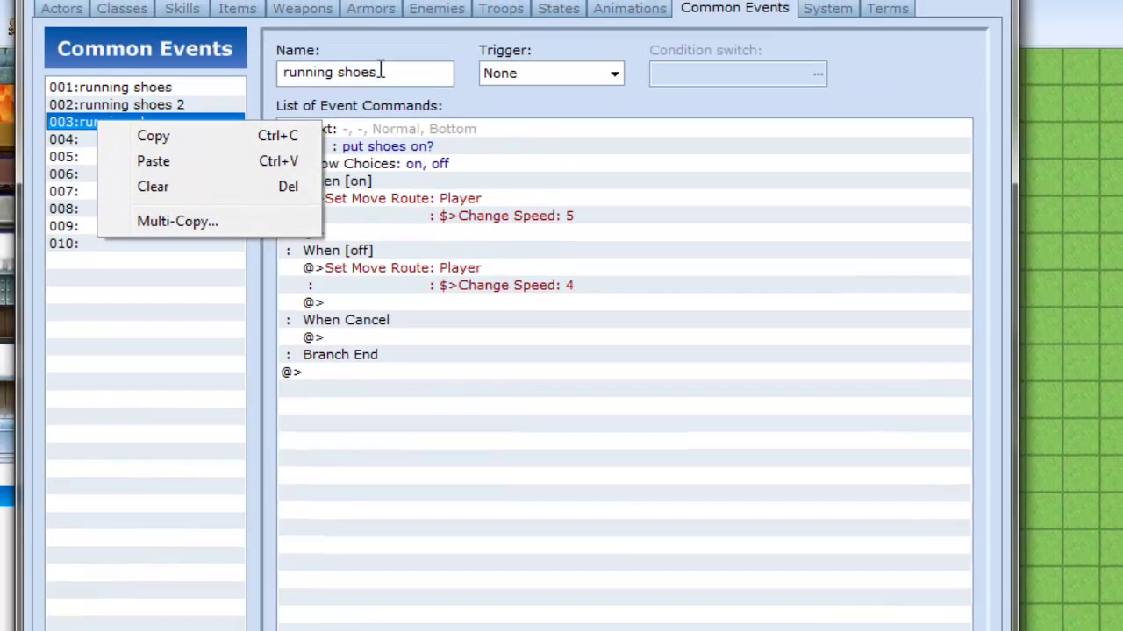
left_click(378, 72)
left_click(381, 73)
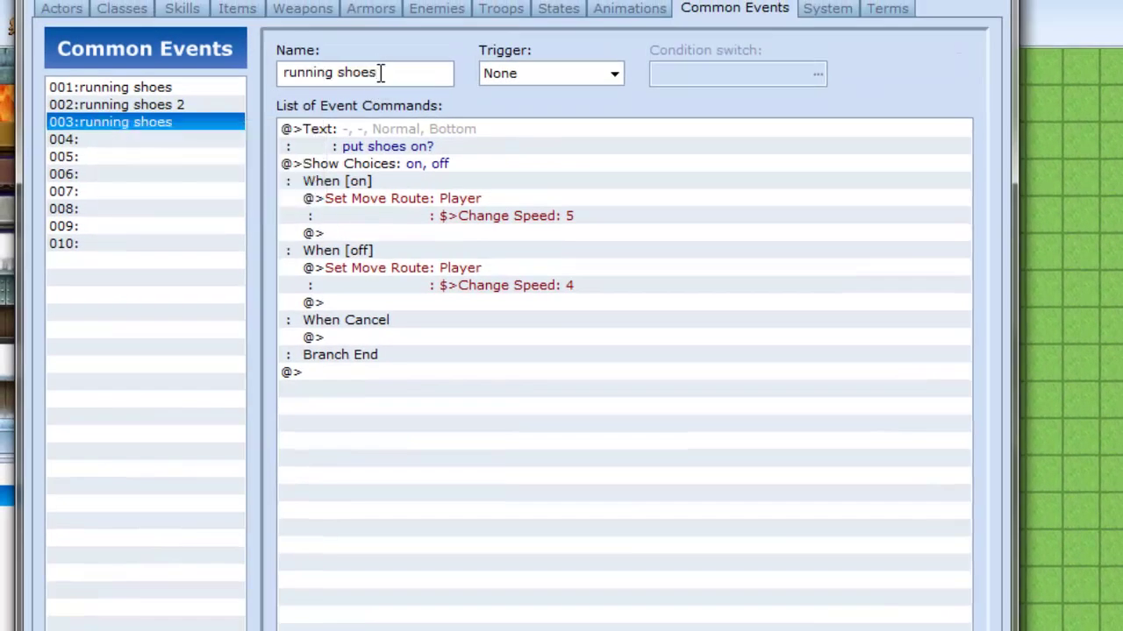
key("BackSpace")
key("BackSpace")
key("BackSpace")
key("BackSpace")
key("BackSpace")
key("BackSpace")
key("BackSpace")
key("BackSpace")
key("BackSpace")
key("BackSpace")
key("BackSpace")
key("BackSpace")
key("BackSpace")
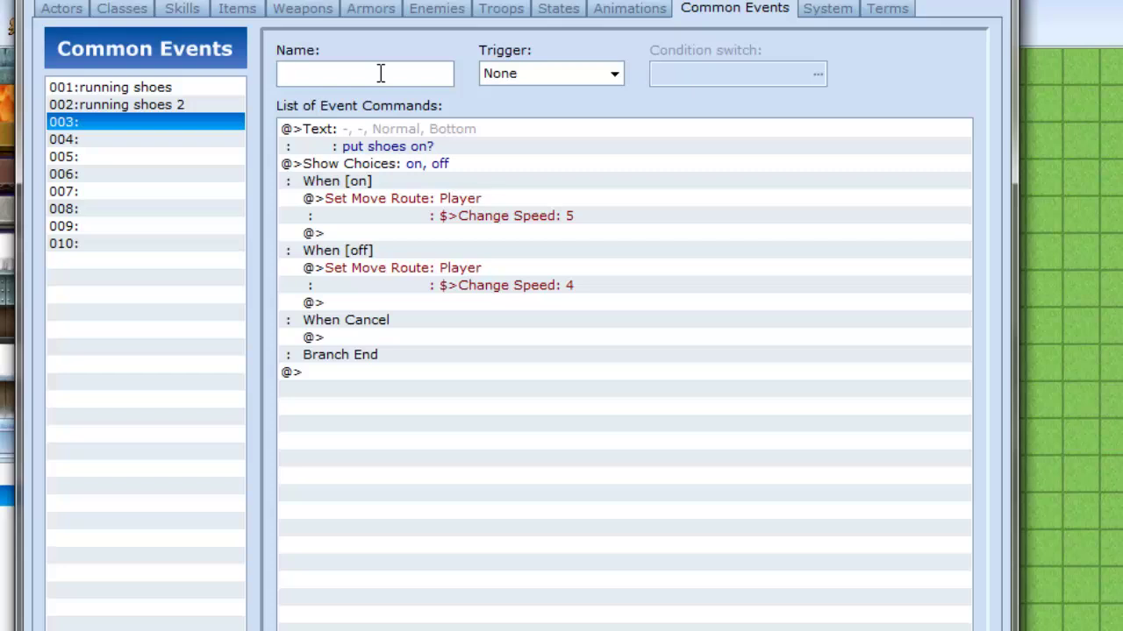
type("Slow shoes")
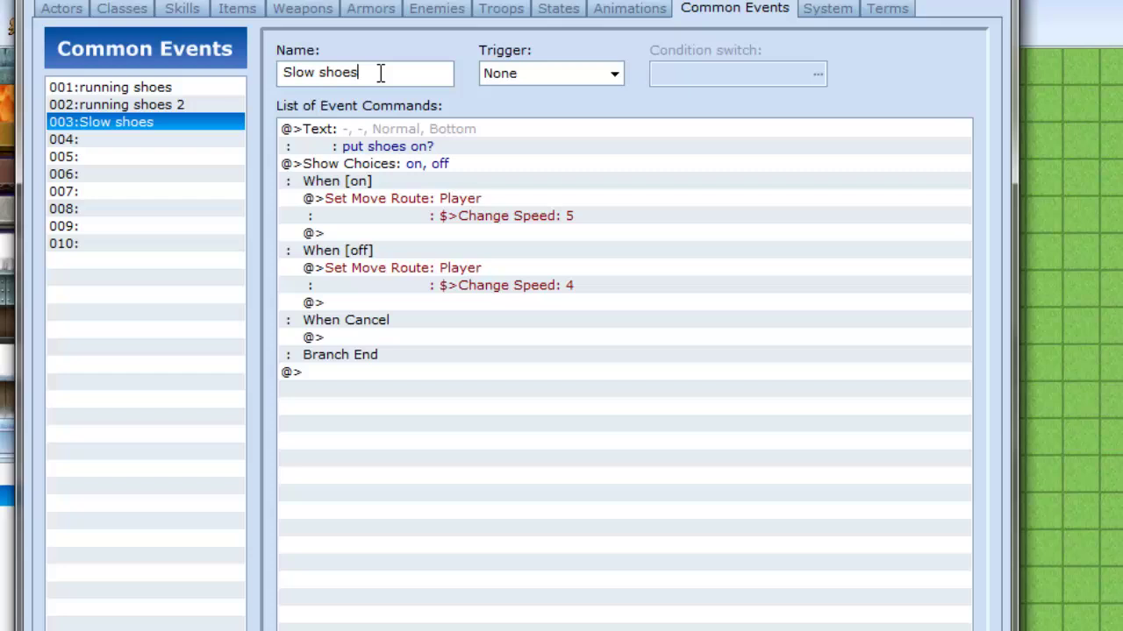
Change the 'on' route's Change Speed from 5 to 2: x4 Slower.
right_click(362, 201)
left_click(344, 210)
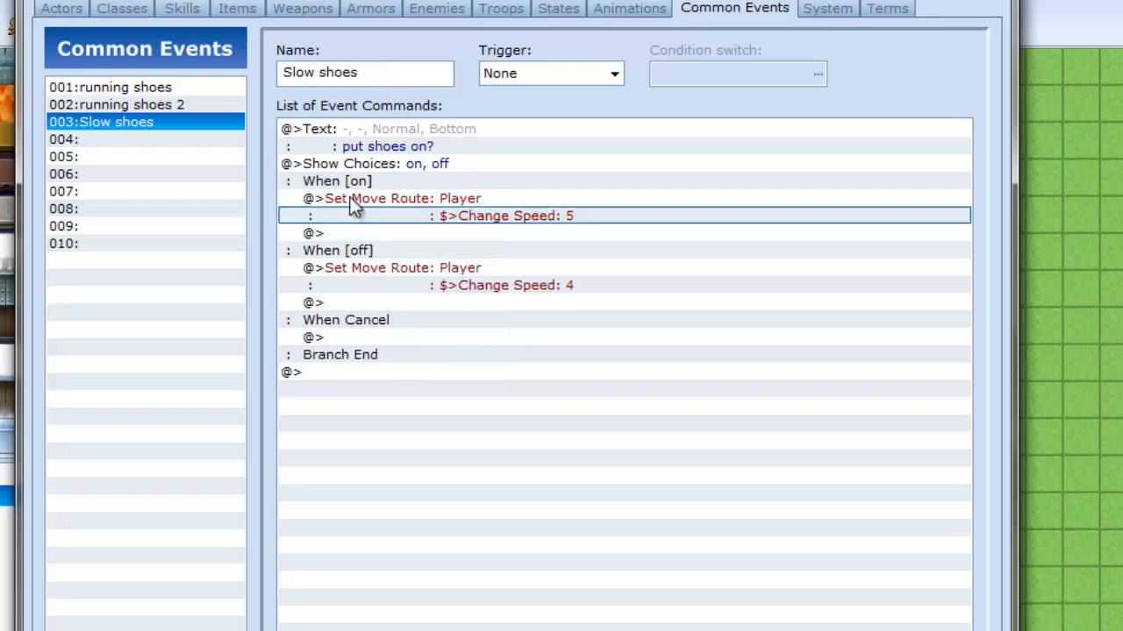
left_click(349, 195)
right_click(349, 199)
left_click(401, 248)
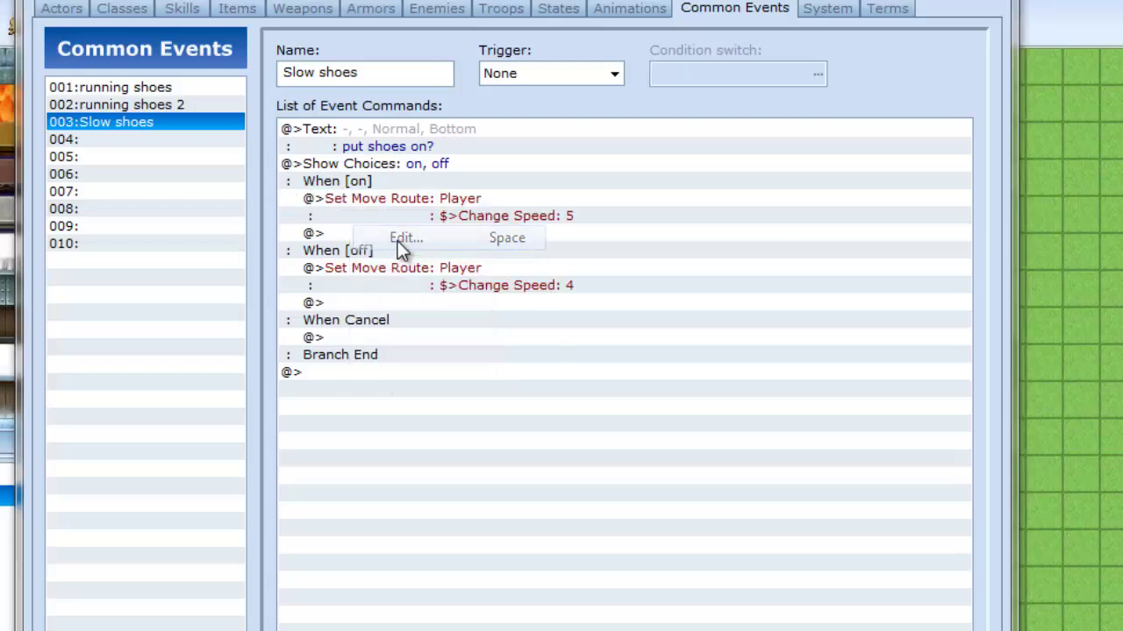
left_click(408, 237)
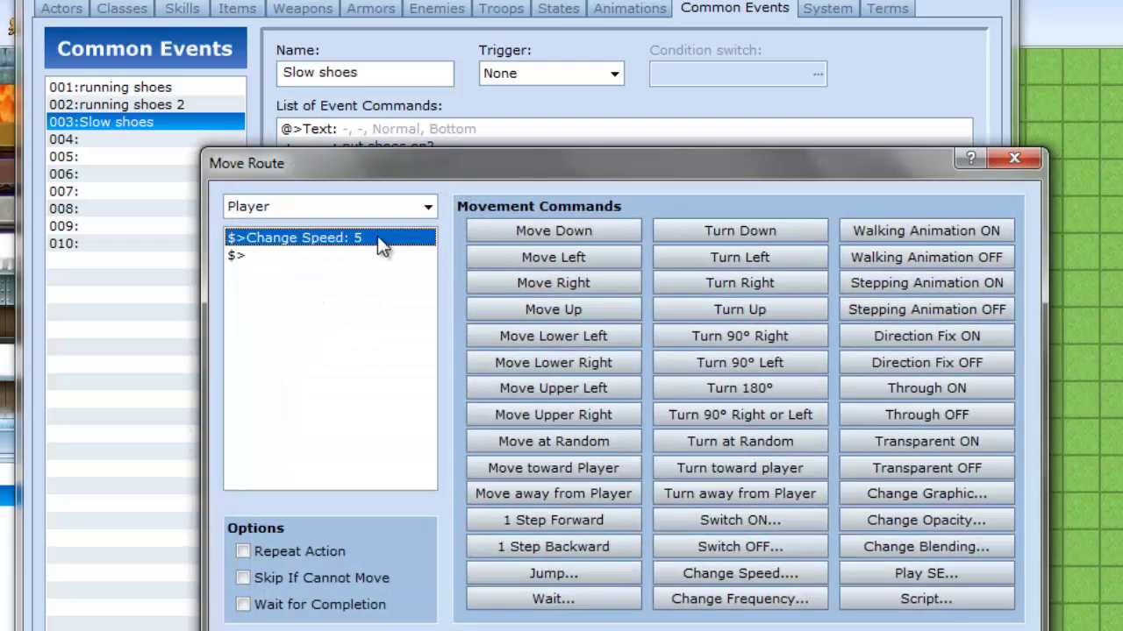
right_click(377, 232)
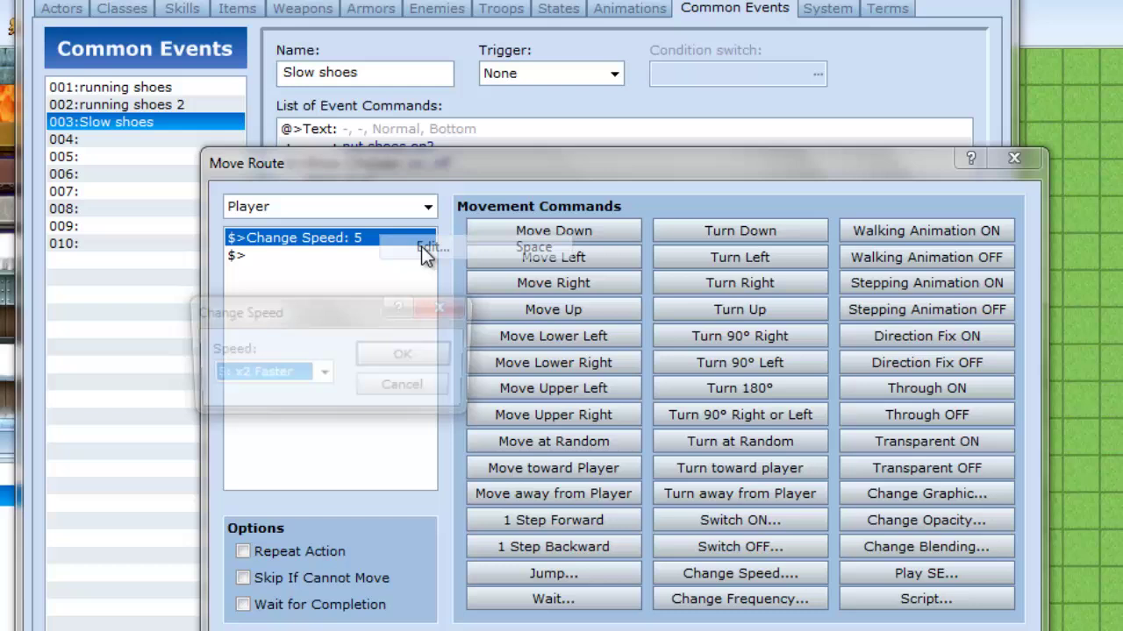
left_click(321, 375)
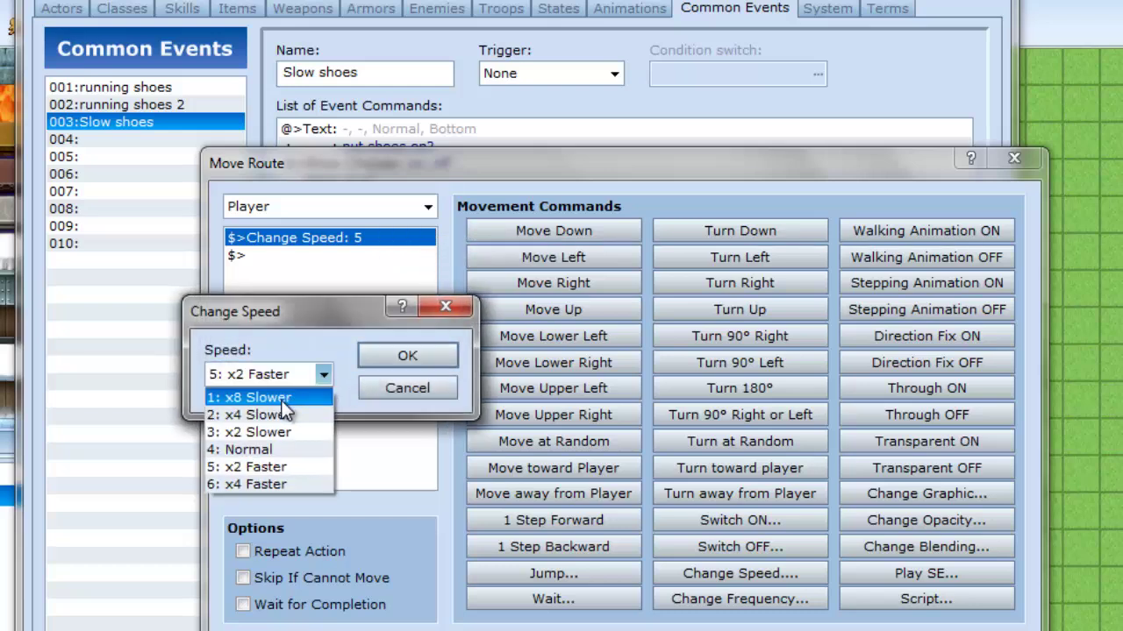
left_click(273, 413)
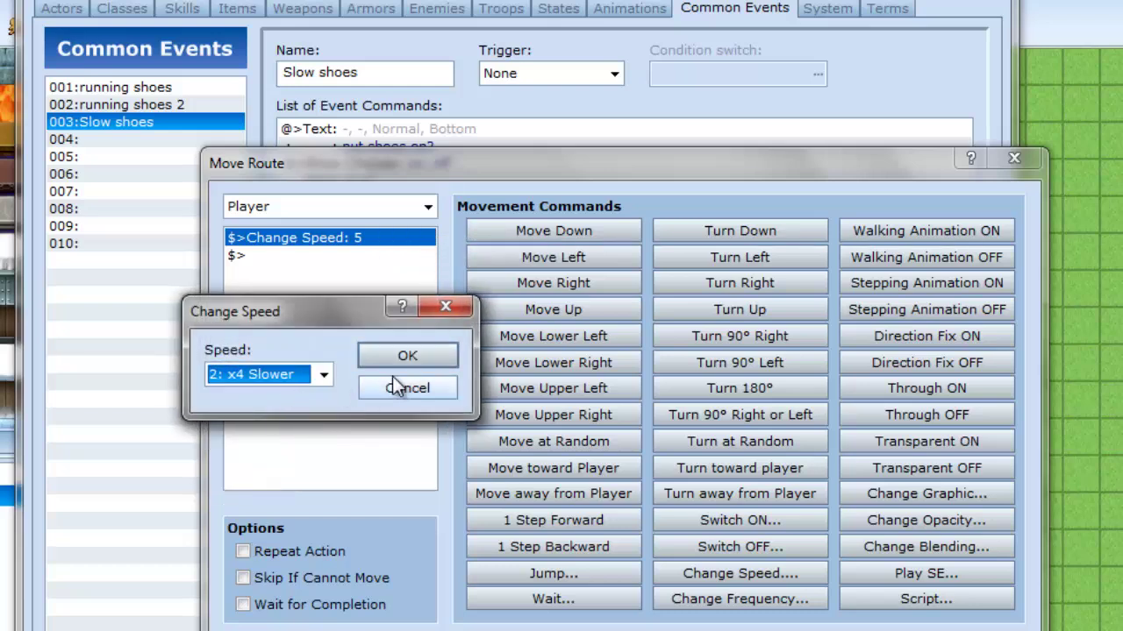
left_click(407, 356)
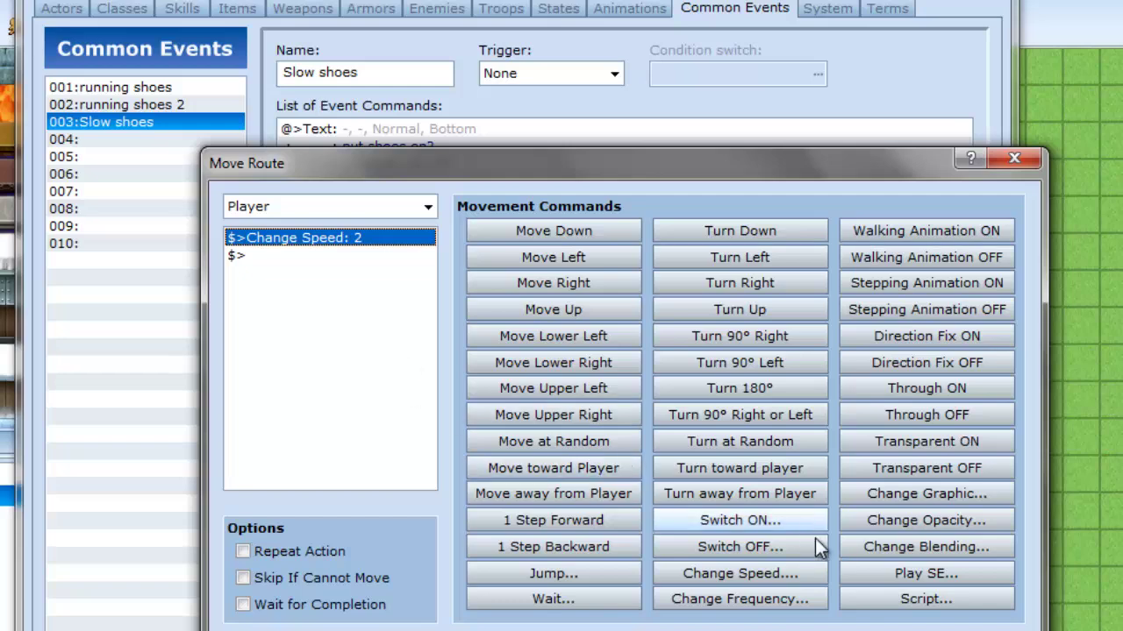
key("Return")
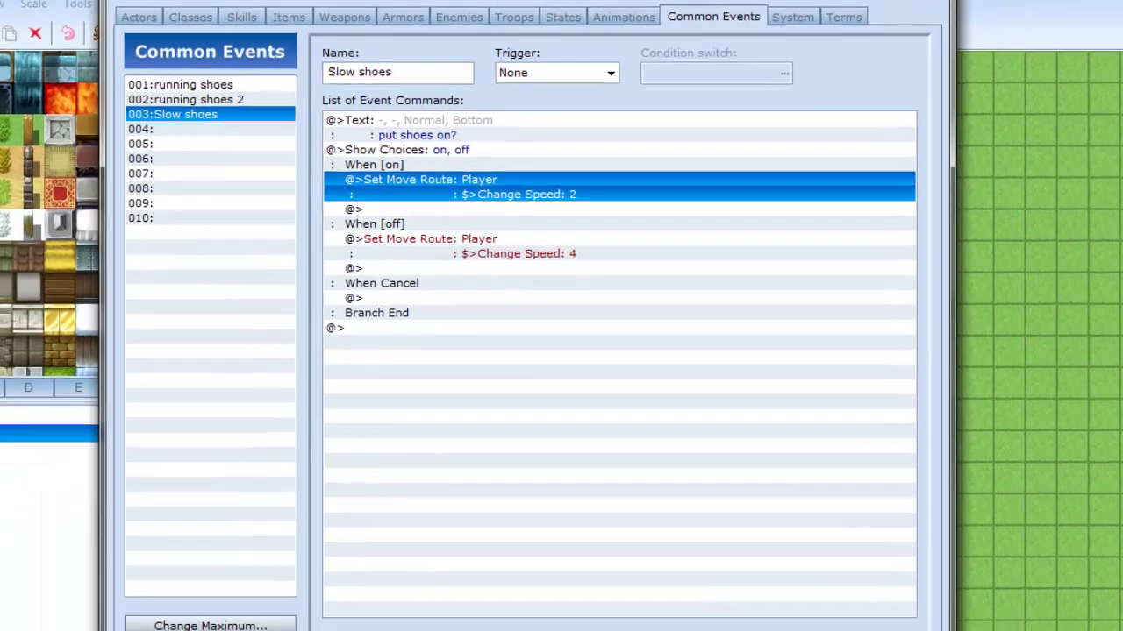
Name item 001 'Running shoes' with the description 'makes you run faster'.
left_click(633, 468)
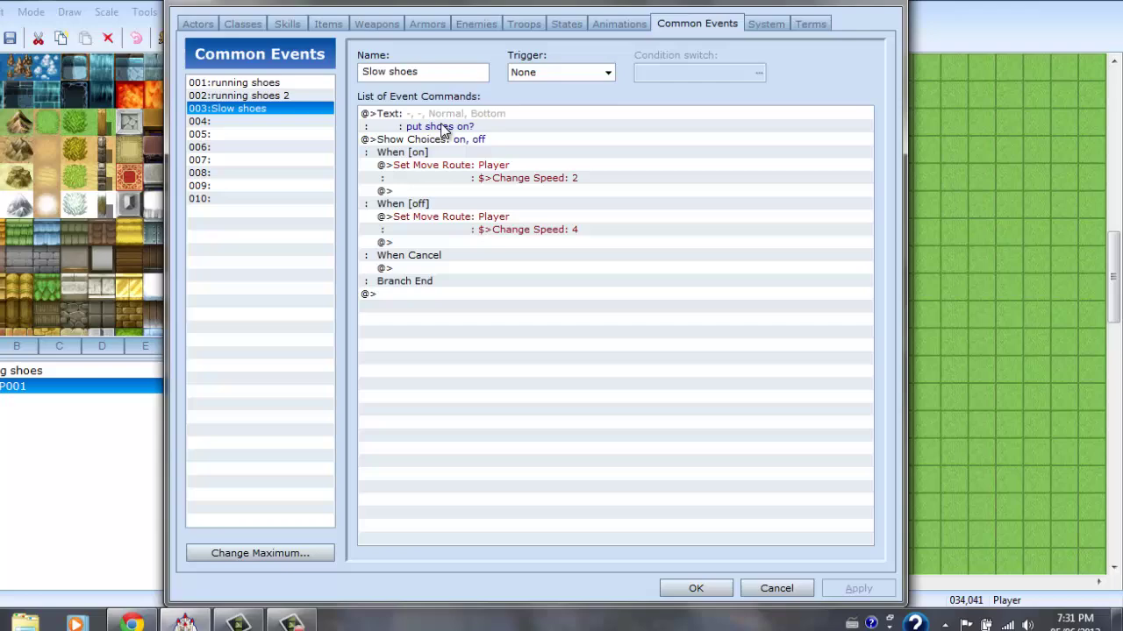
left_click(334, 26)
left_click(418, 72)
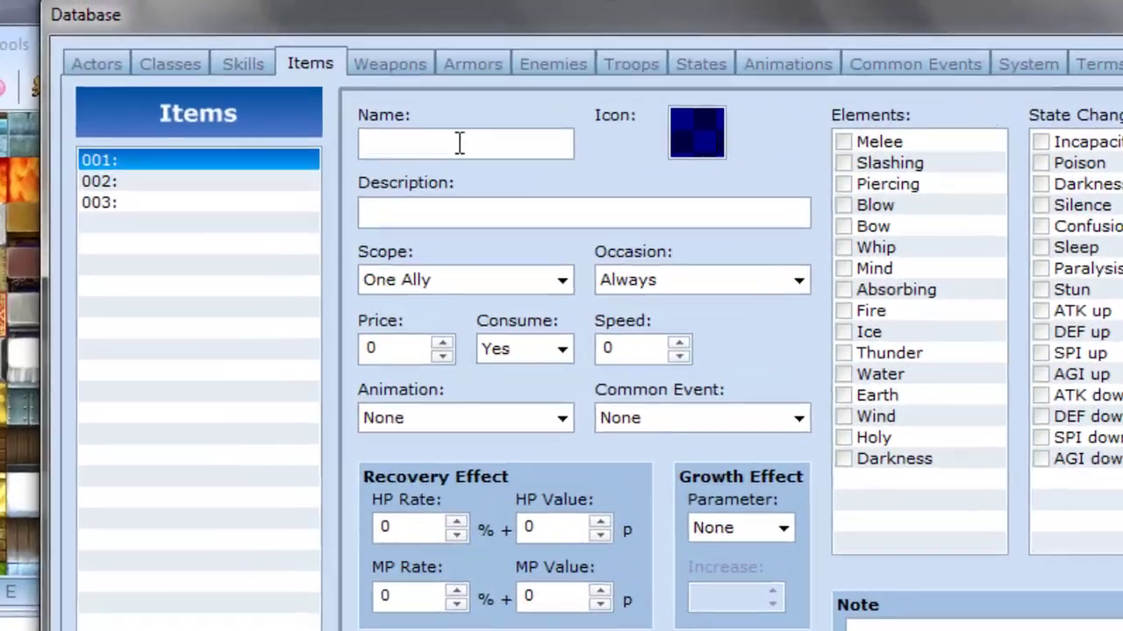
type("R")
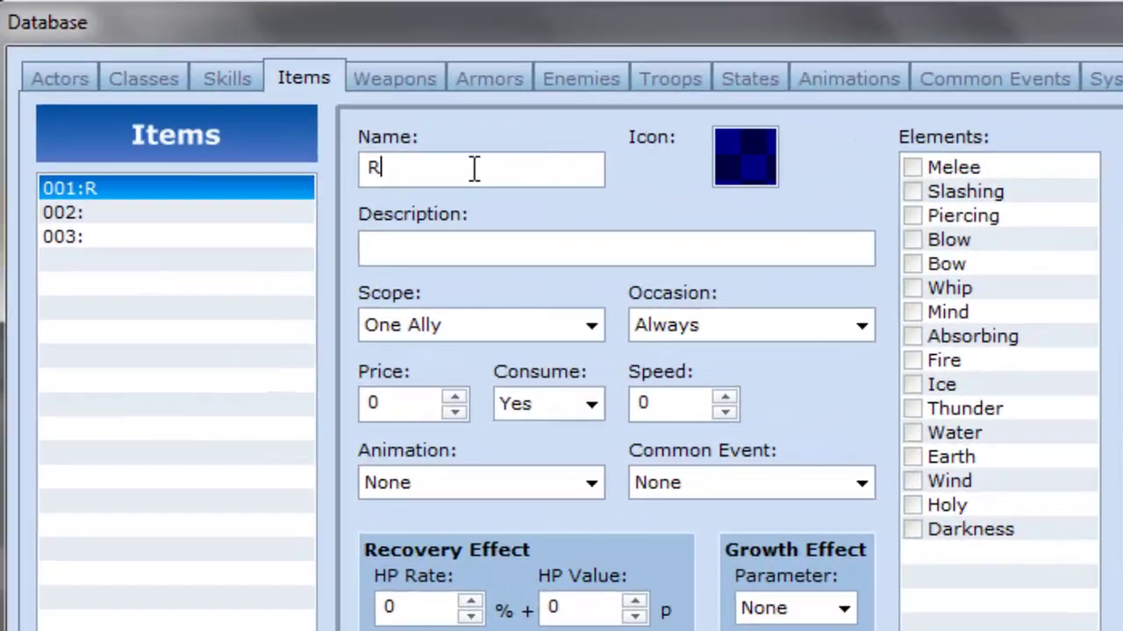
type("unning")
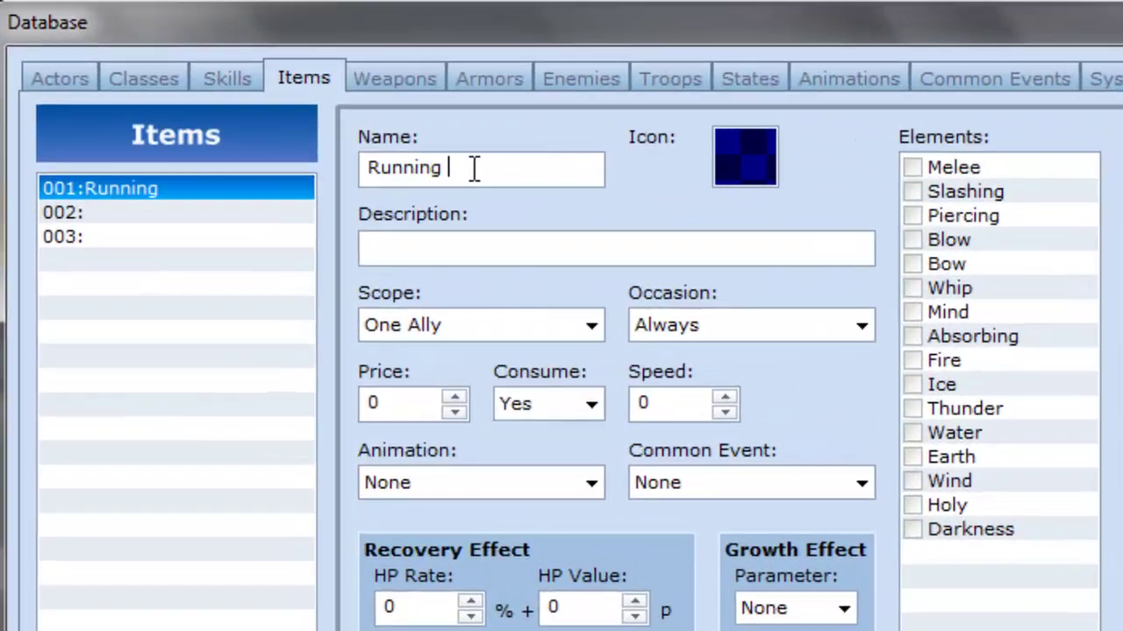
type(" shoes")
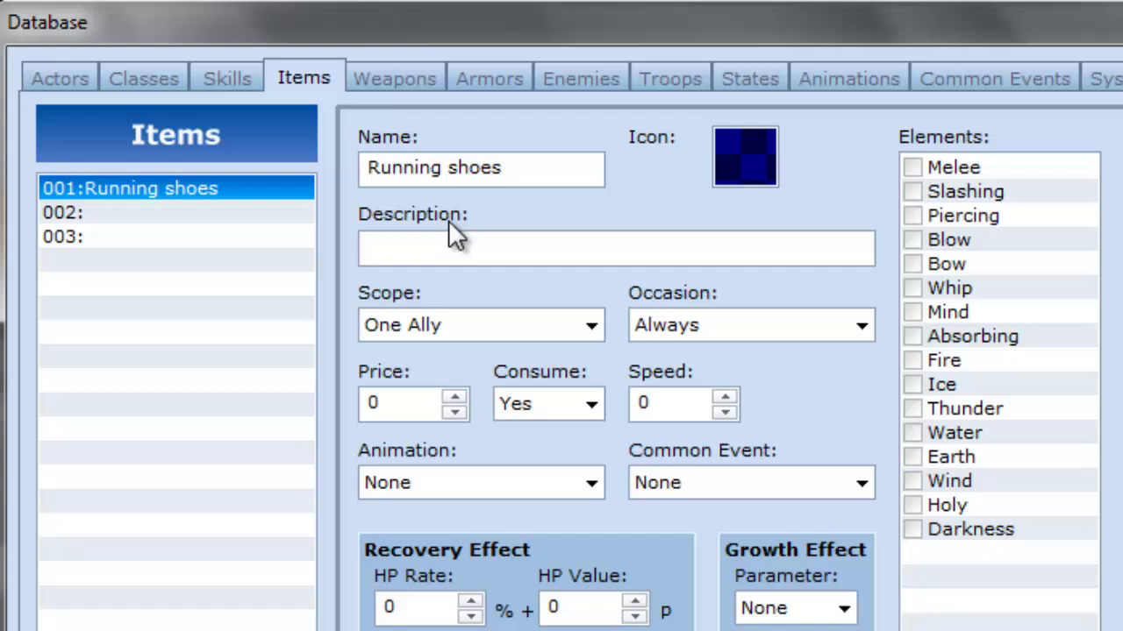
left_click(447, 240)
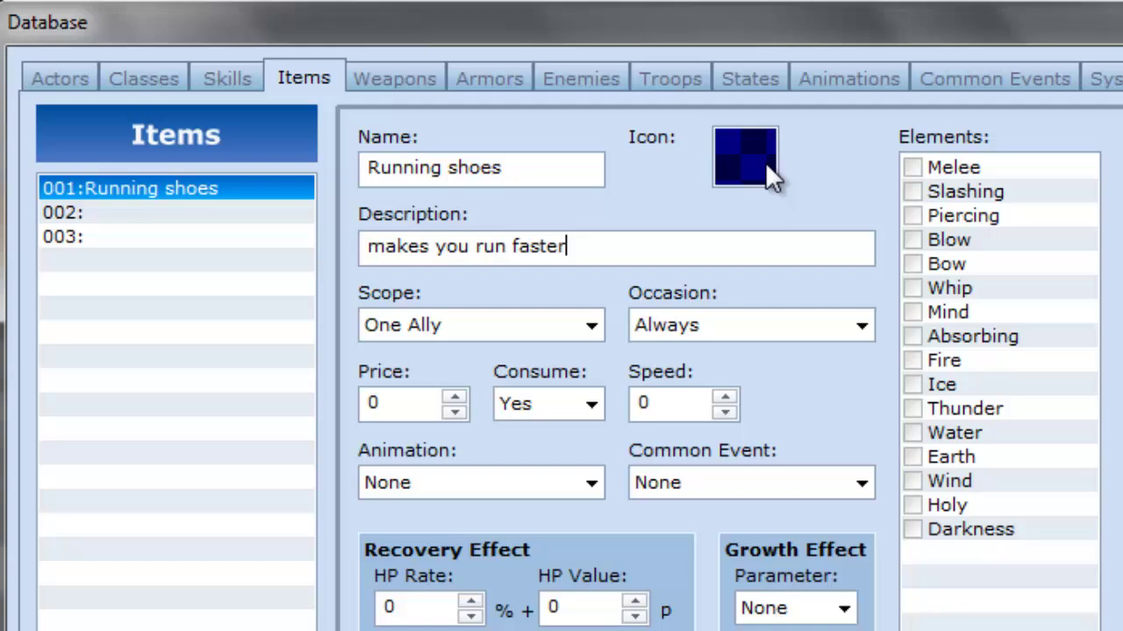
Give the Running shoes item the boots icon.
double_click(765, 163)
left_click(377, 384)
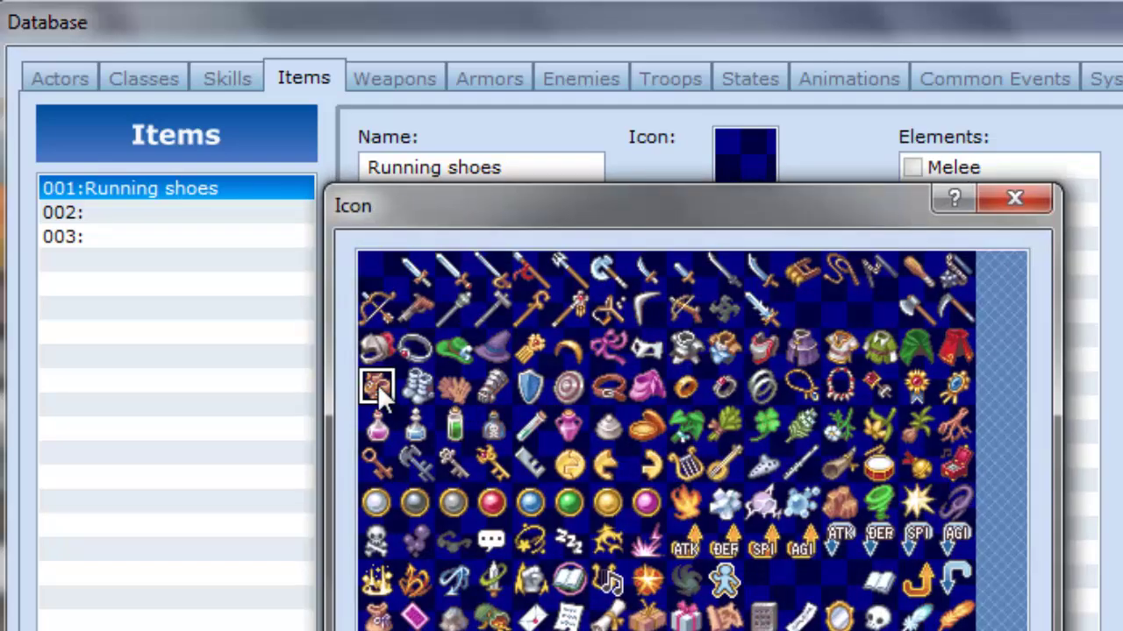
key("Return")
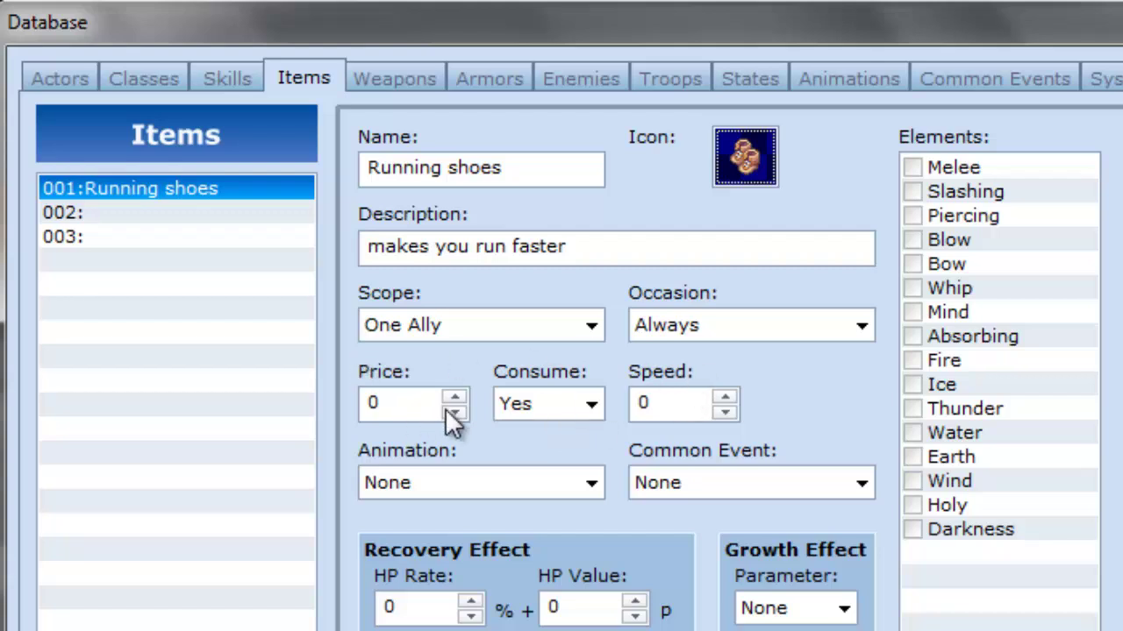
Set Running shoes to Consume No, Common Event 001:running shoes, and growth parameter MaxHP.
left_click(589, 403)
left_click(538, 456)
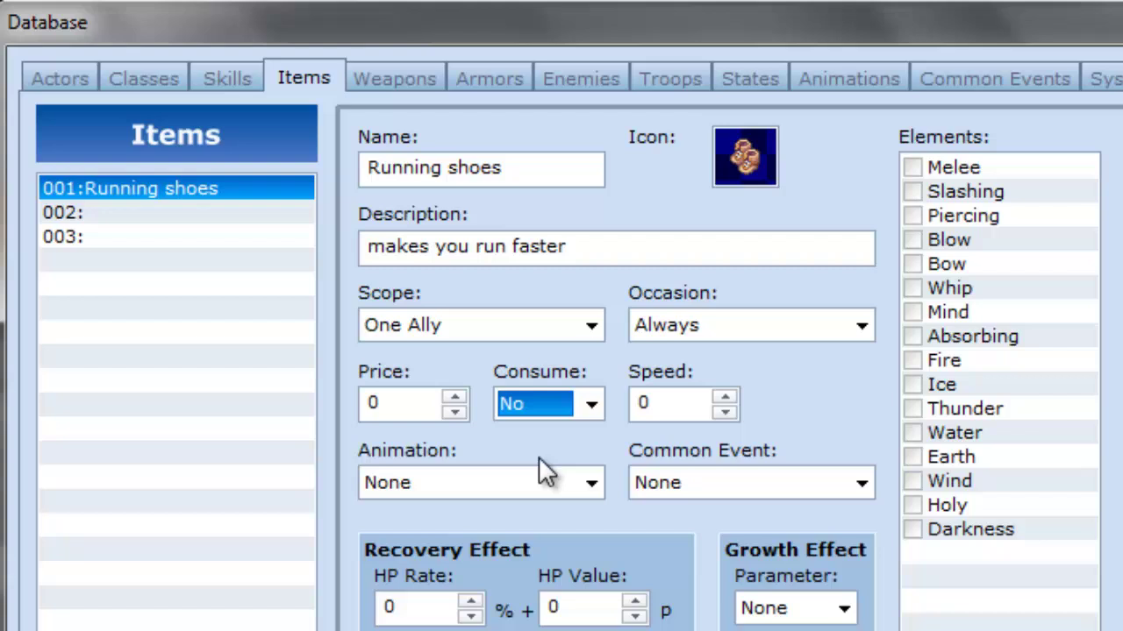
left_click(860, 484)
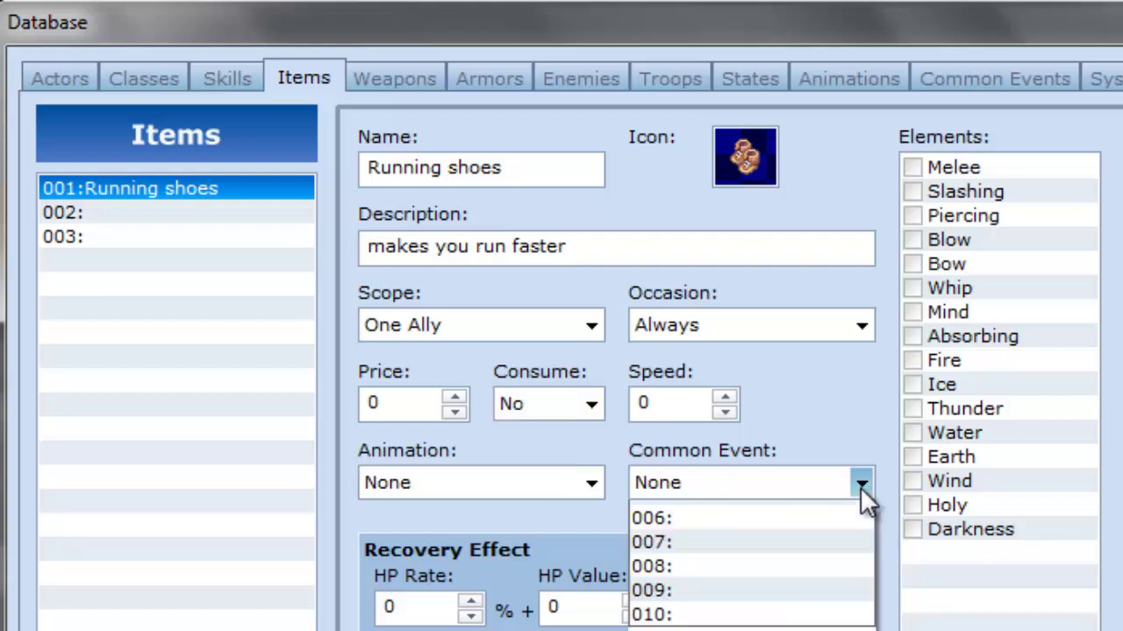
left_click(797, 539)
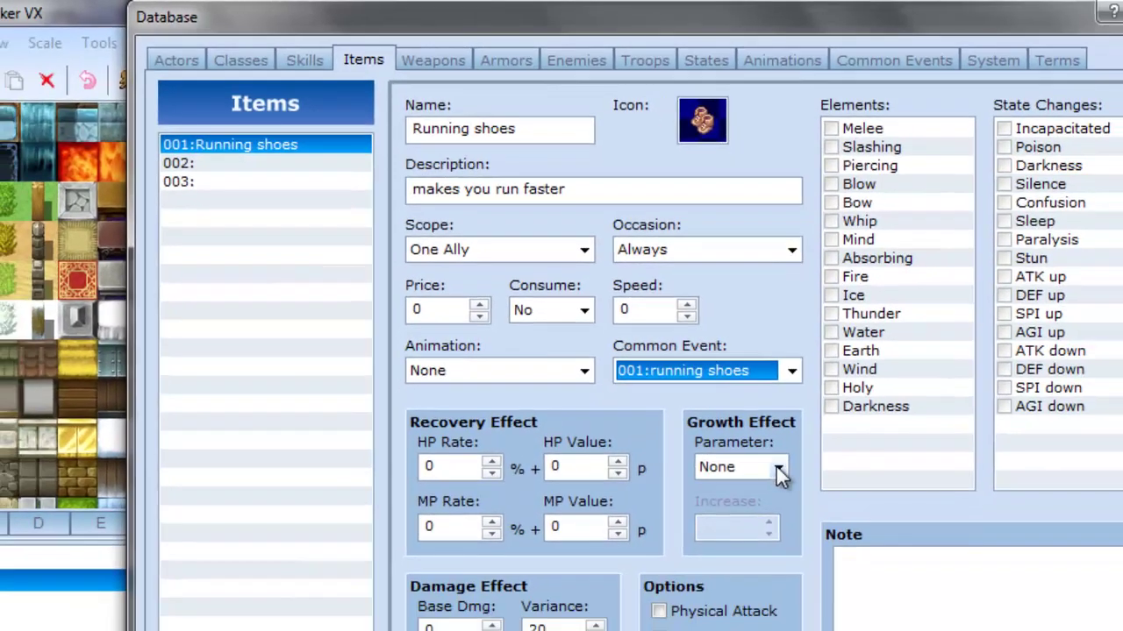
left_click(844, 608)
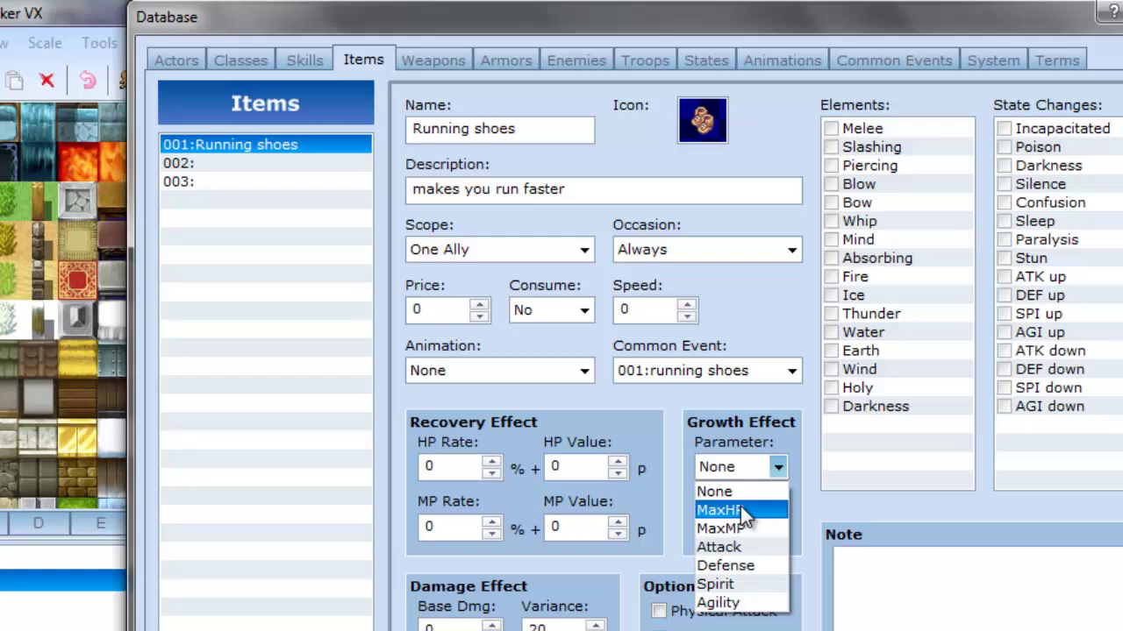
left_click(740, 509)
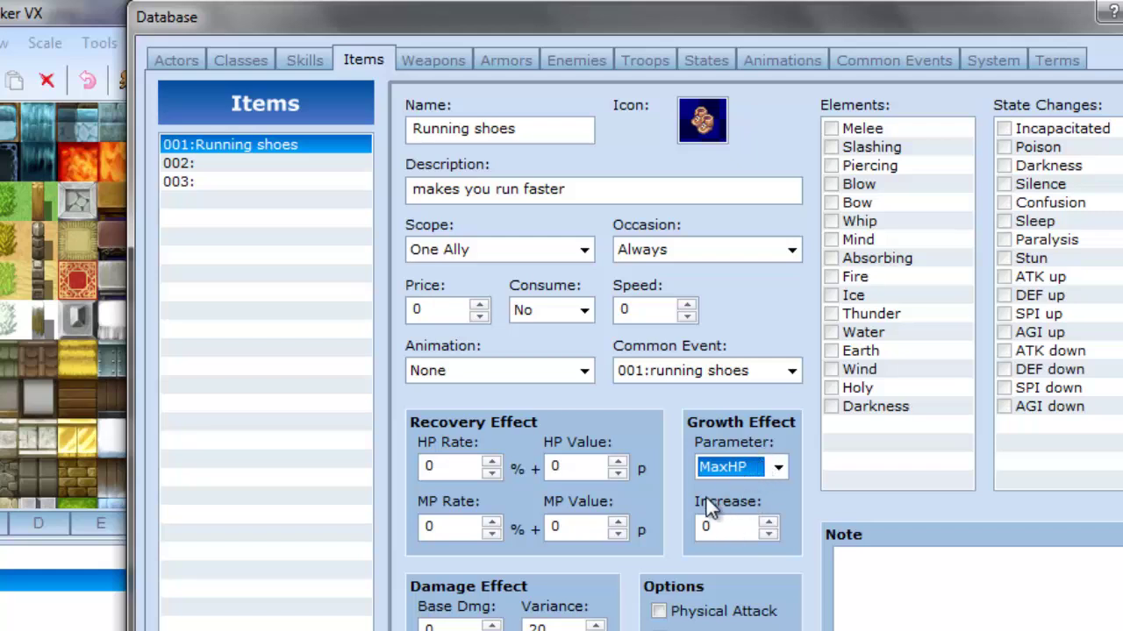
Copy the Running shoes item and paste it into empty item slots 002 and 003.
right_click(275, 149)
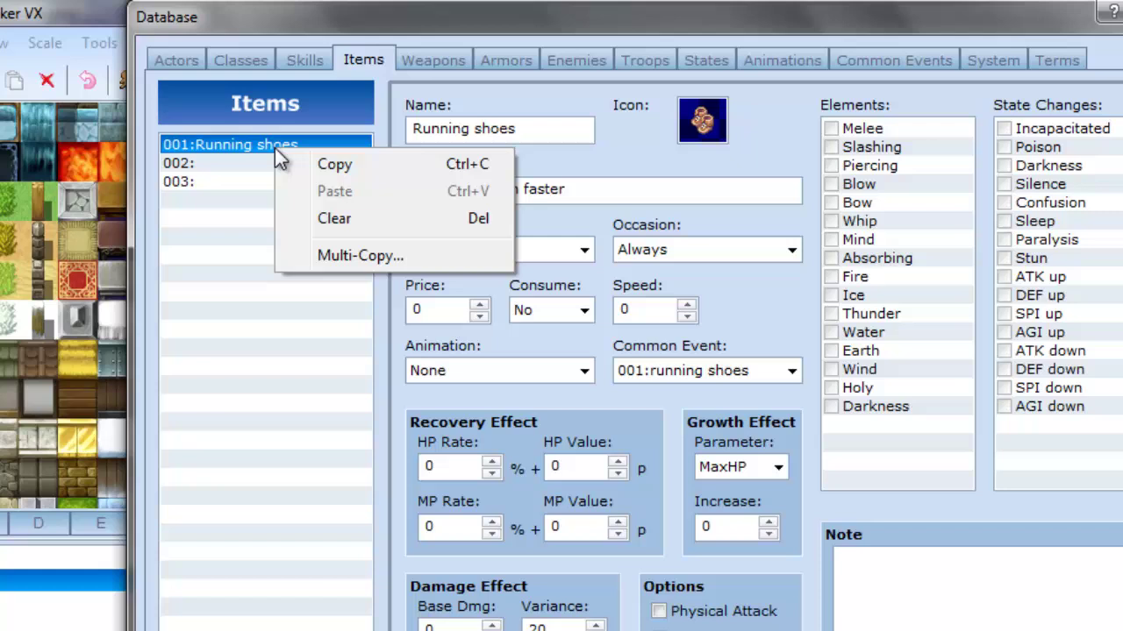
left_click(337, 165)
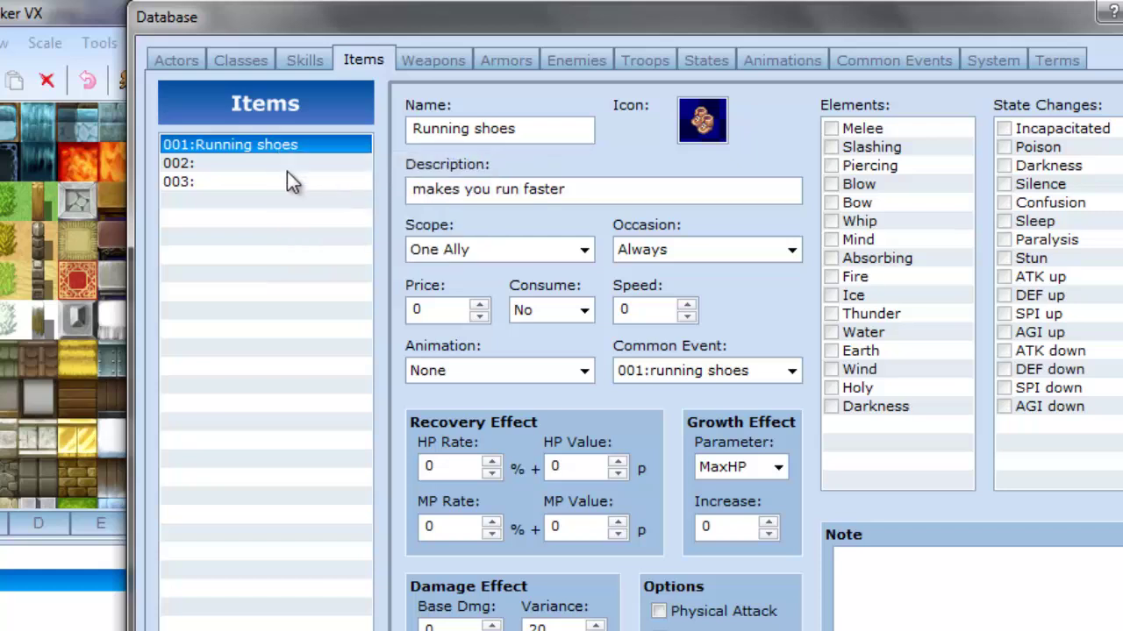
left_click(287, 171)
right_click(287, 171)
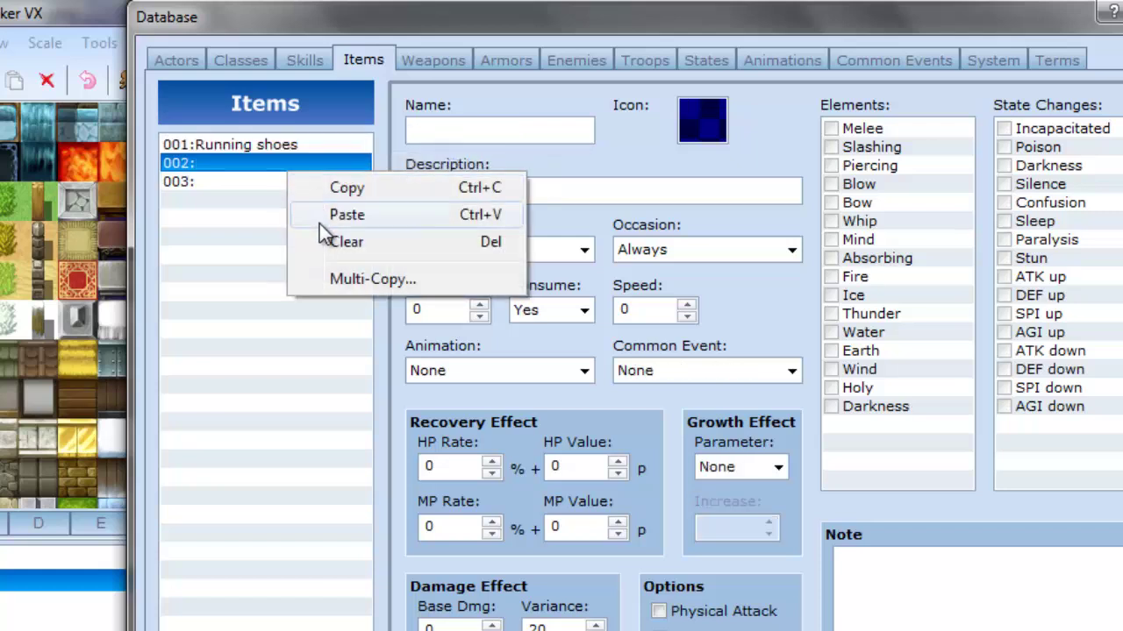
left_click(329, 214)
left_click(311, 184)
right_click(311, 184)
left_click(351, 225)
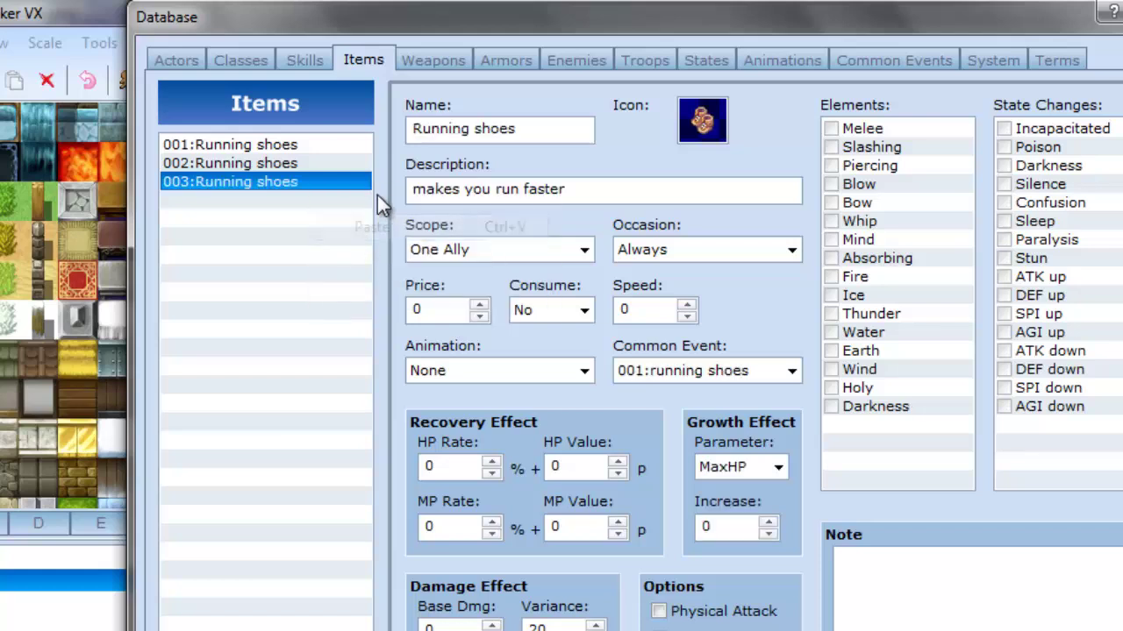
Rename item 002 to 'Running shoes 2' and link it to common event 002.
left_click(340, 164)
key("Tab")
left_click(521, 132)
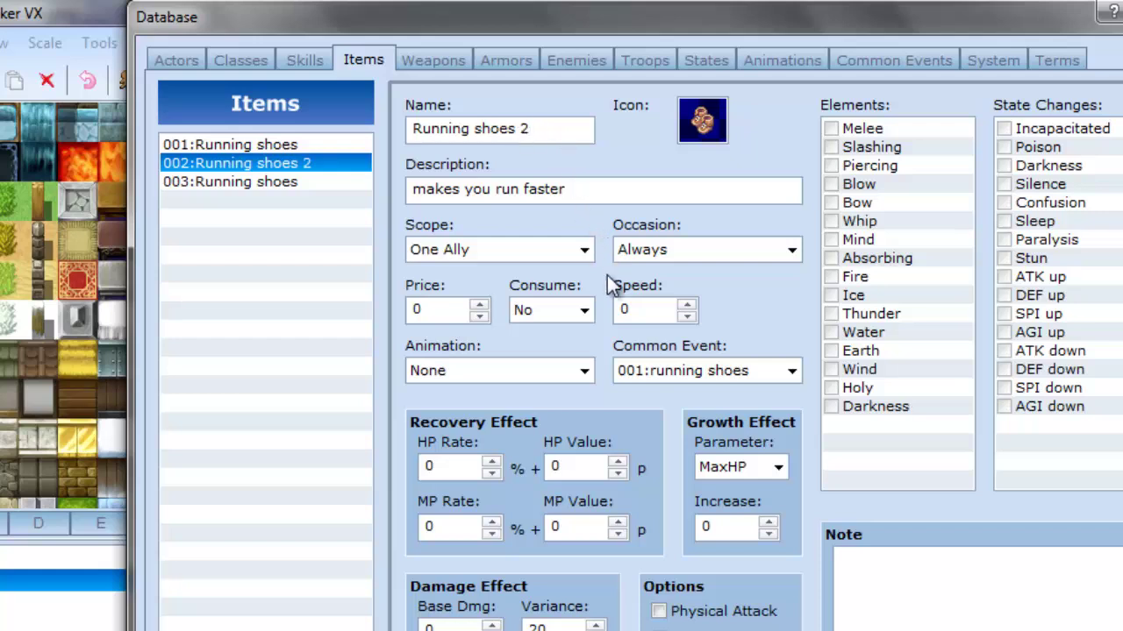
left_click(794, 372)
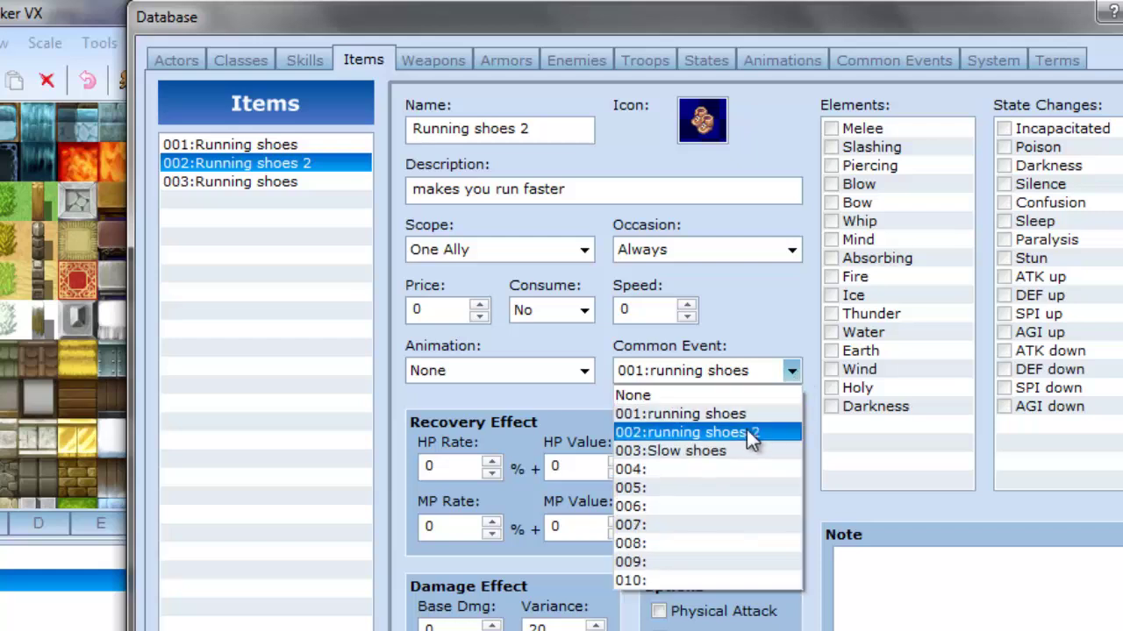
left_click(744, 431)
Make item 003 'Slow shoes', described 'Makes you slow', triggering common event 003:Slow shoes.
left_click(321, 184)
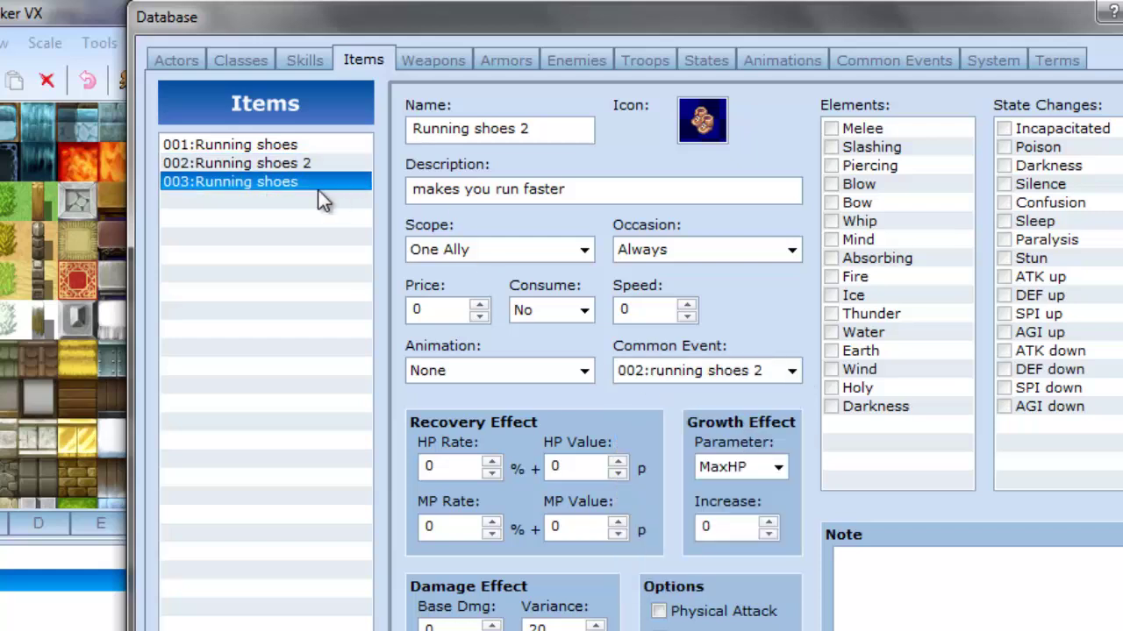
double_click(553, 139)
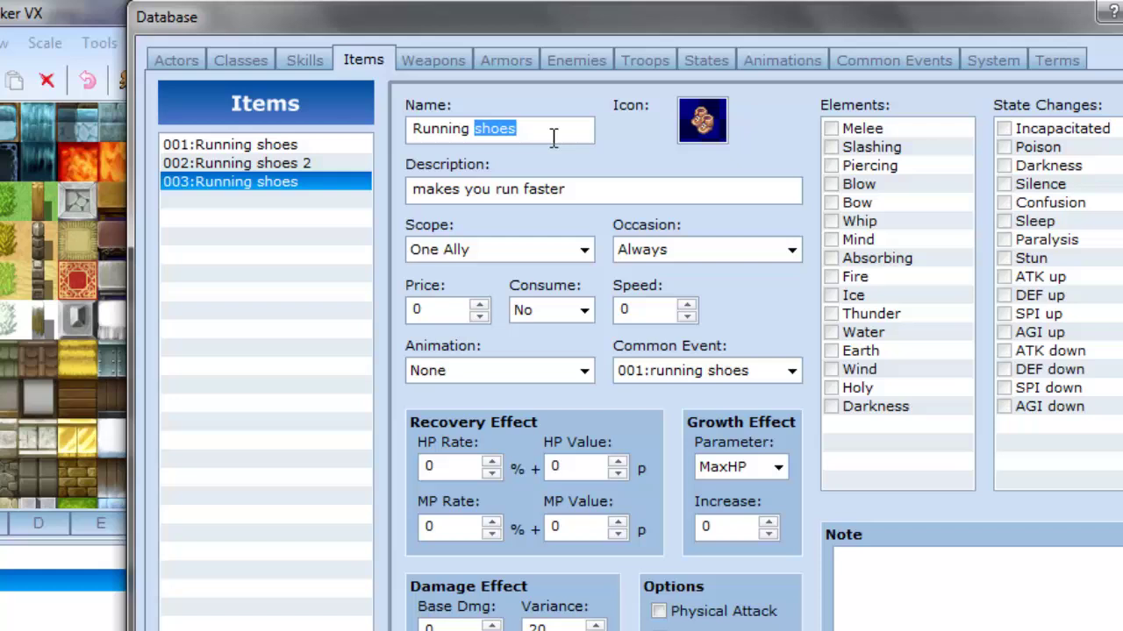
left_click(554, 138)
key("BackSpace")
key("BackSpace")
key("BackSpace")
key("BackSpace")
key("BackSpace")
key("BackSpace")
key("BackSpace")
key("BackSpace")
key("BackSpace")
key("BackSpace")
key("BackSpace")
key("BackSpace")
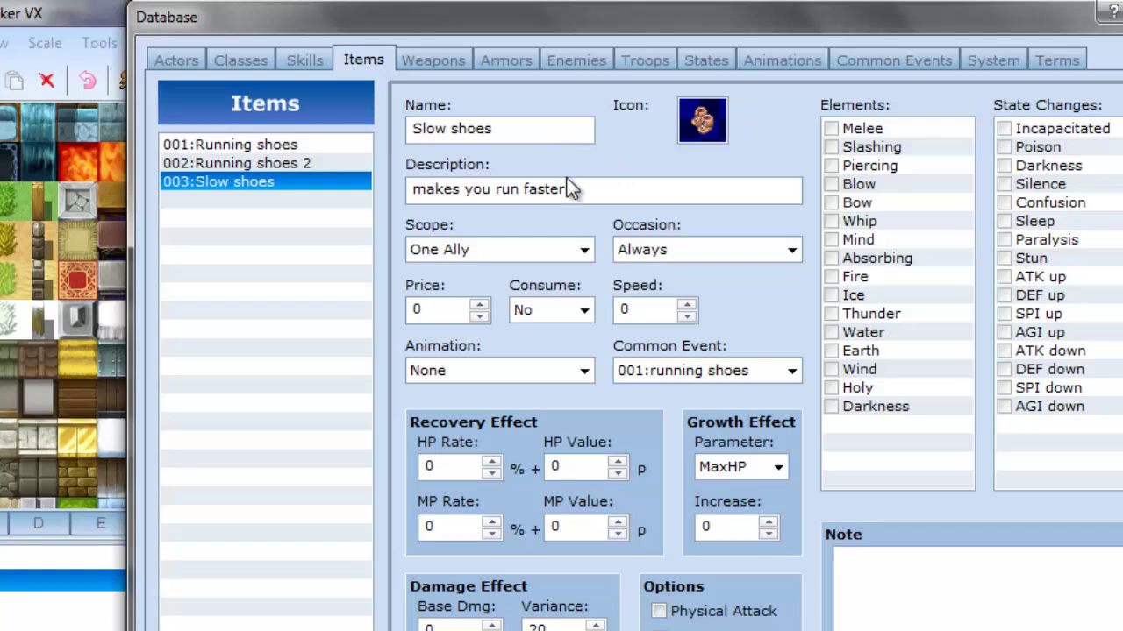
key("Tab")
key("BackSpace")
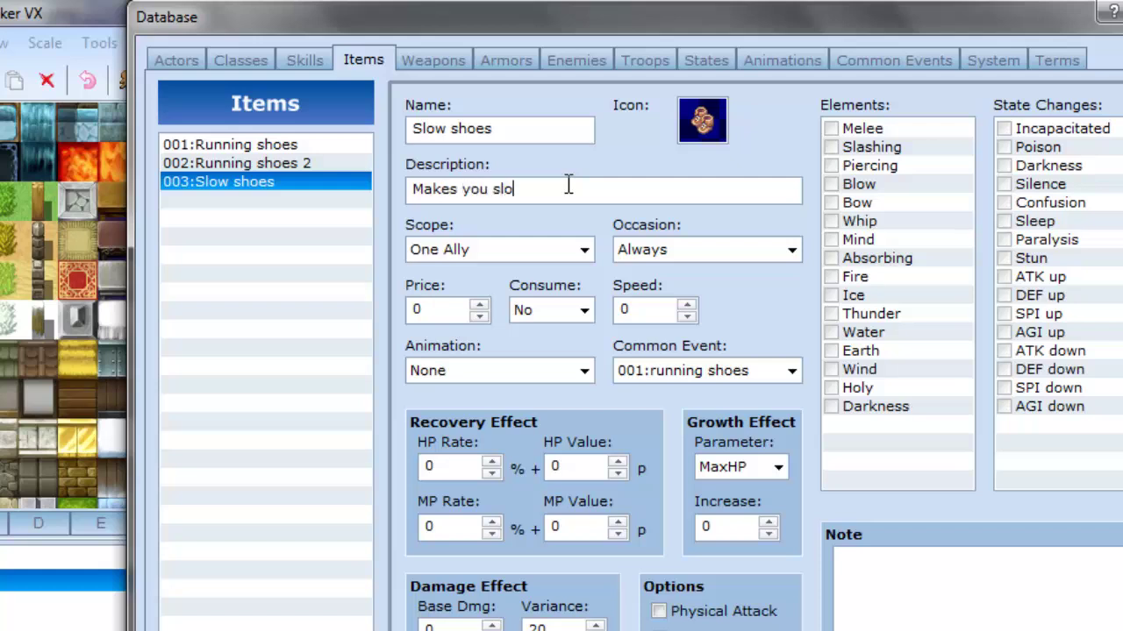
left_click(789, 372)
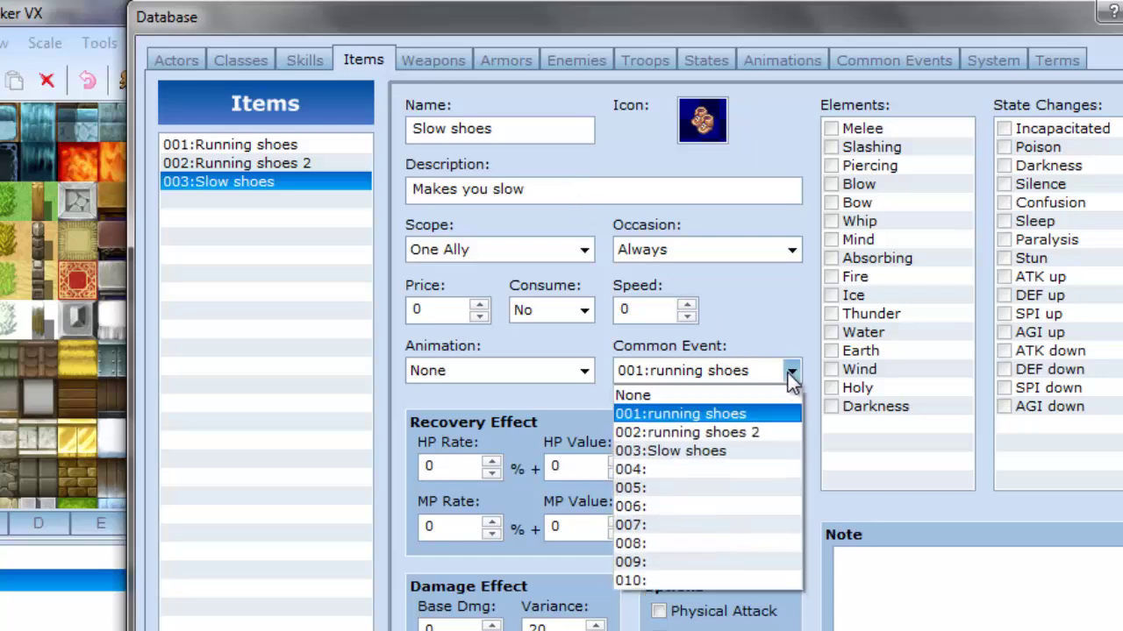
left_click(693, 452)
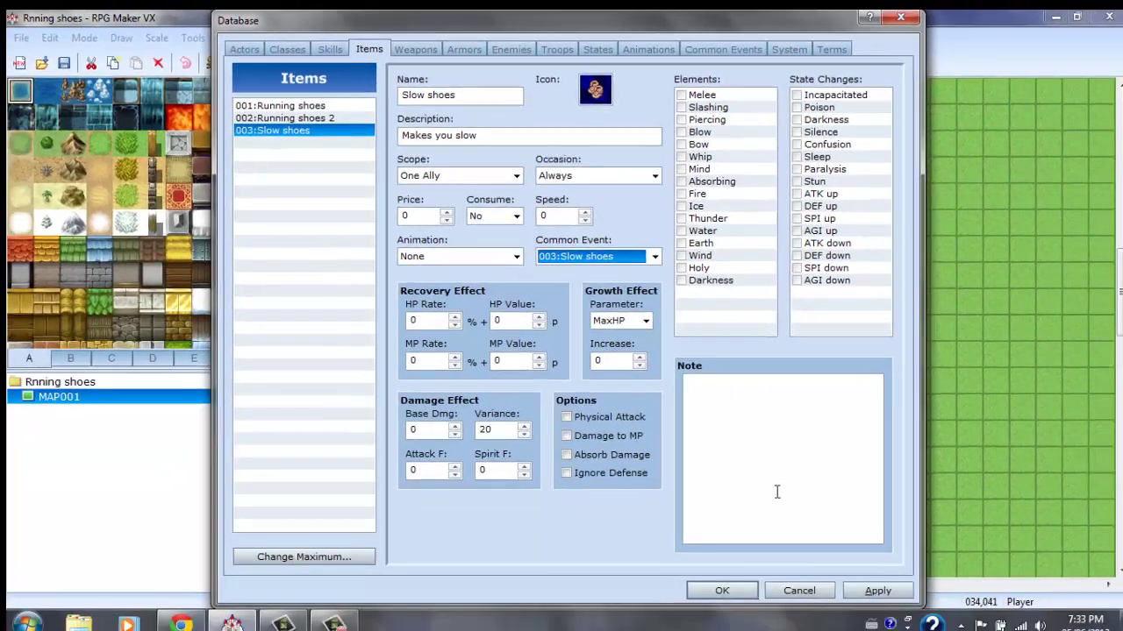
Apply and close the Database, then place a treasure chest containing Running shoes.
left_click(877, 590)
left_click(733, 592)
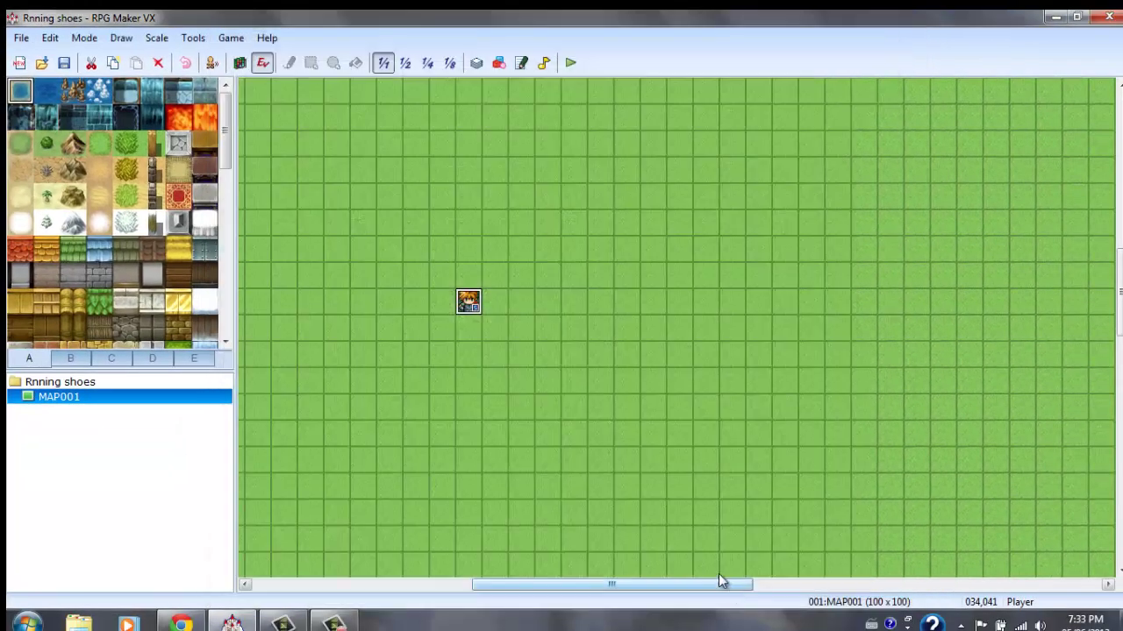
right_click(389, 234)
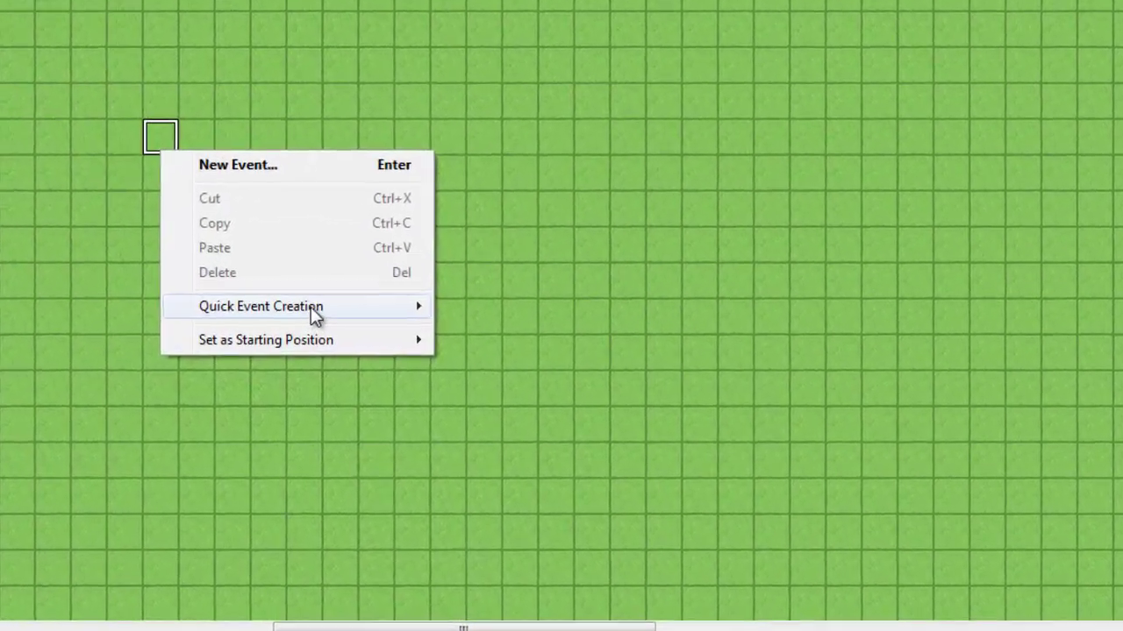
mouse_move(377, 328)
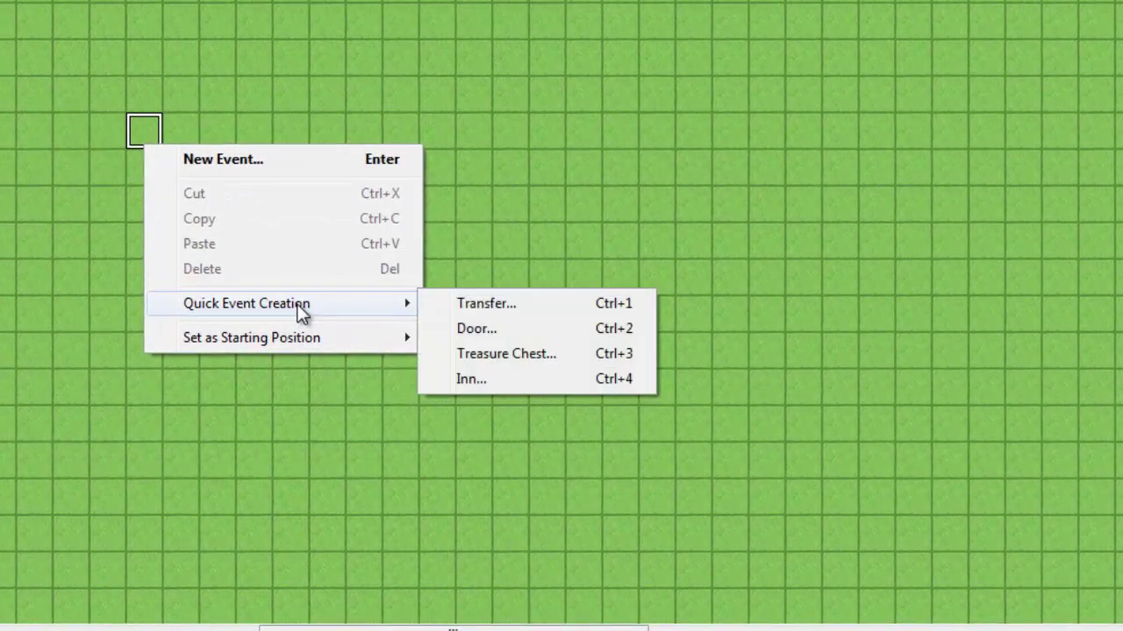
left_click(600, 373)
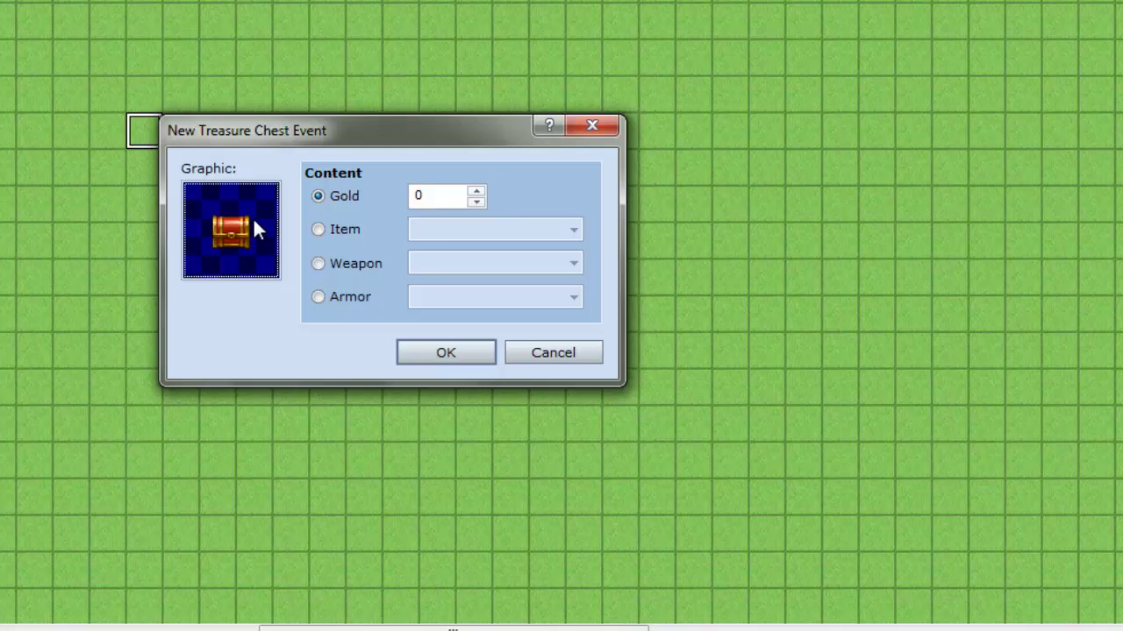
left_click(315, 228)
left_click(501, 227)
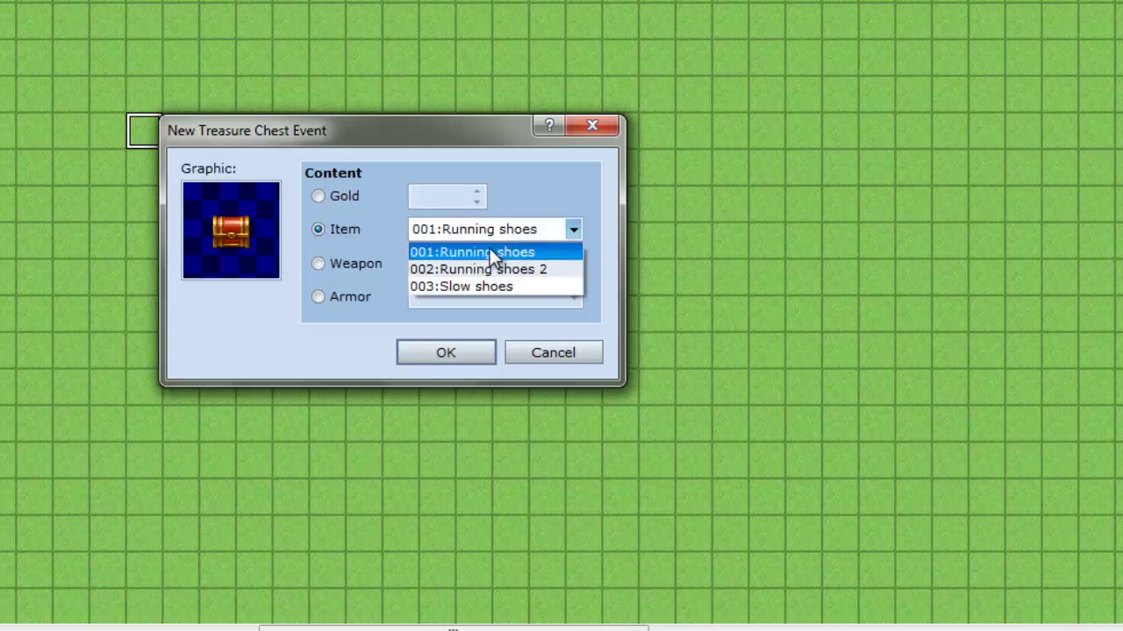
left_click(489, 252)
left_click(435, 352)
Place a second treasure chest on the next tile containing Running shoes 2.
right_click(220, 133)
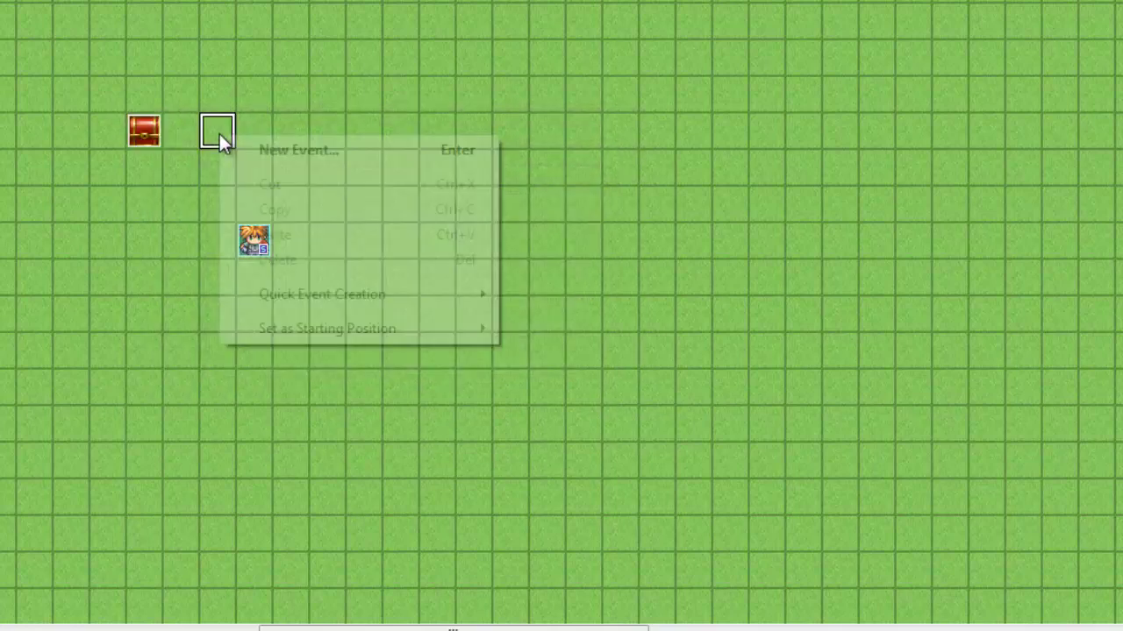
mouse_move(318, 303)
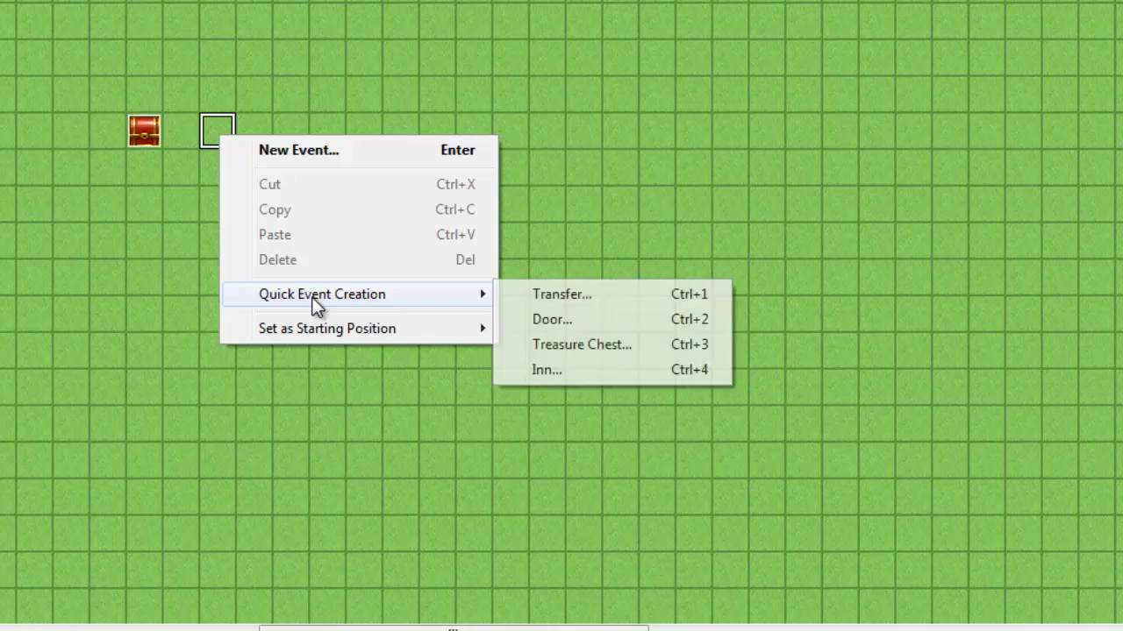
left_click(596, 345)
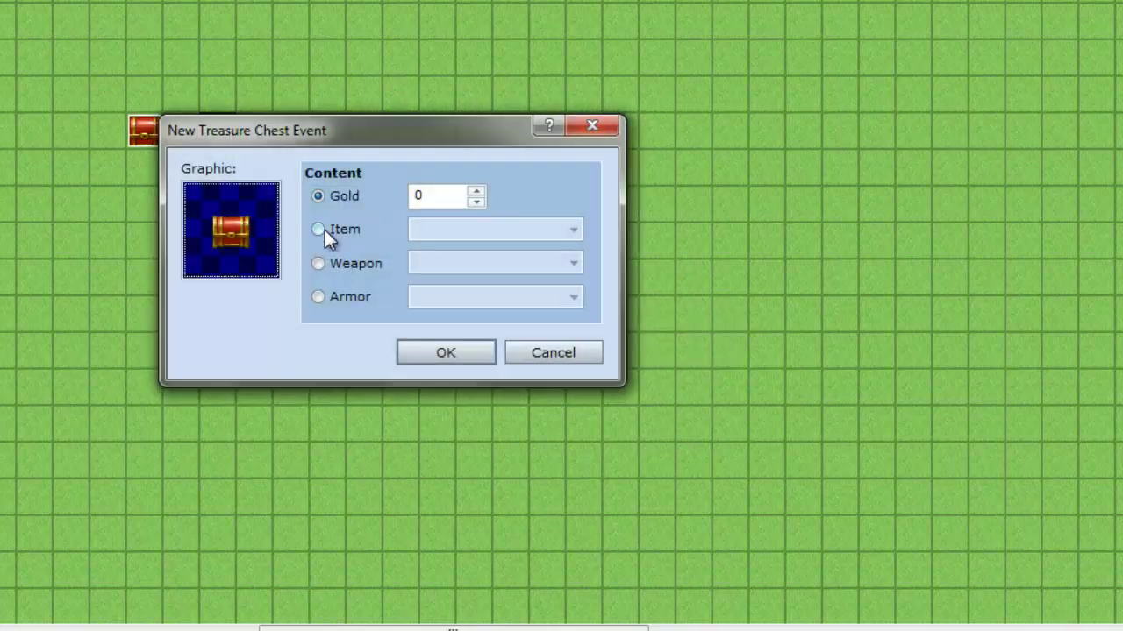
left_click(317, 230)
left_click(526, 231)
left_click(507, 265)
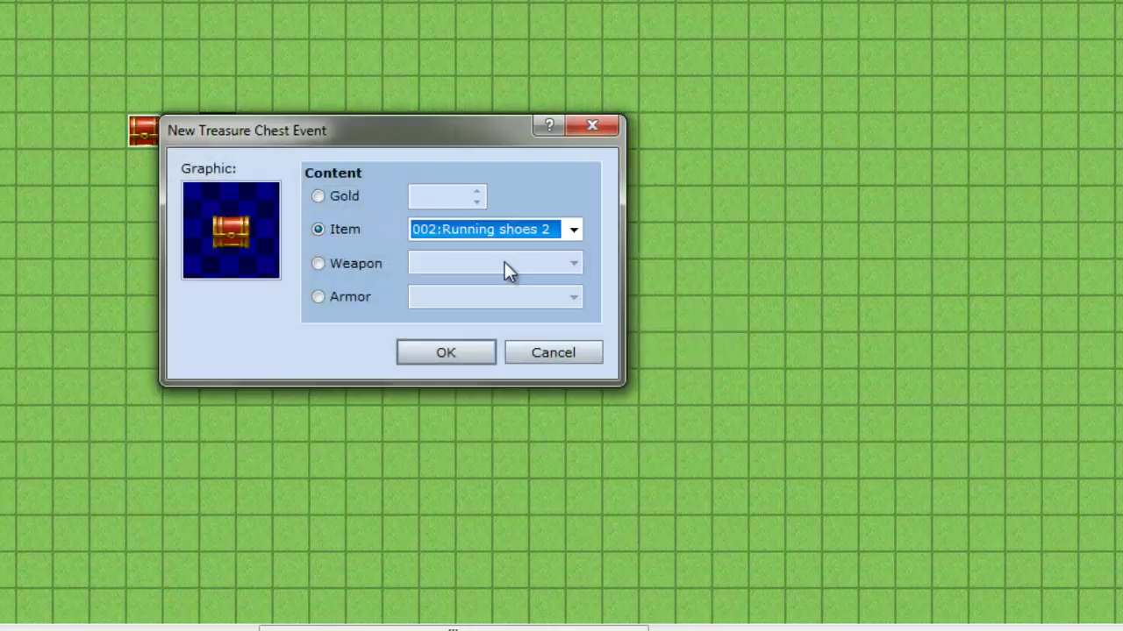
left_click(474, 350)
Place a third treasure chest on the next tile containing Slow shoes.
right_click(296, 139)
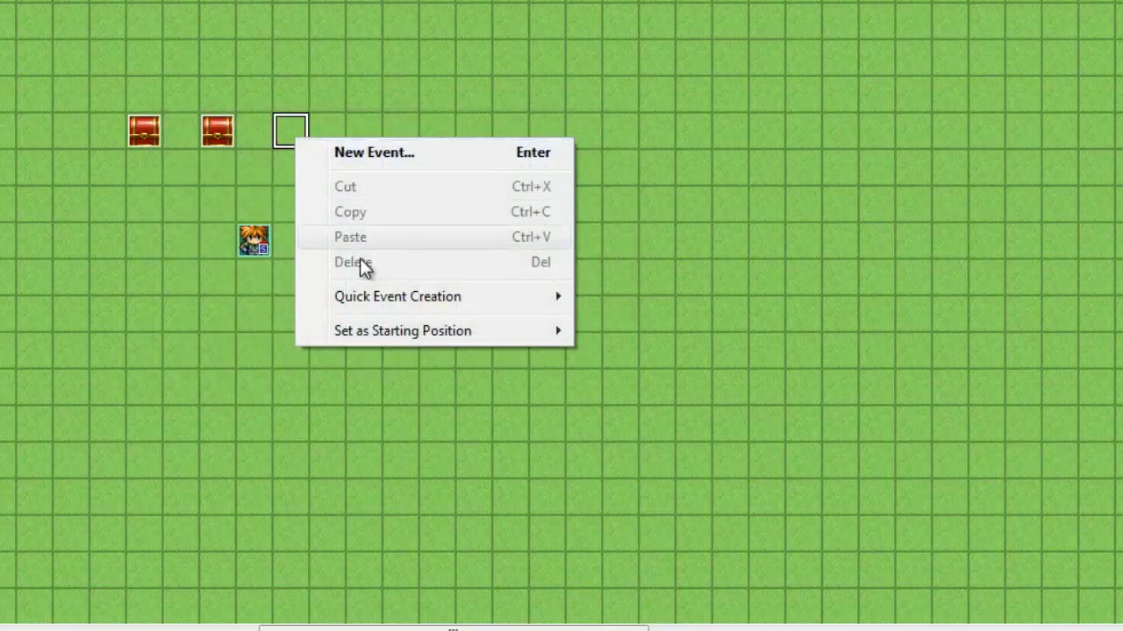
mouse_move(355, 297)
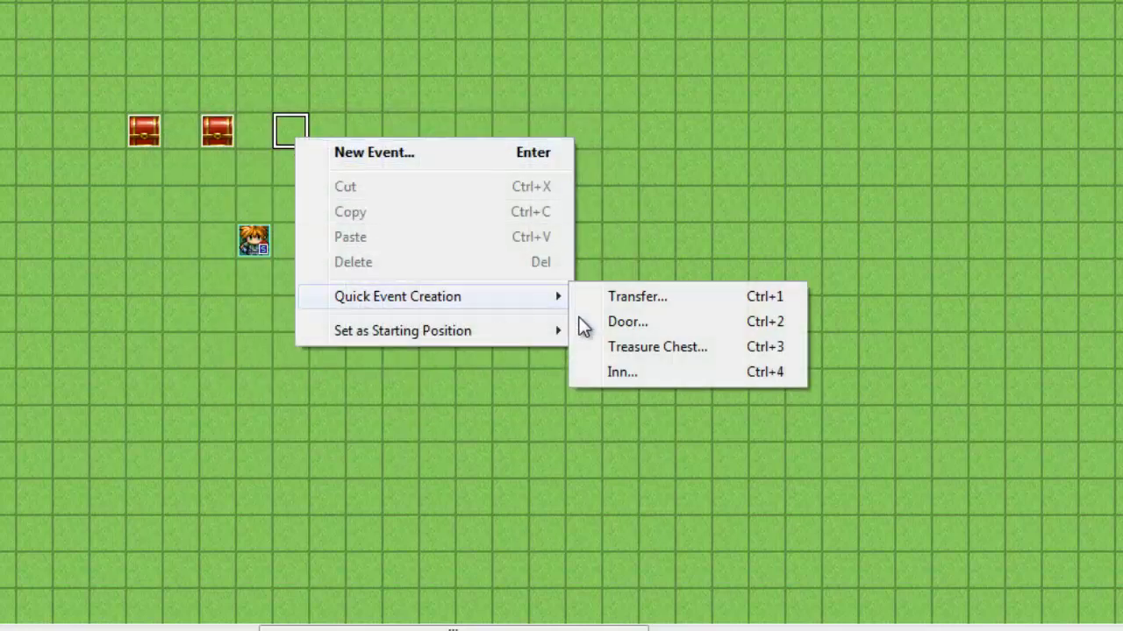
left_click(621, 348)
left_click(318, 229)
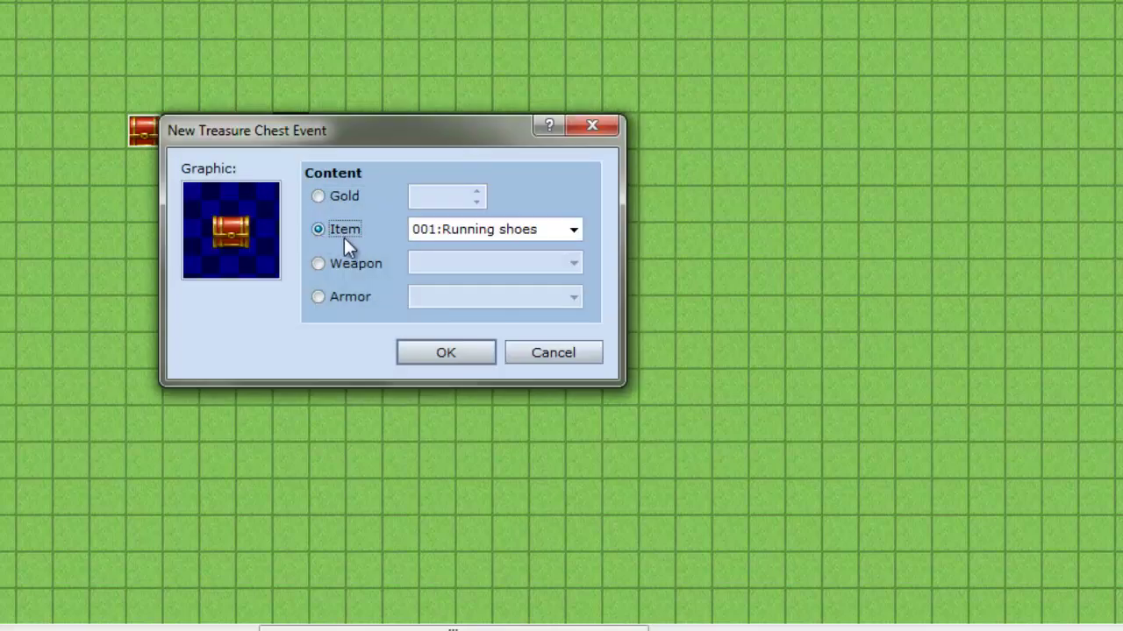
left_click(508, 227)
left_click(490, 285)
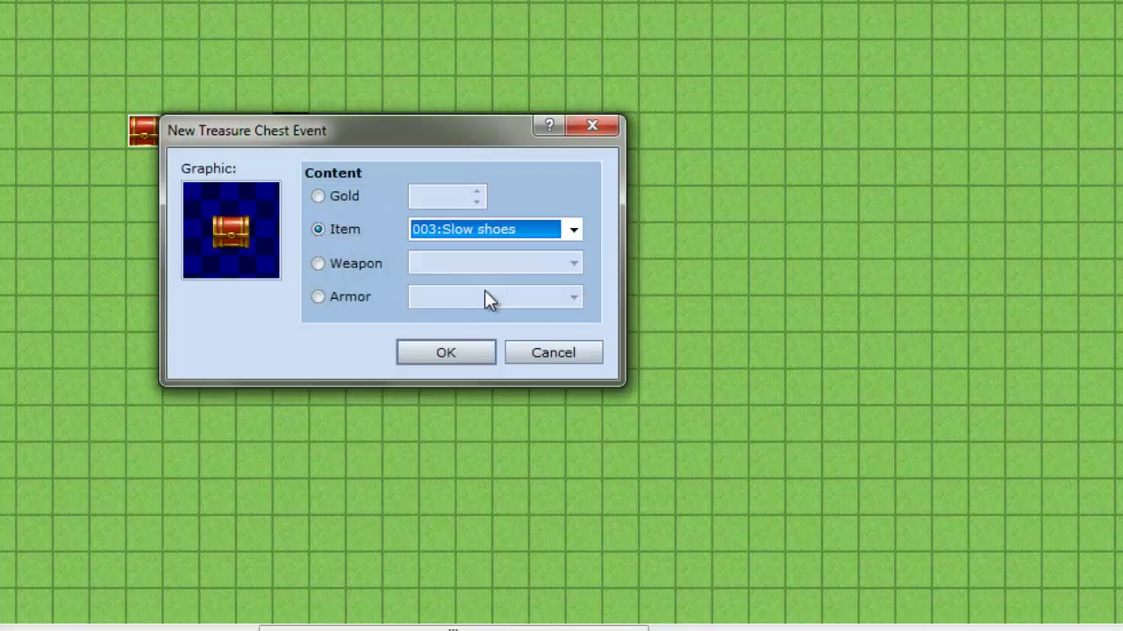
left_click(453, 347)
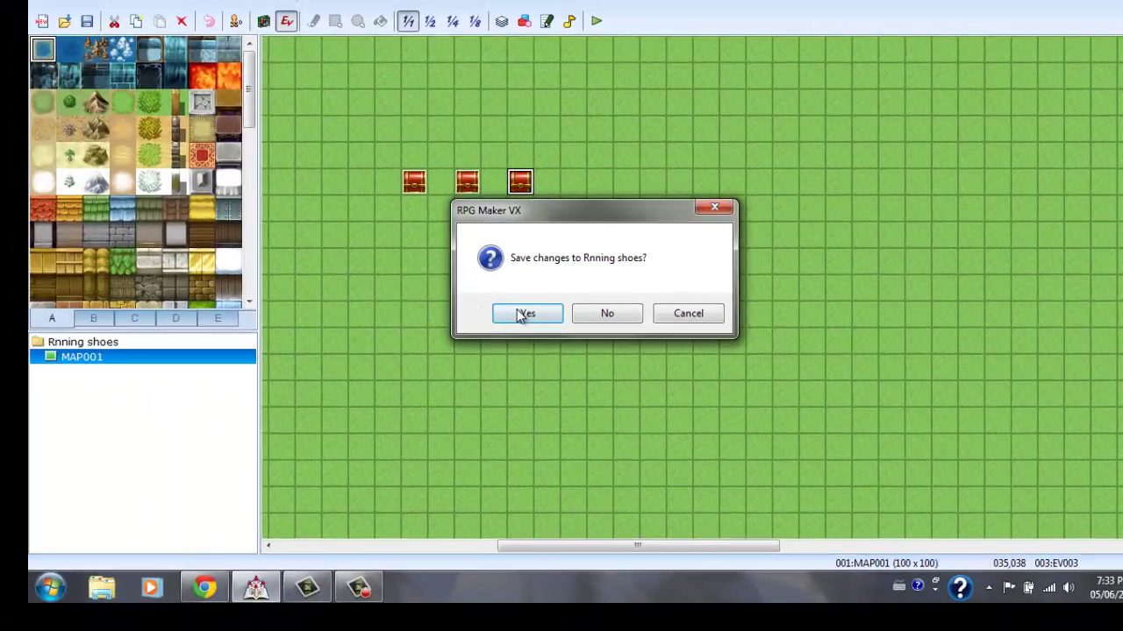
Save the project, start the playtest and confirm the inventory is empty.
left_click(303, 311)
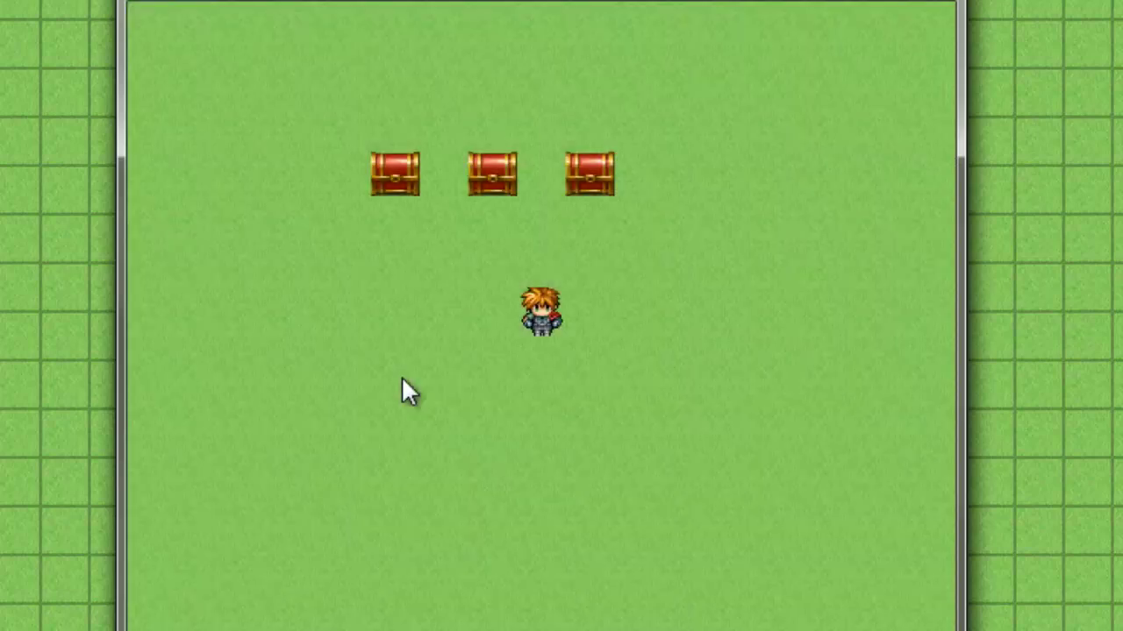
key("Left")
key("Escape")
key("Return")
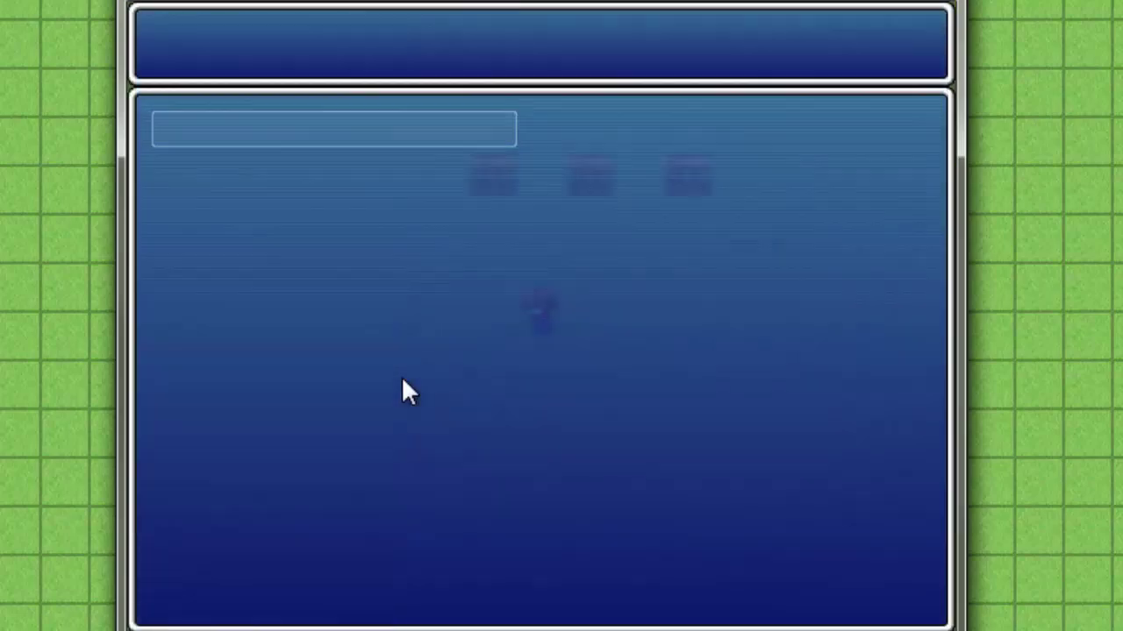
key("Escape")
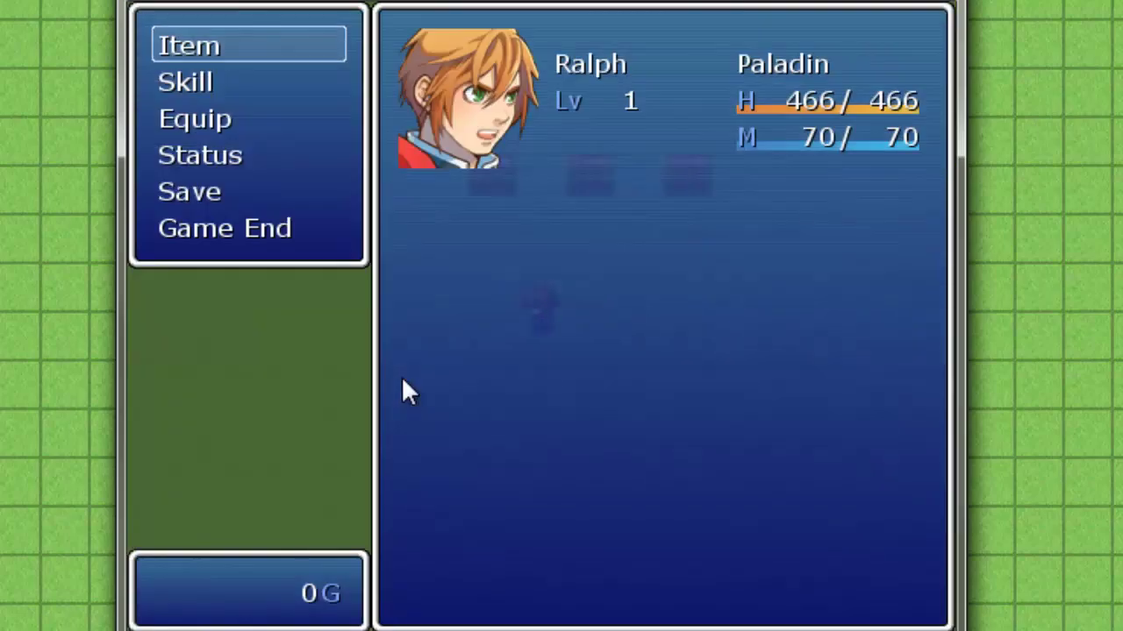
key("Escape")
Walk to the first and middle chests and open both, collecting their shoes.
key("Left")
key("Up")
key("Up")
key("Return")
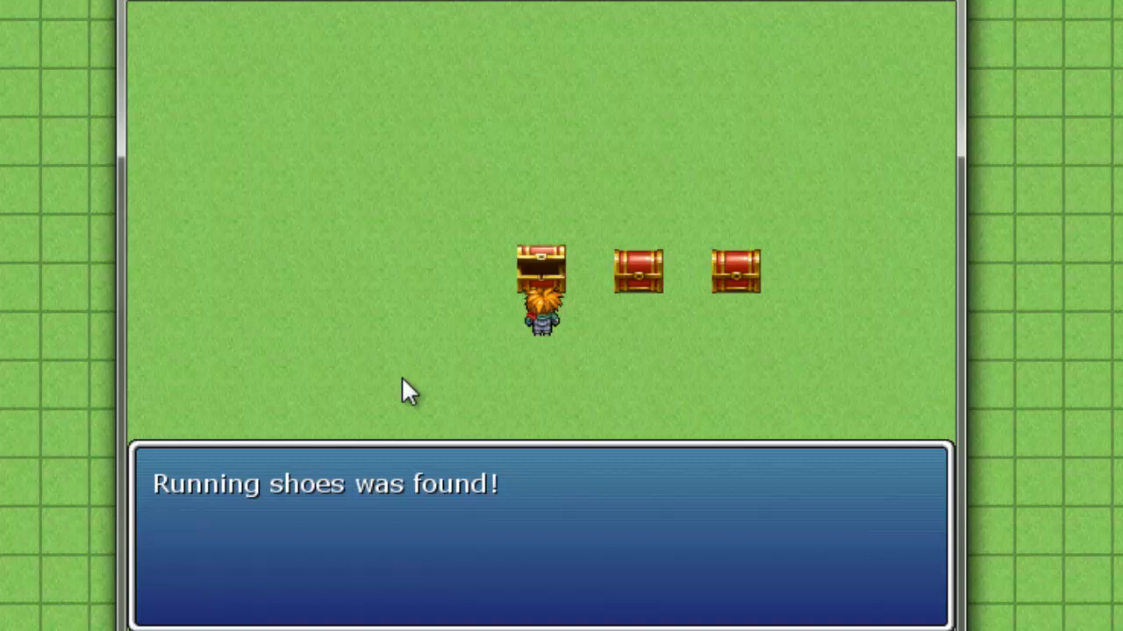
key("Return")
key("Right")
key("Up")
key("Right")
key("Return")
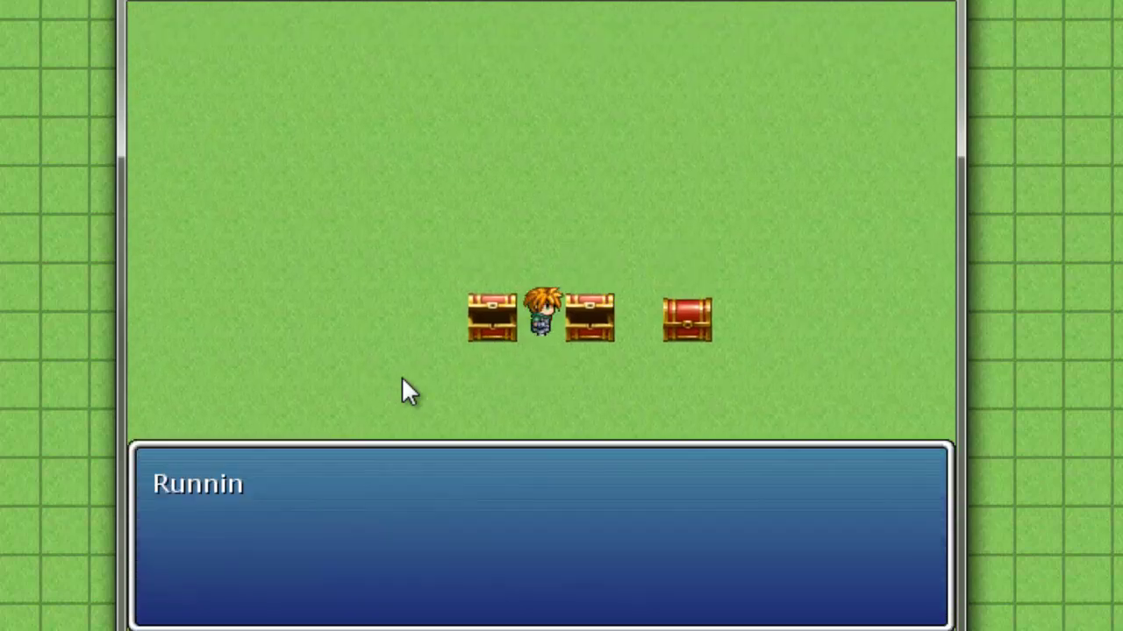
key("Return")
Walk to the third chest and open it to collect the Slow shoes.
key("Down")
key("Down")
key("Right")
key("Right")
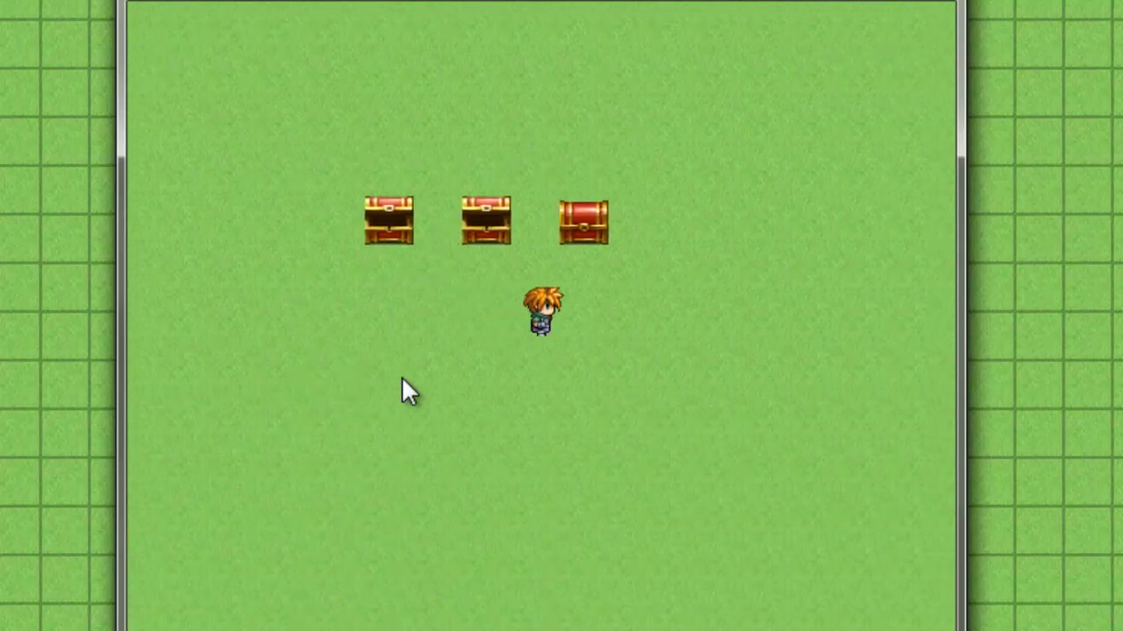
key("Right")
key("Up")
key("Return")
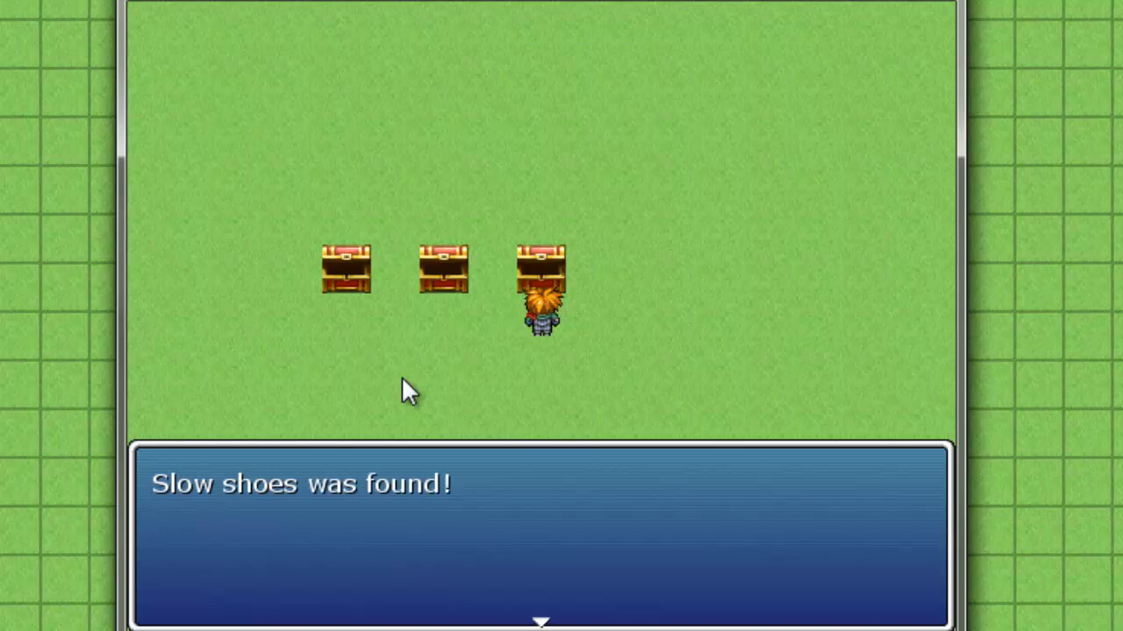
key("Return")
Use the Running shoes on the hero from the item menu and choose 'on'.
key("Escape")
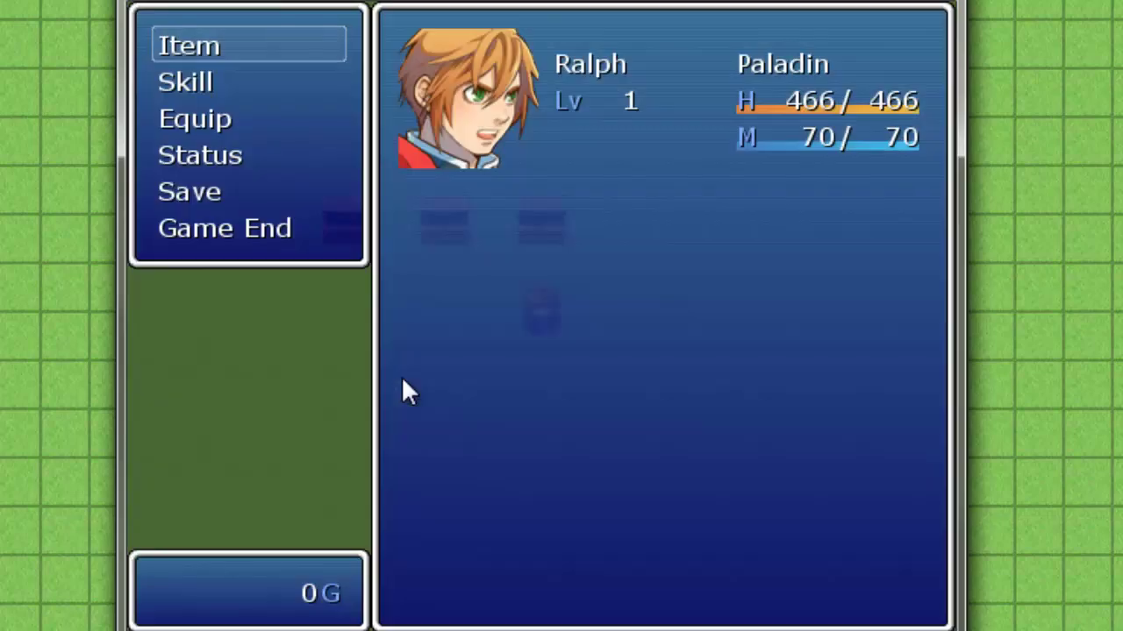
key("Return")
key("Right")
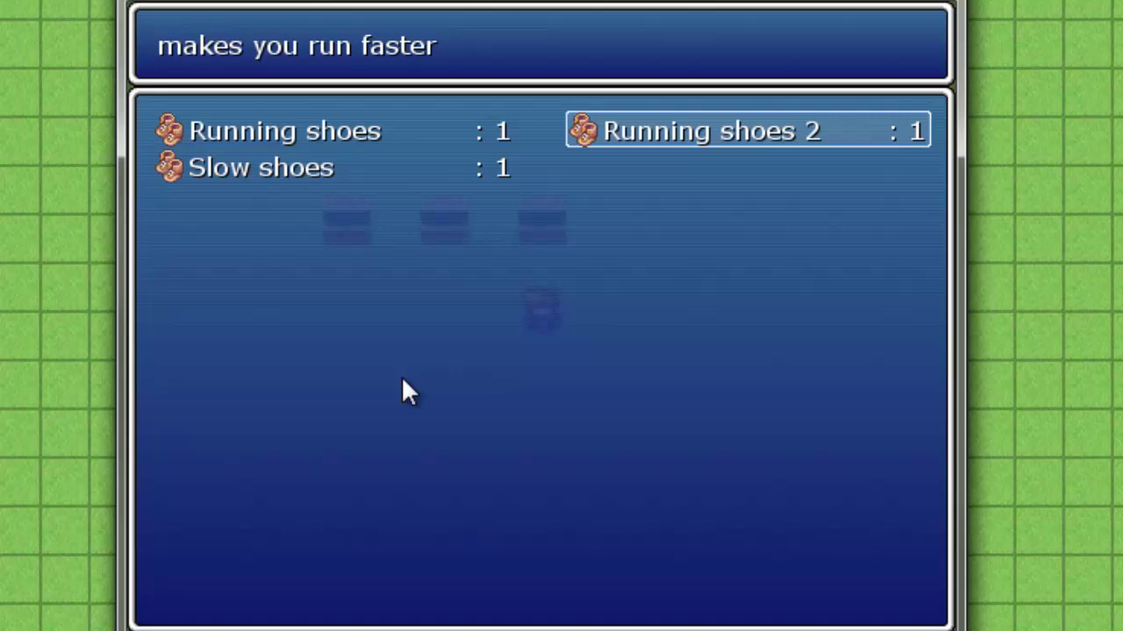
key("Left")
key("Return")
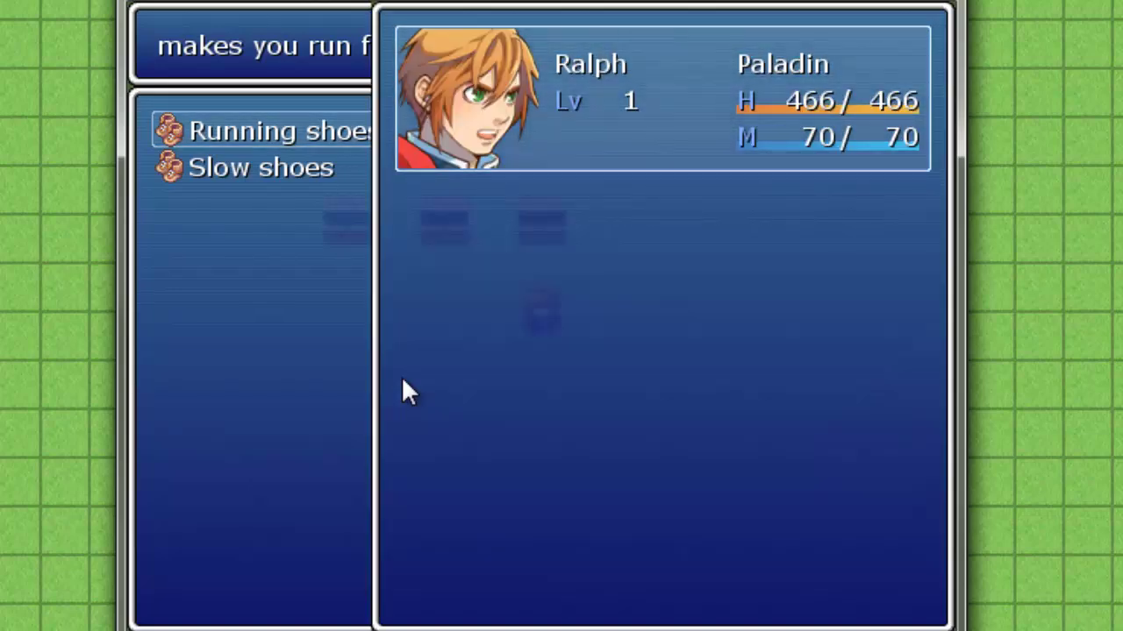
key("Return")
key("Down")
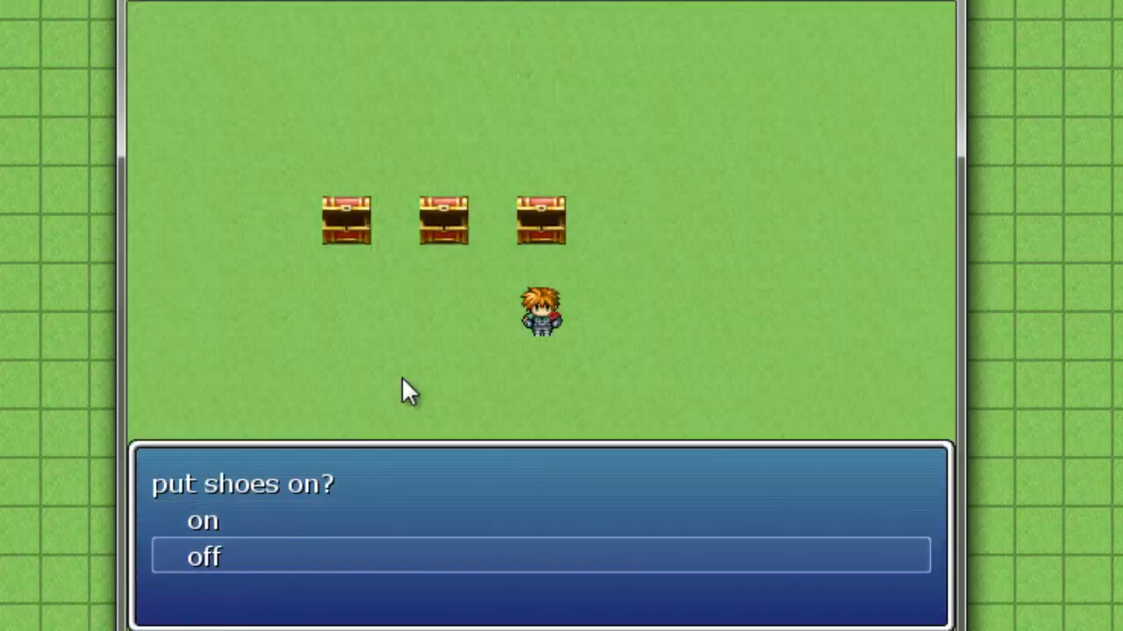
key("Up")
key("Return")
Walk the hero around the three chests to check the new speed.
key("Left")
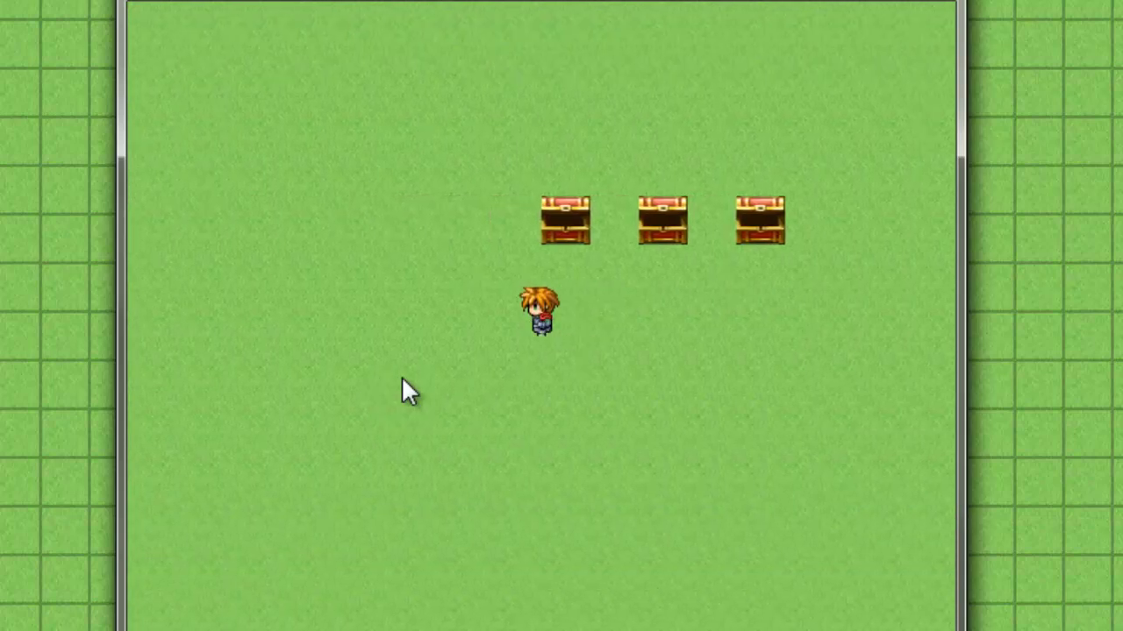
key("Up")
key("Right")
key("Down")
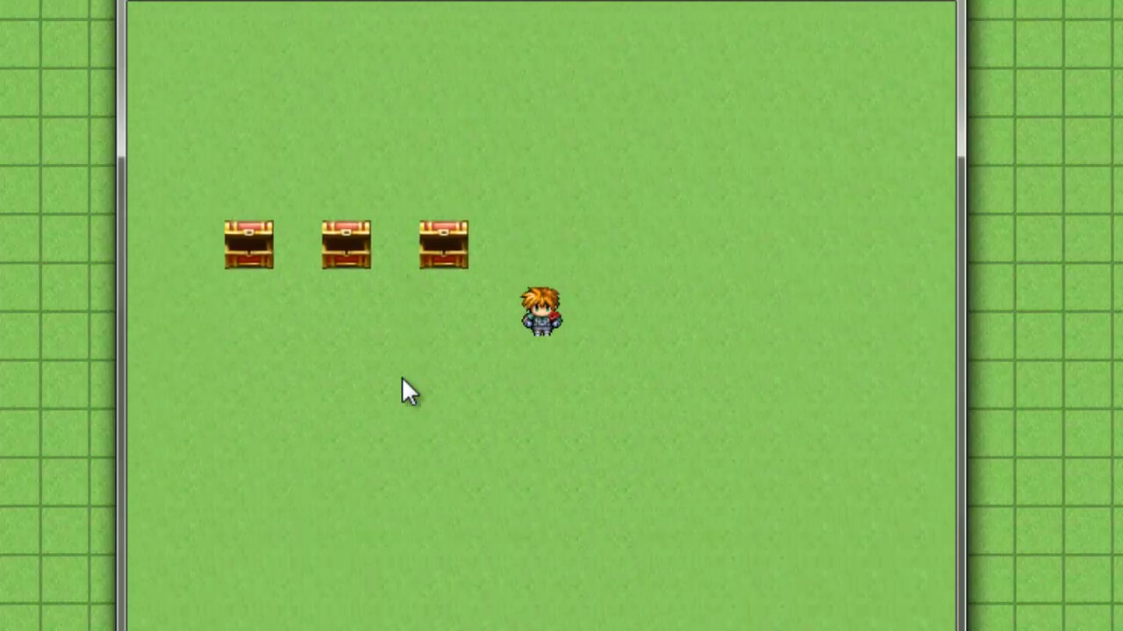
key("Left")
key("Up")
key("Left")
key("Right")
key("Down")
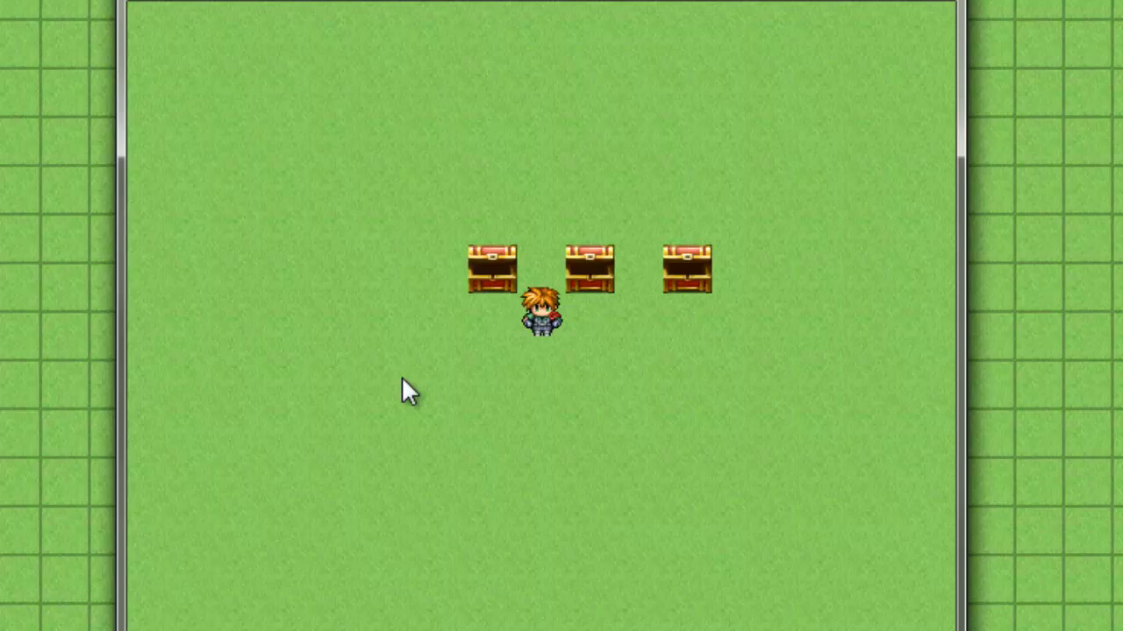
key("Down")
key("Right")
Use the Running shoes on the hero again and confirm putting them on.
key("Escape")
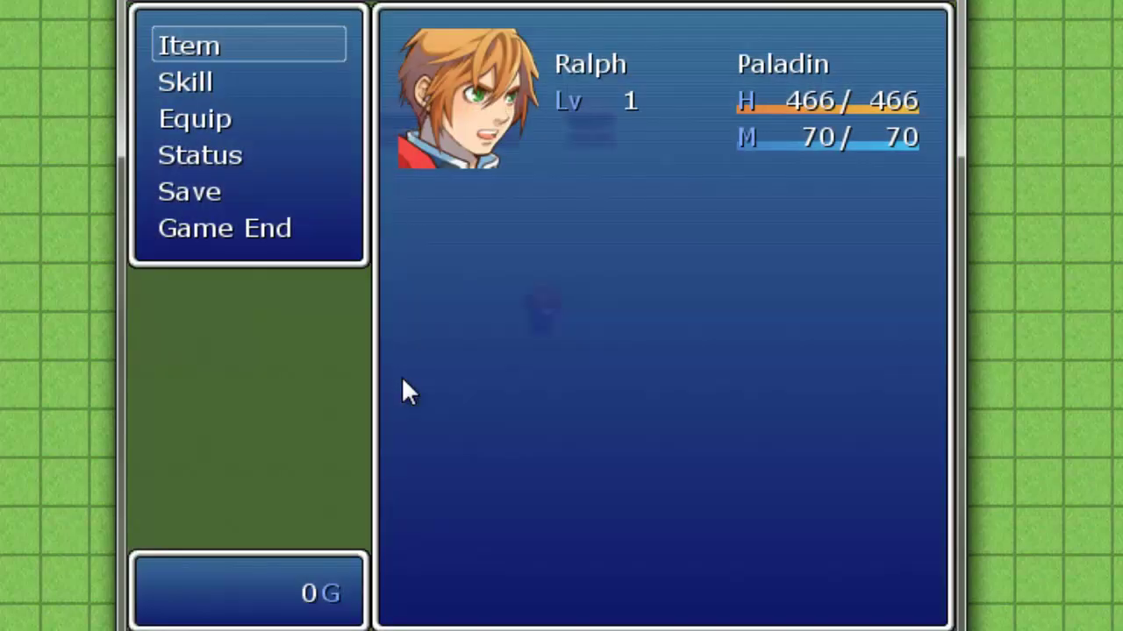
key("Return")
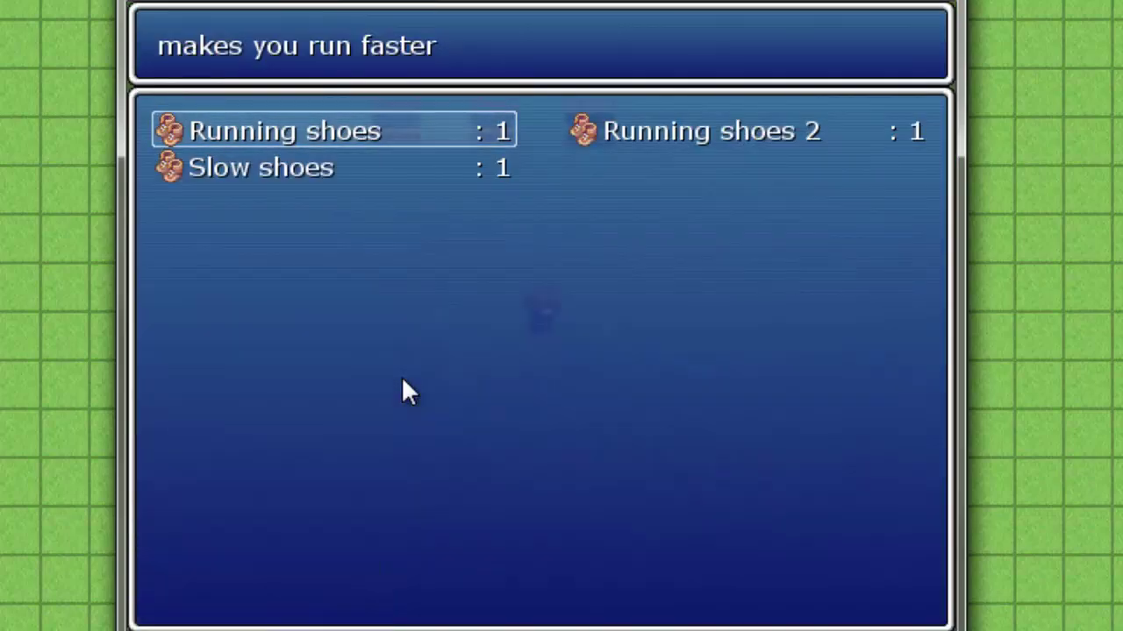
key("Return")
key("Return")
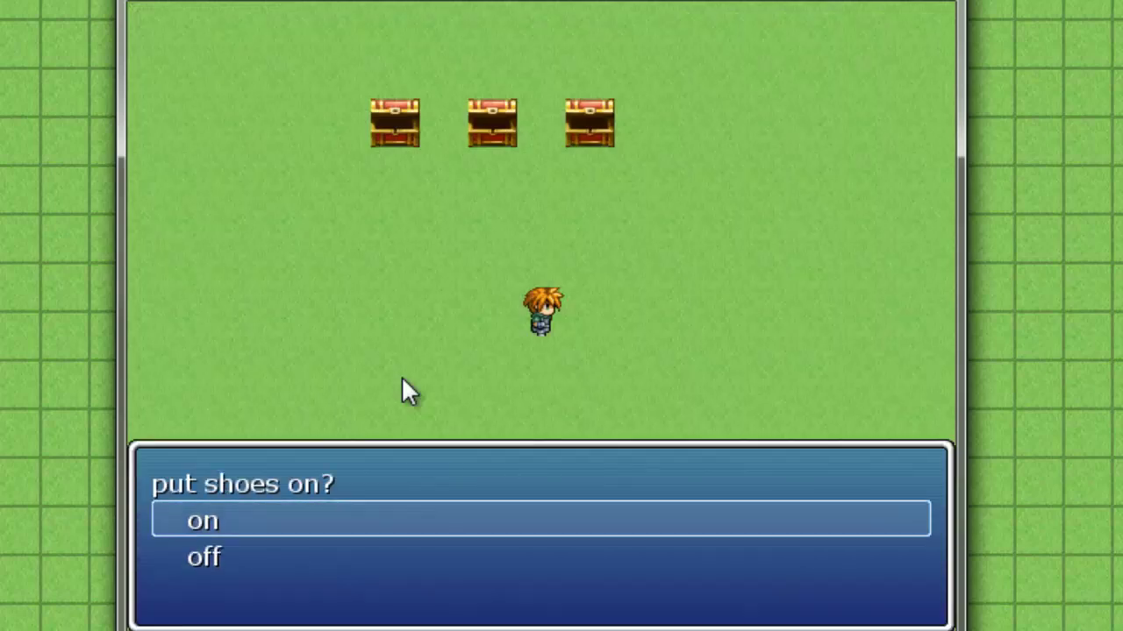
key("Return")
key("Left")
Walk the hero around the chests again, then return to the item list.
key("Up")
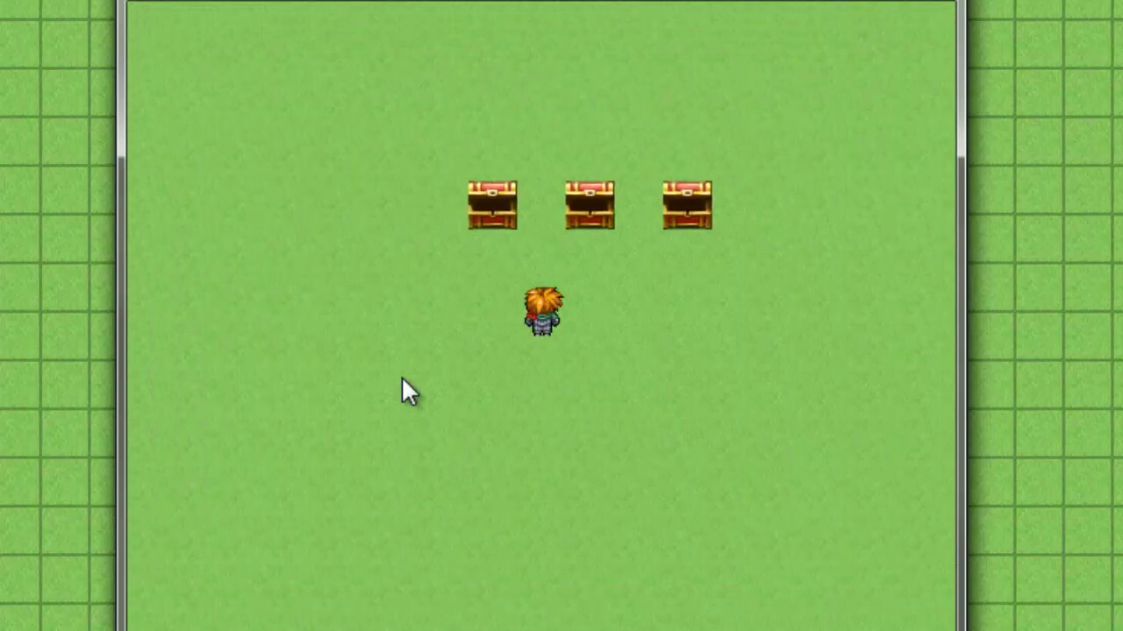
key("Up")
key("Right")
key("Down")
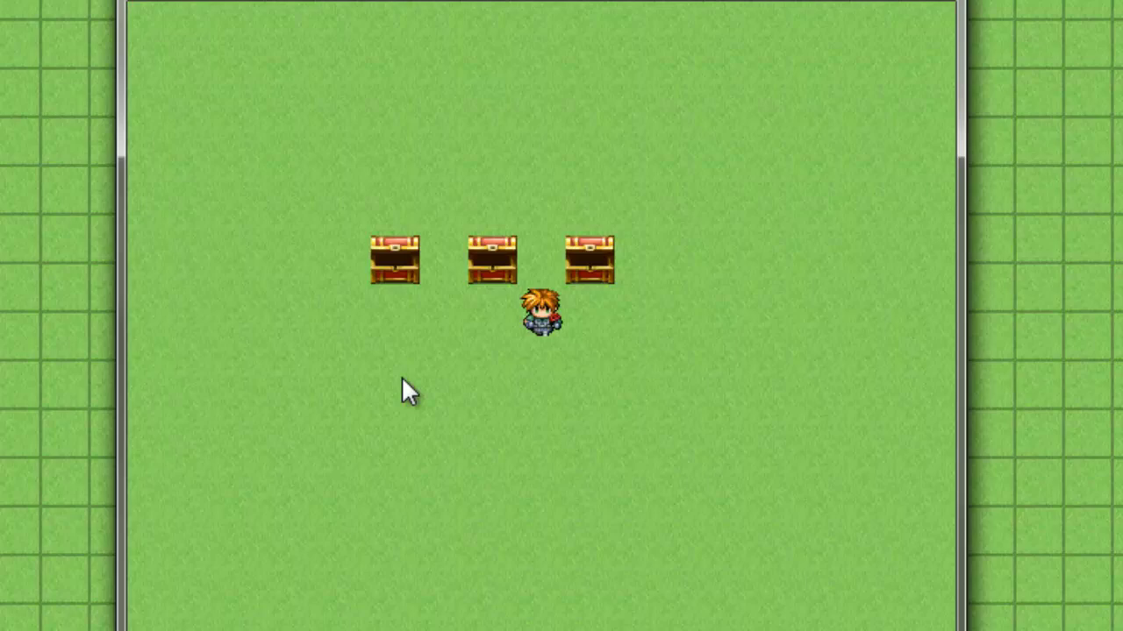
key("Left")
key("Down")
key("Escape")
key("Return")
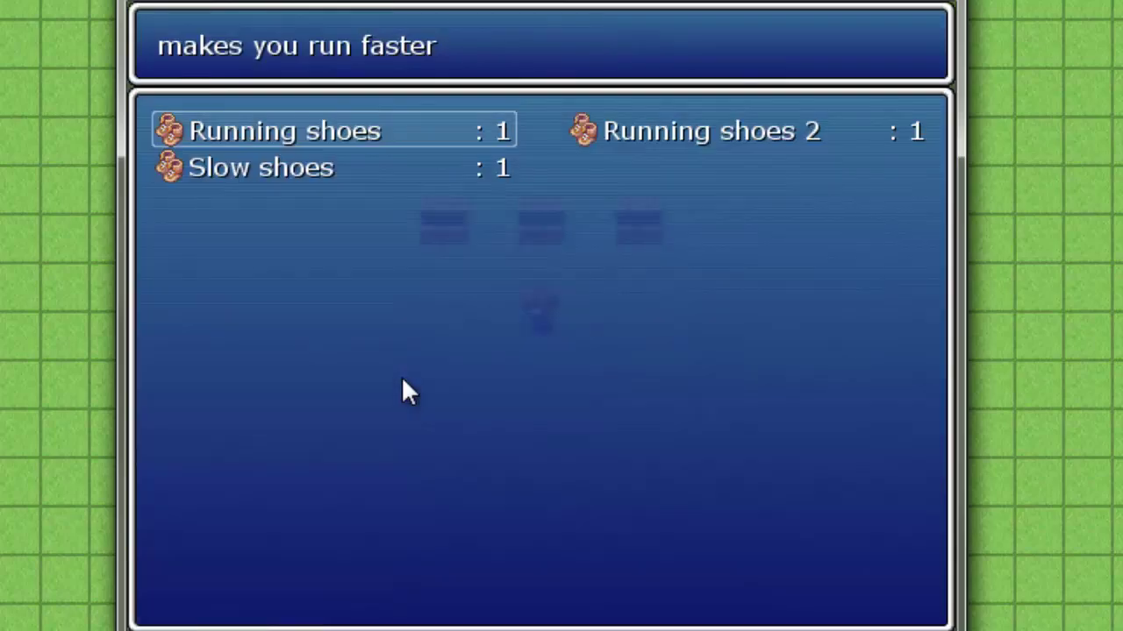
Use Running shoes 2 on the hero and run him around the chests.
key("Right")
key("Return")
key("Return")
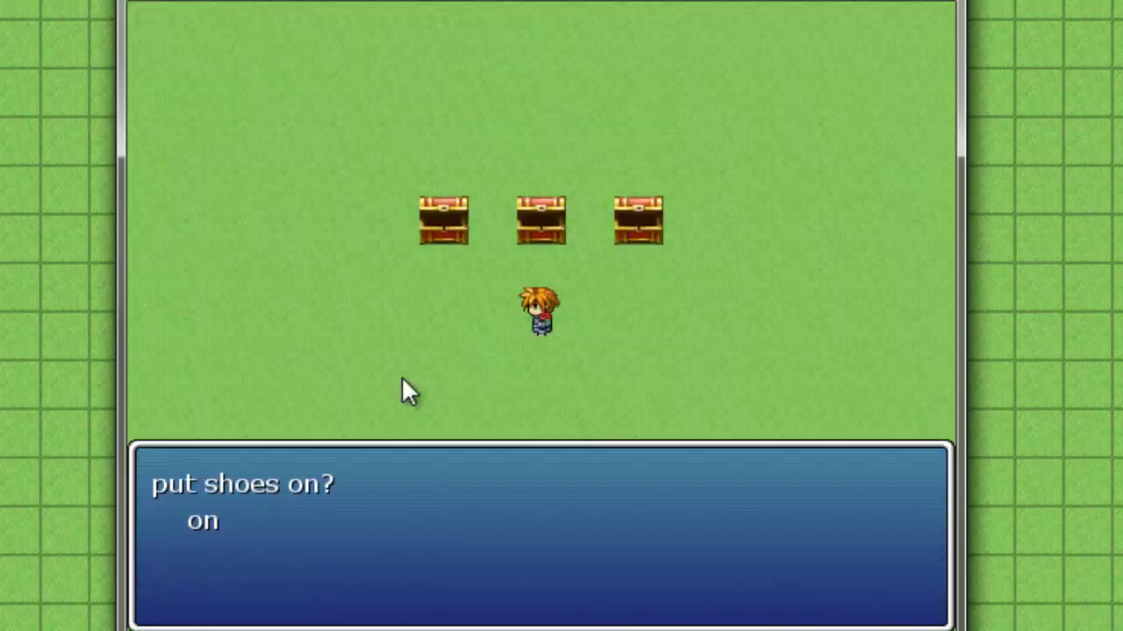
key("Return")
key("Right")
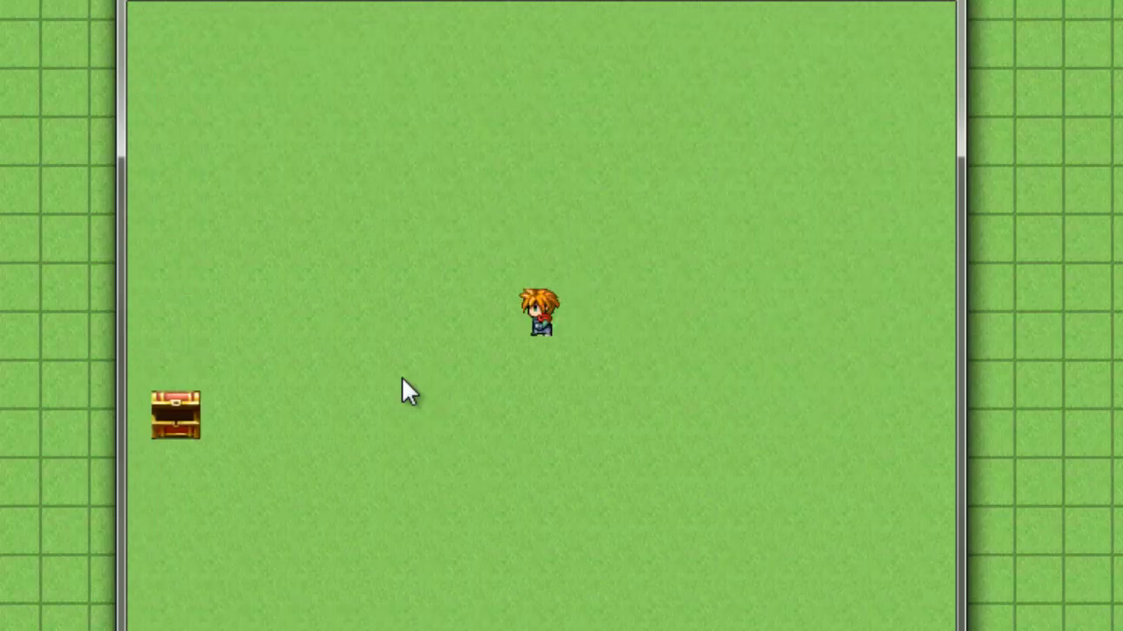
key("Left")
key("Down")
key("Right")
key("Up")
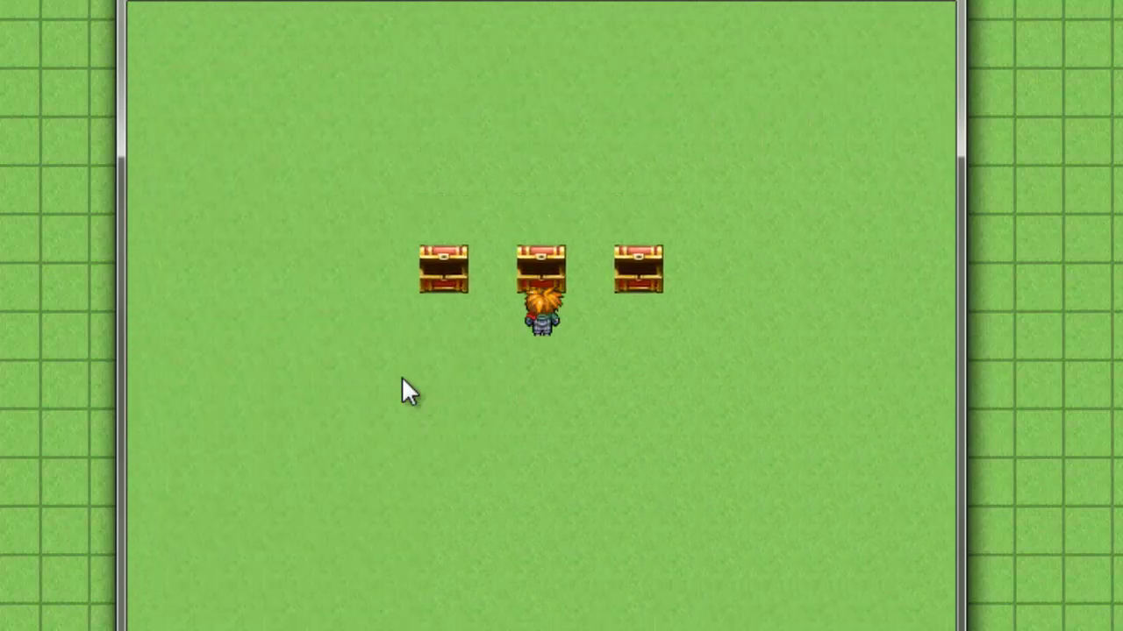
Use the Slow shoes on the hero, put them on, and walk slowly left.
key("Escape")
key("Return")
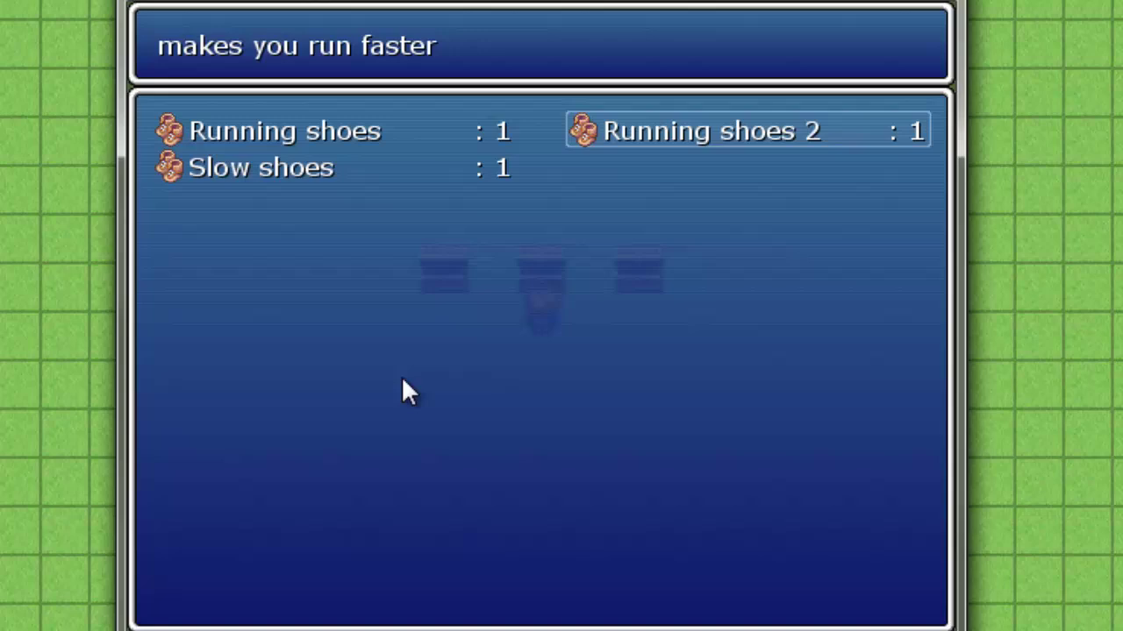
key("Left")
key("Down")
key("Return")
key("Return")
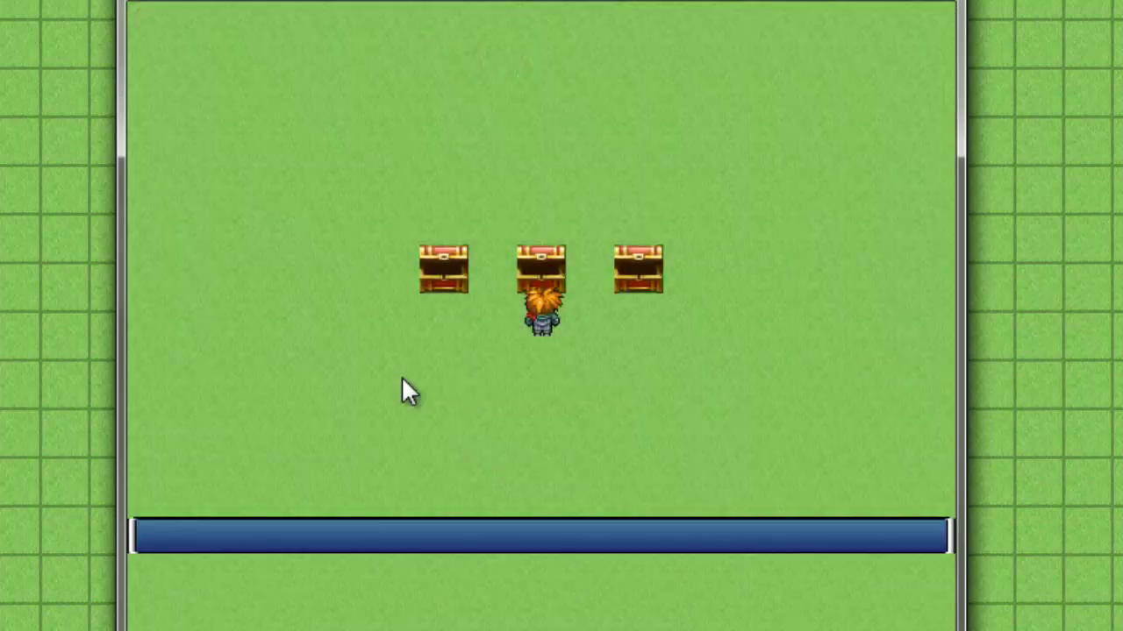
key("Return")
key("Left")
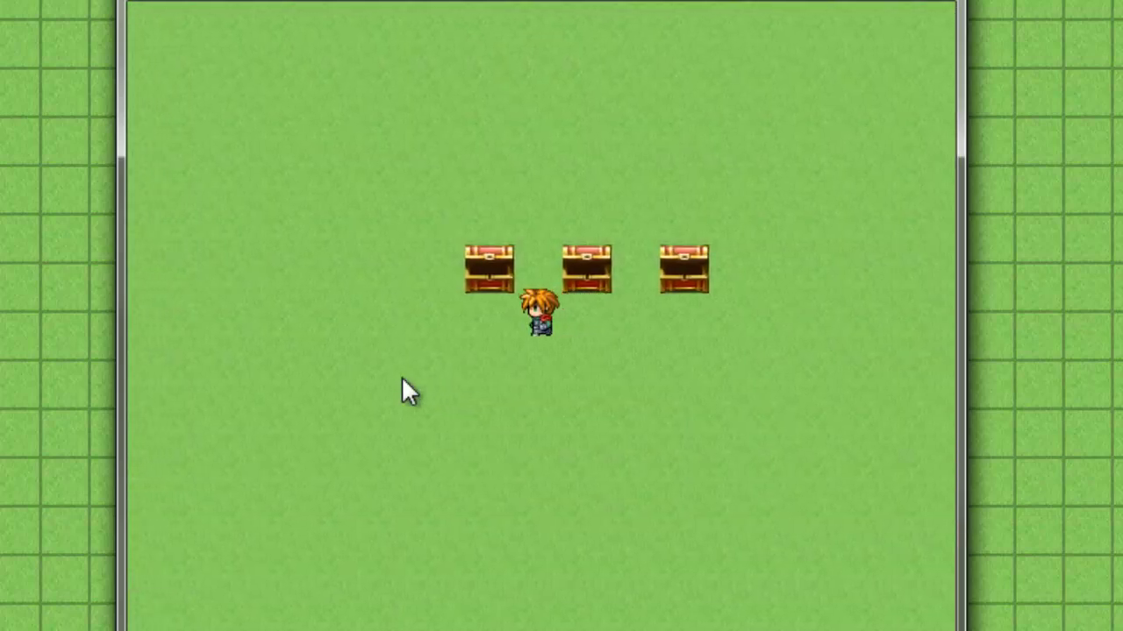
key("Down")
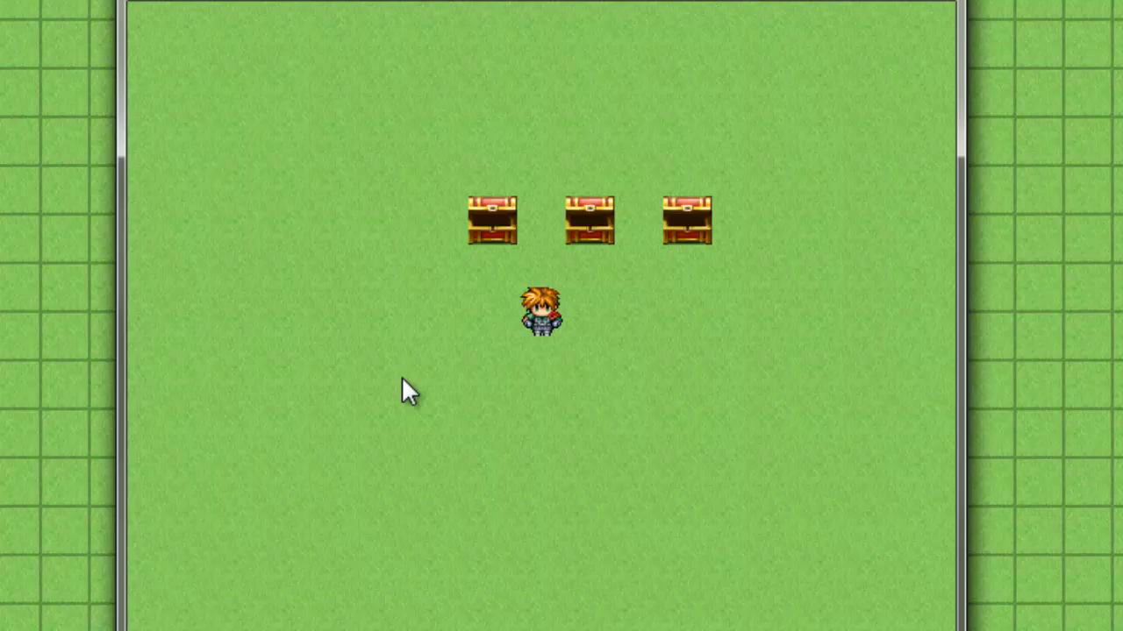
Use the Slow shoes on the hero again from the item menu and return to the map.
key("Escape")
key("Return")
key("Down")
key("Return")
key("Return")
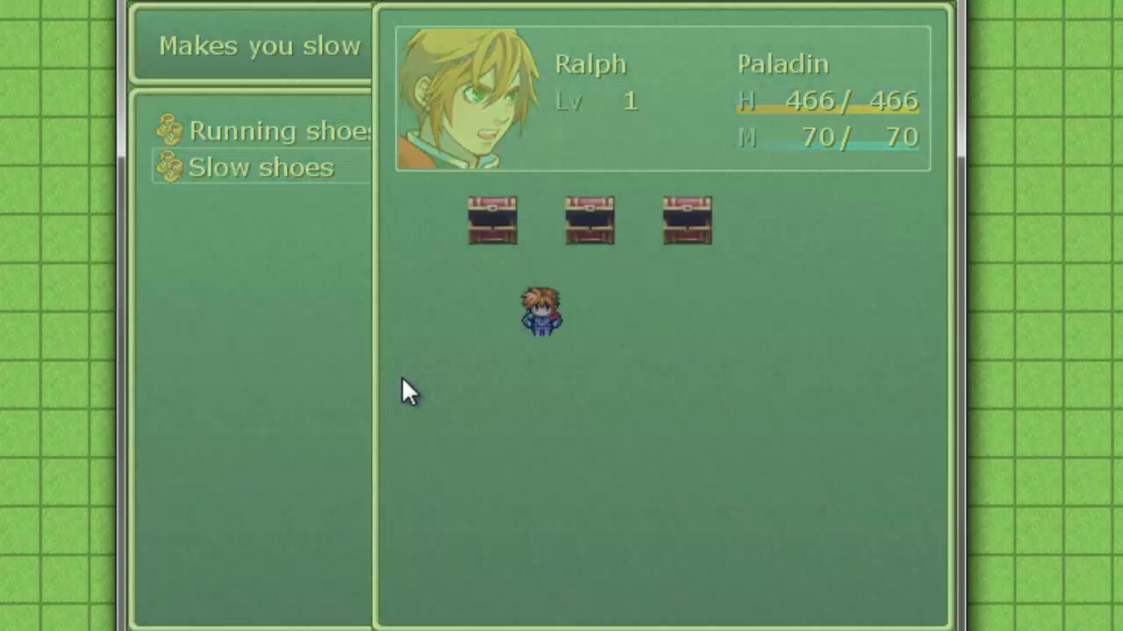
key("Return")
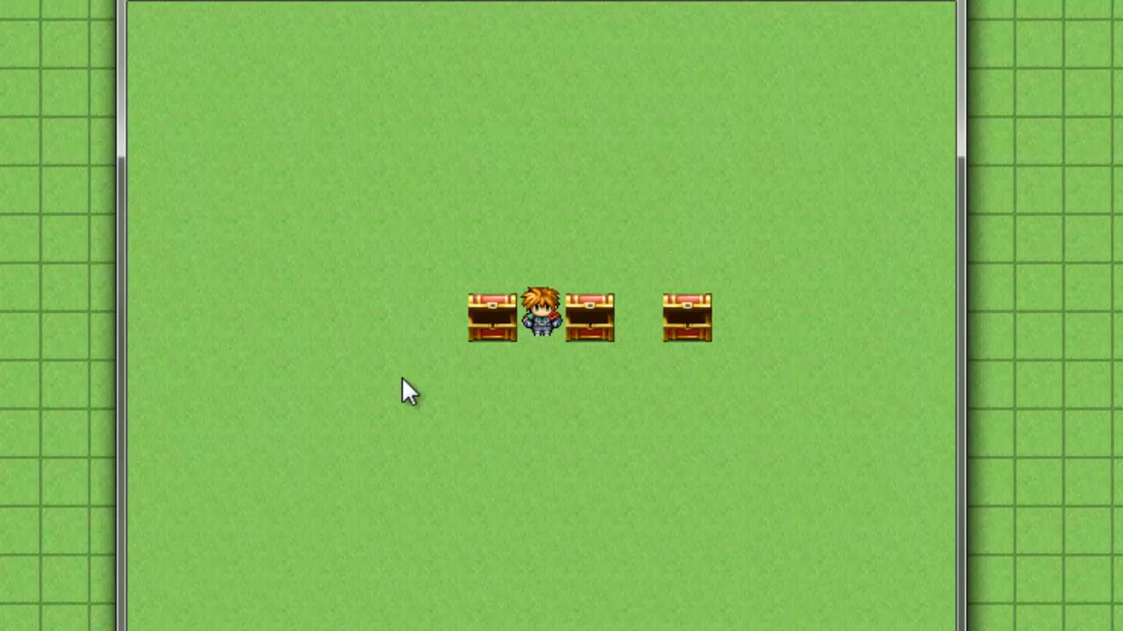
Walk the hero around and between the three chests to check his slowed speed.
key("Up")
key("Left")
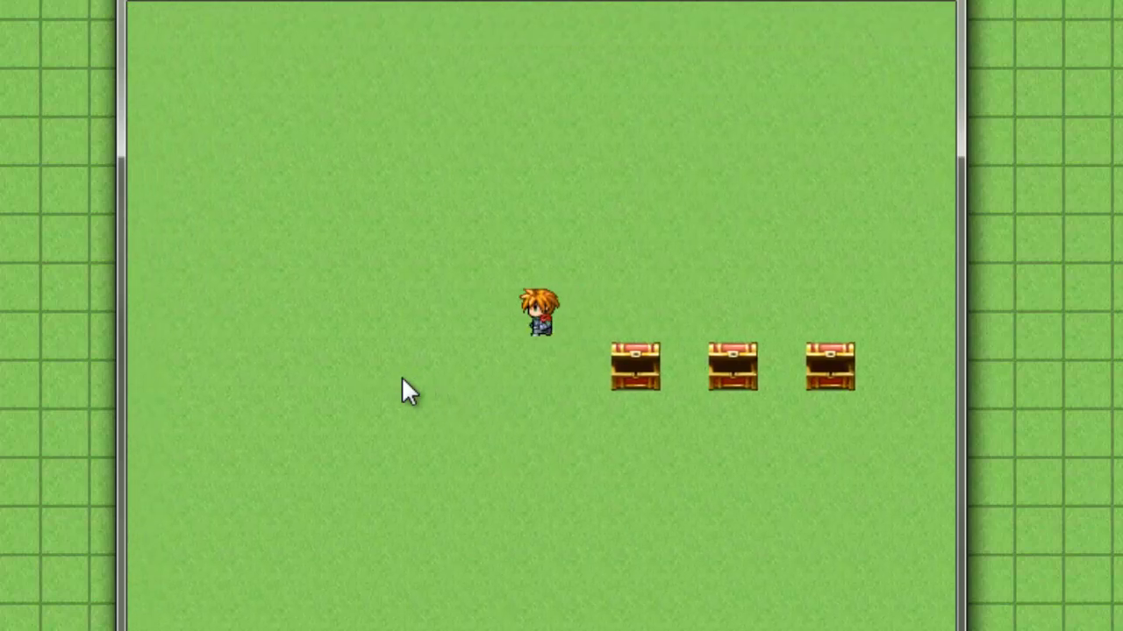
key("Down")
key("Right")
key("Up")
key("Right")
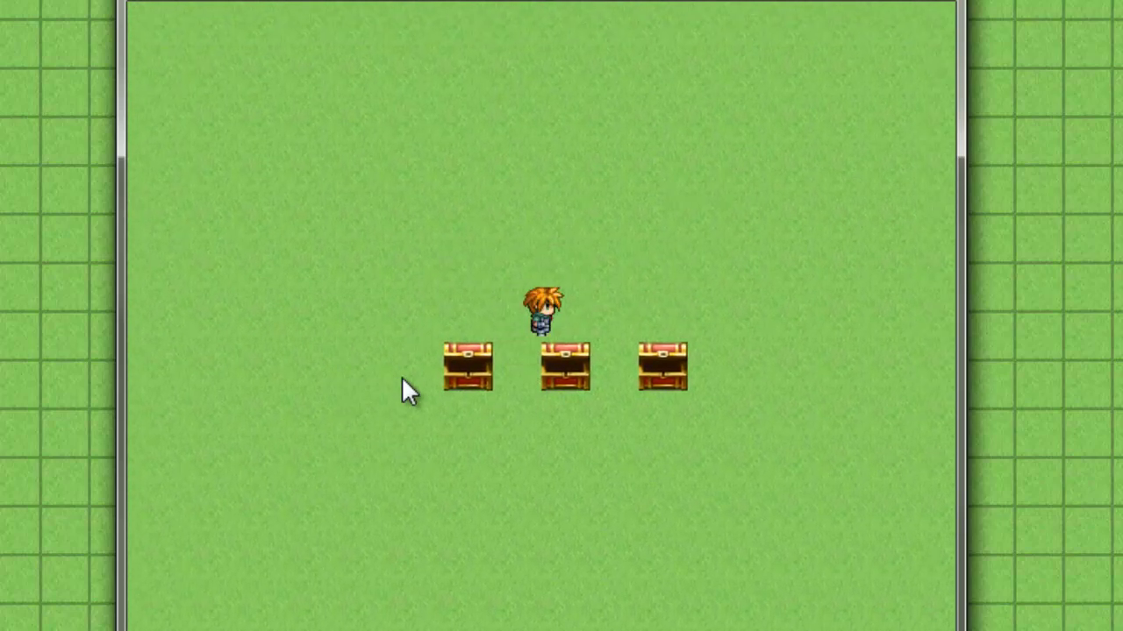
key("Down")
key("Down")
key("Right")
key("Up")
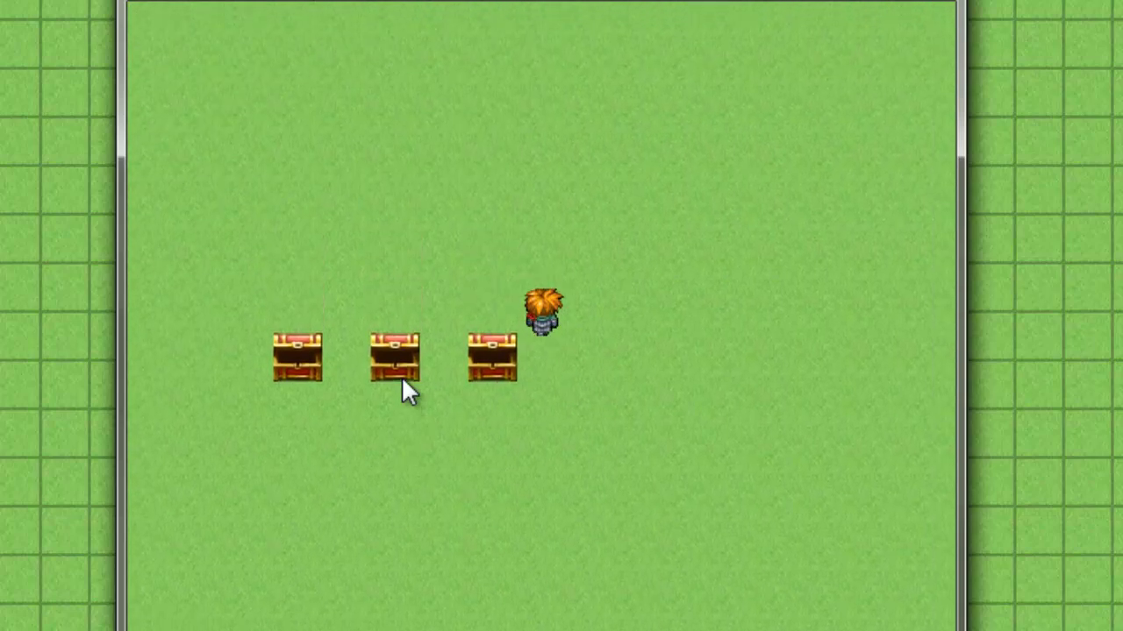
key("Left")
key("Down")
key("Left")
key("Down")
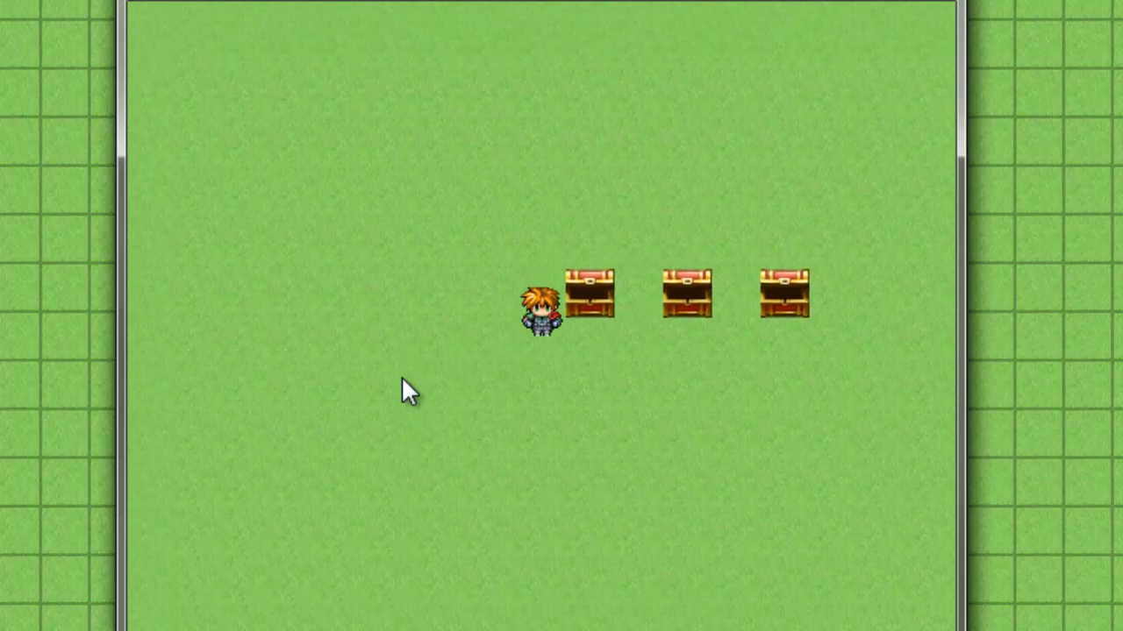
key("Right")
key("Up")
key("Right")
key("Down")
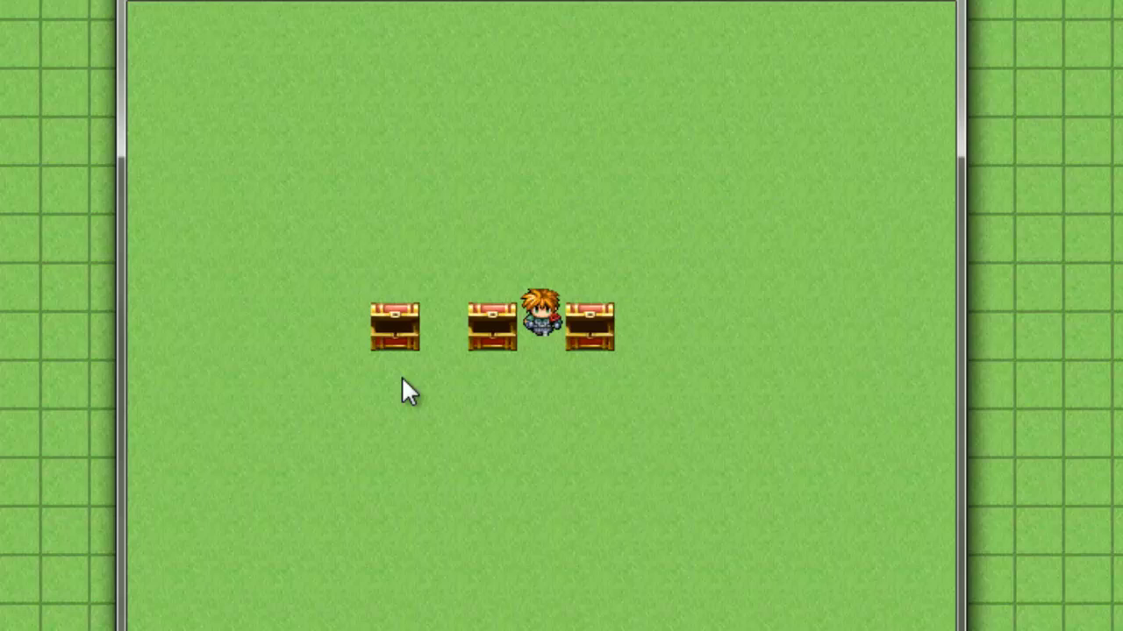
key("Right")
key("Right")
key("Up")
key("Left")
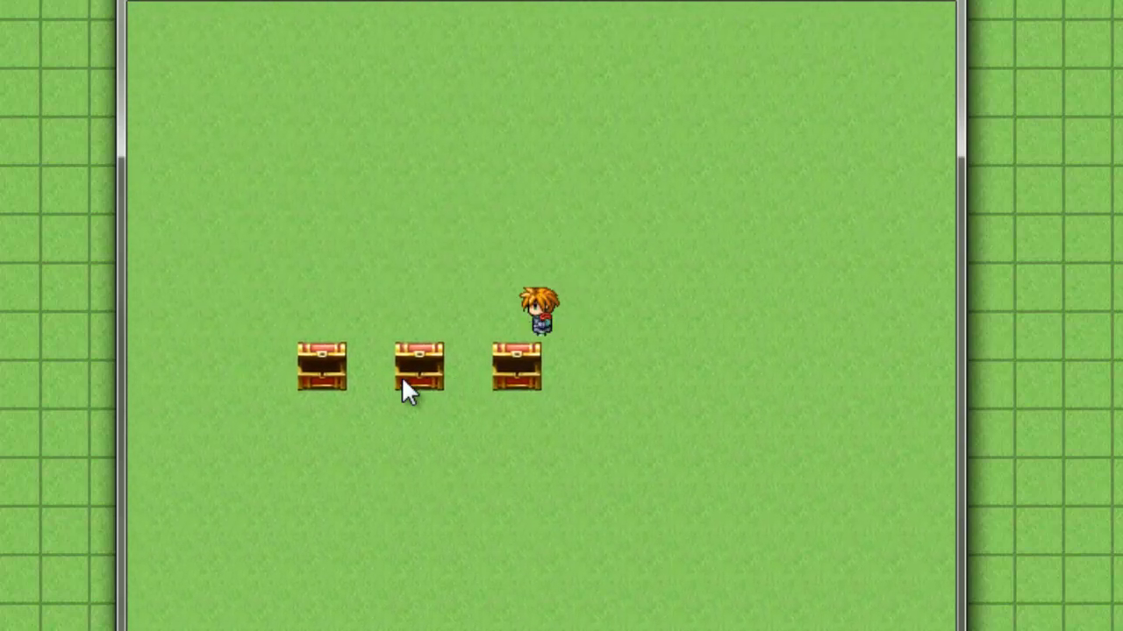